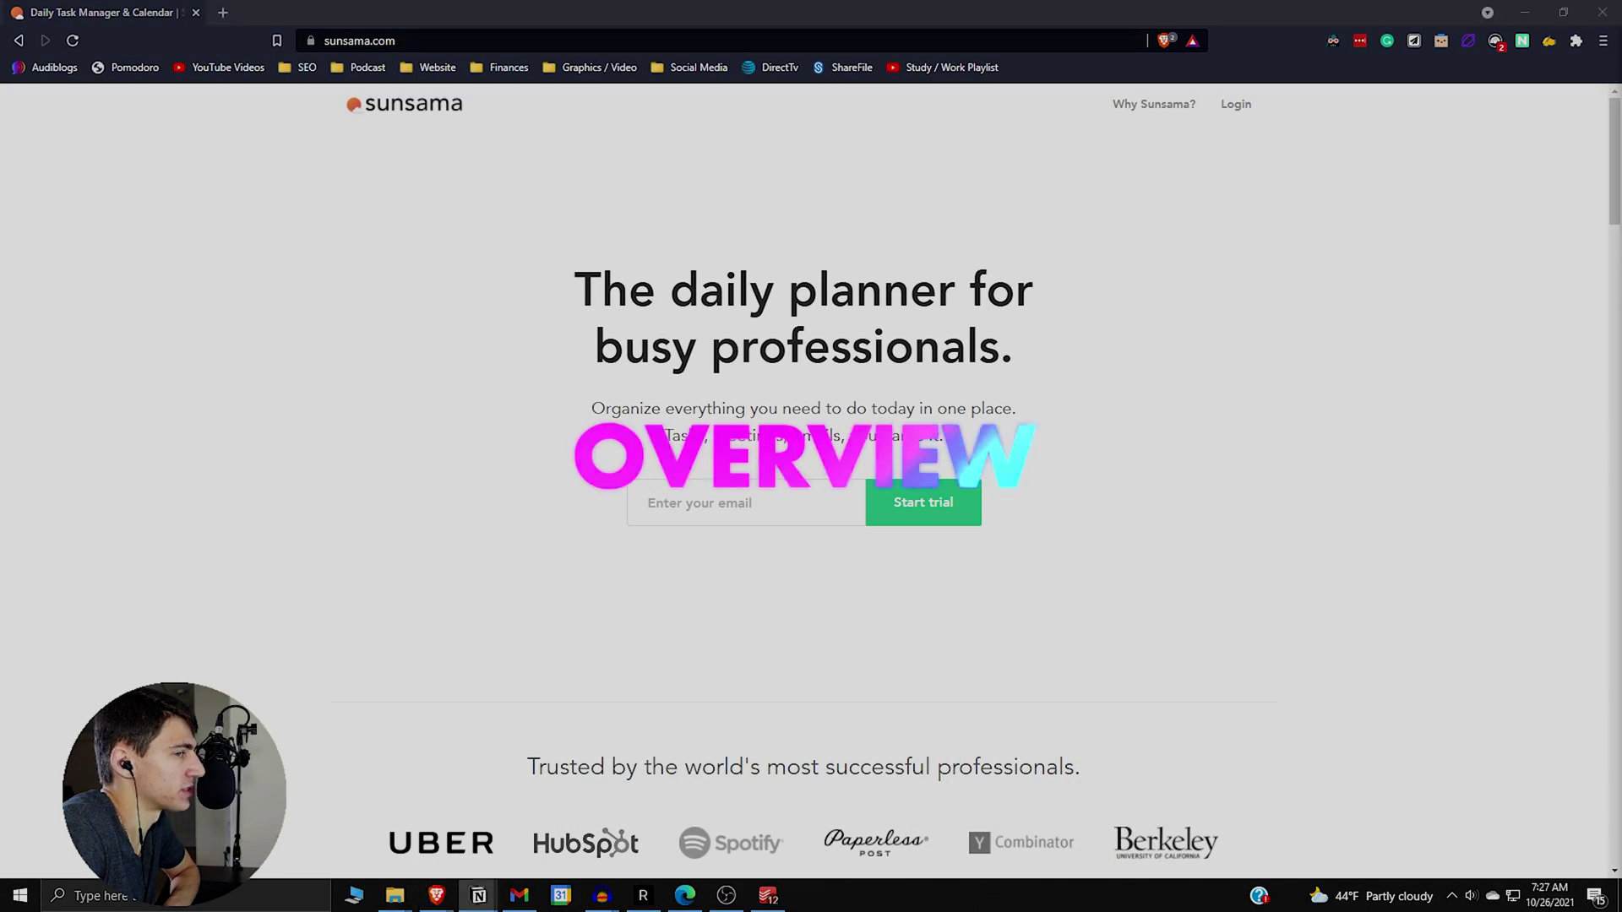
Open a second Sunsama page in a background tab, keeping the sunsama.com landing page shown
left_click(102, 12)
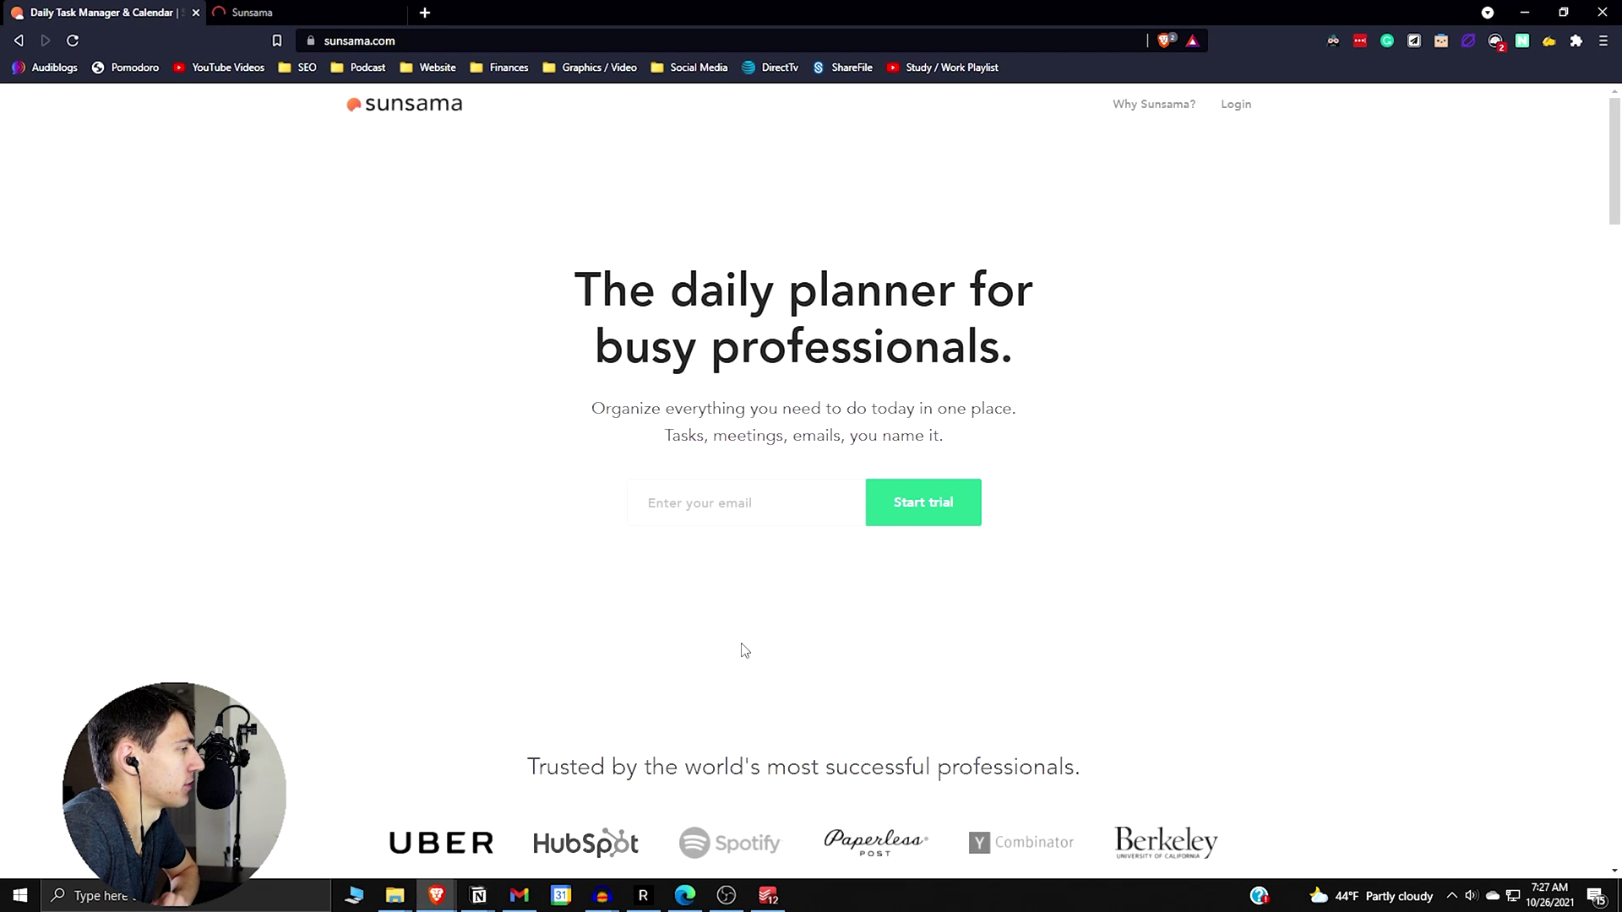
Scroll through the feature sections of the Sunsama landing page
scroll(740, 651, "down", 4)
scroll(743, 655, "up", 4)
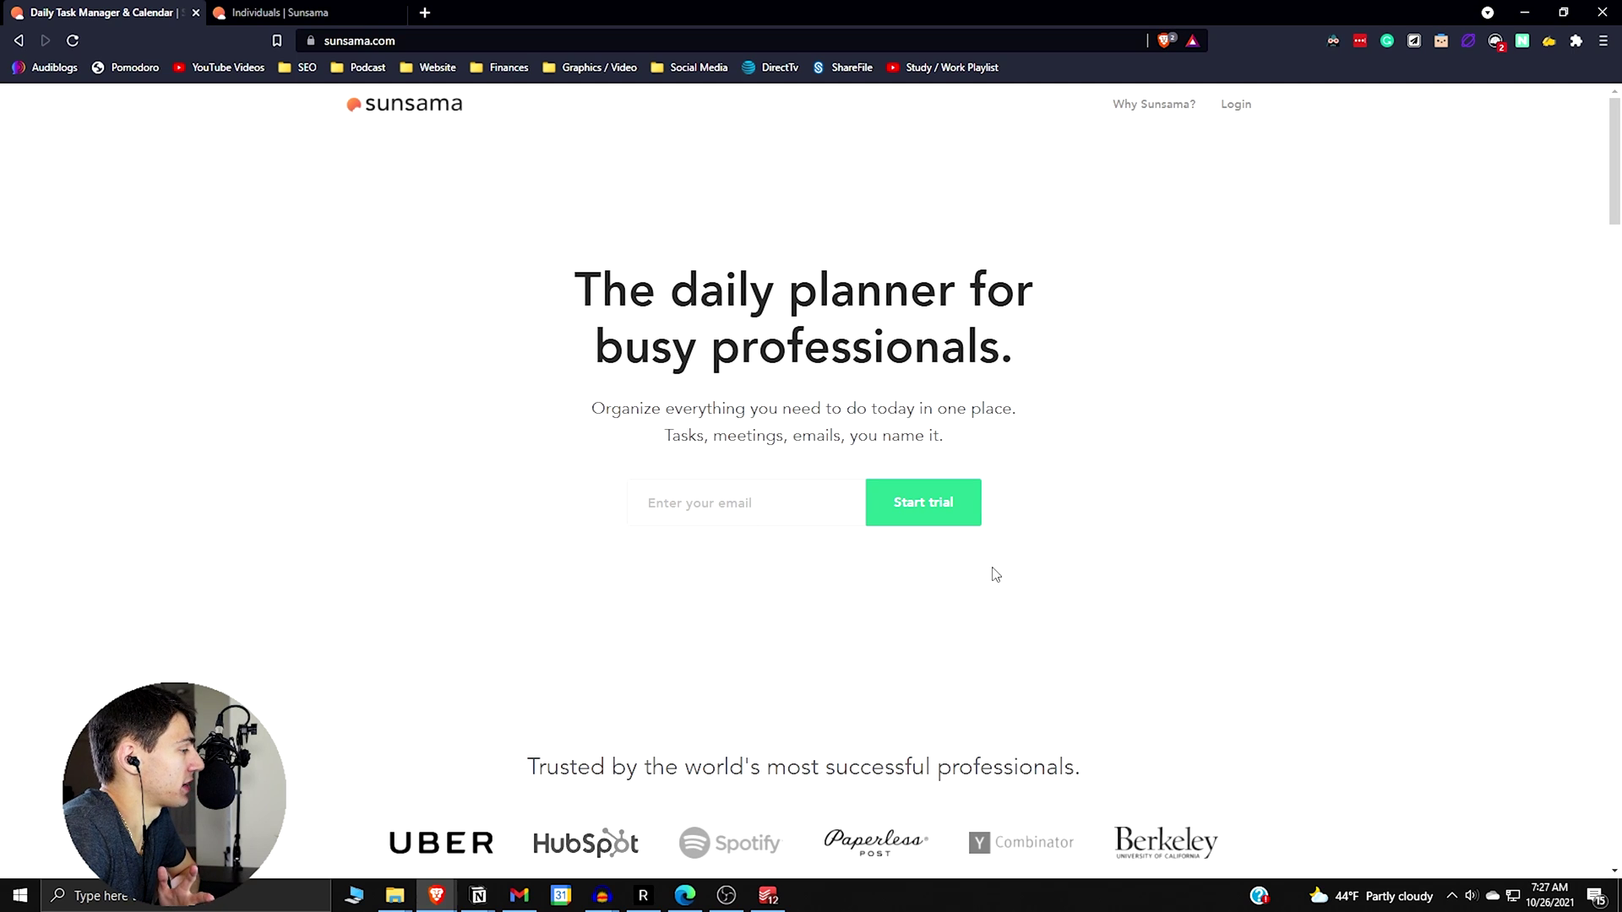
scroll(941, 656, "down", 5)
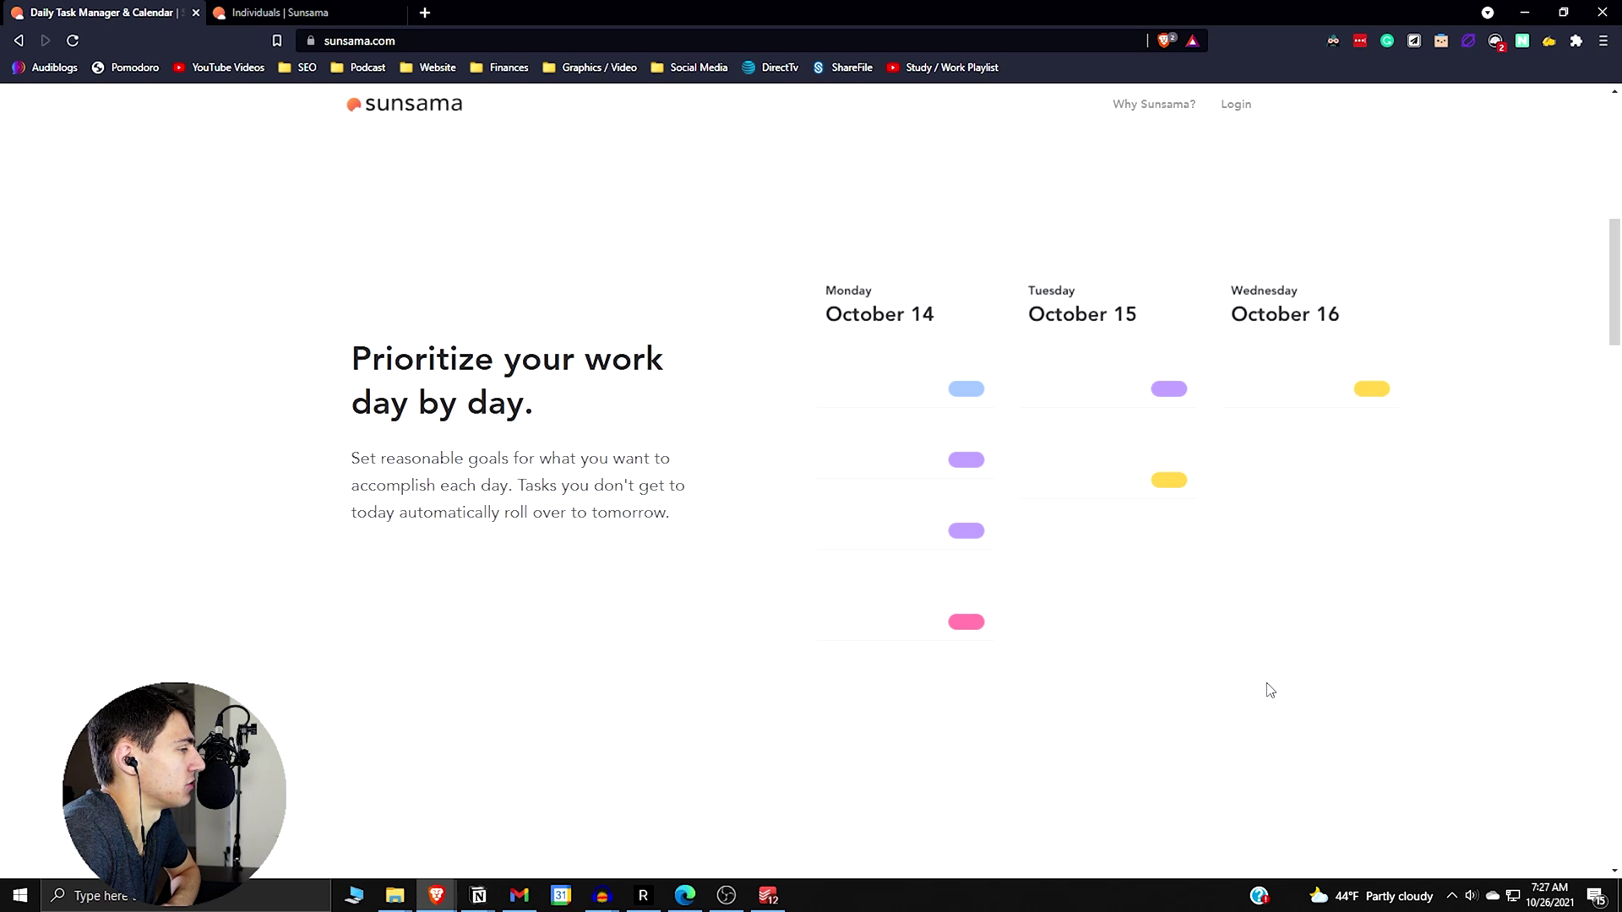
scroll(960, 591, "down", 8)
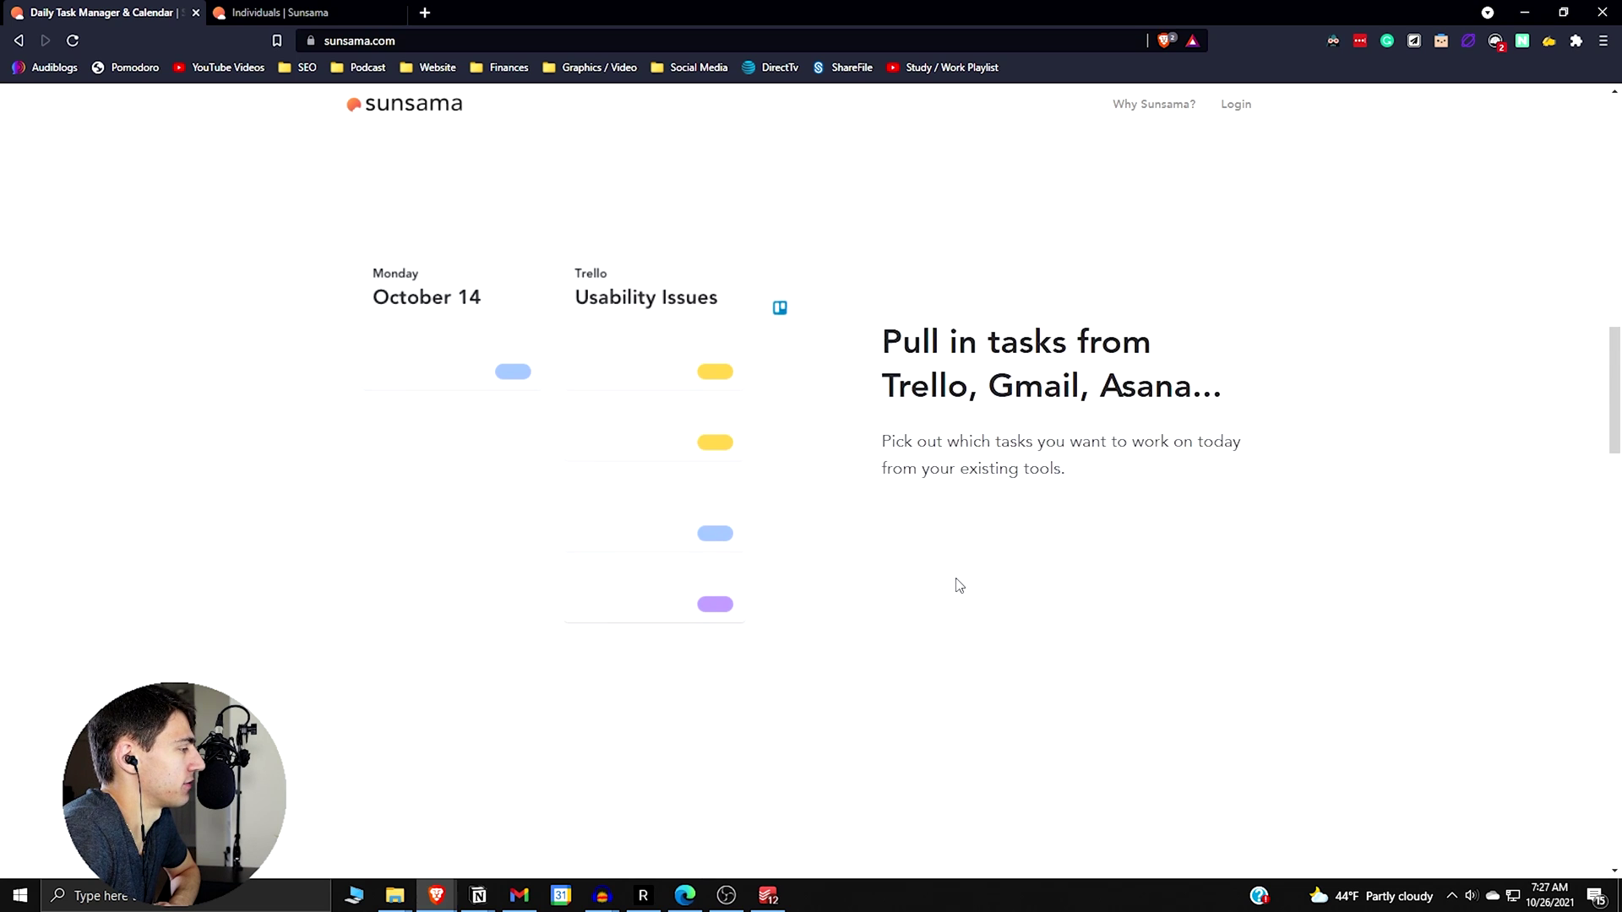
scroll(960, 585, "down", 4)
scroll(953, 579, "down", 3)
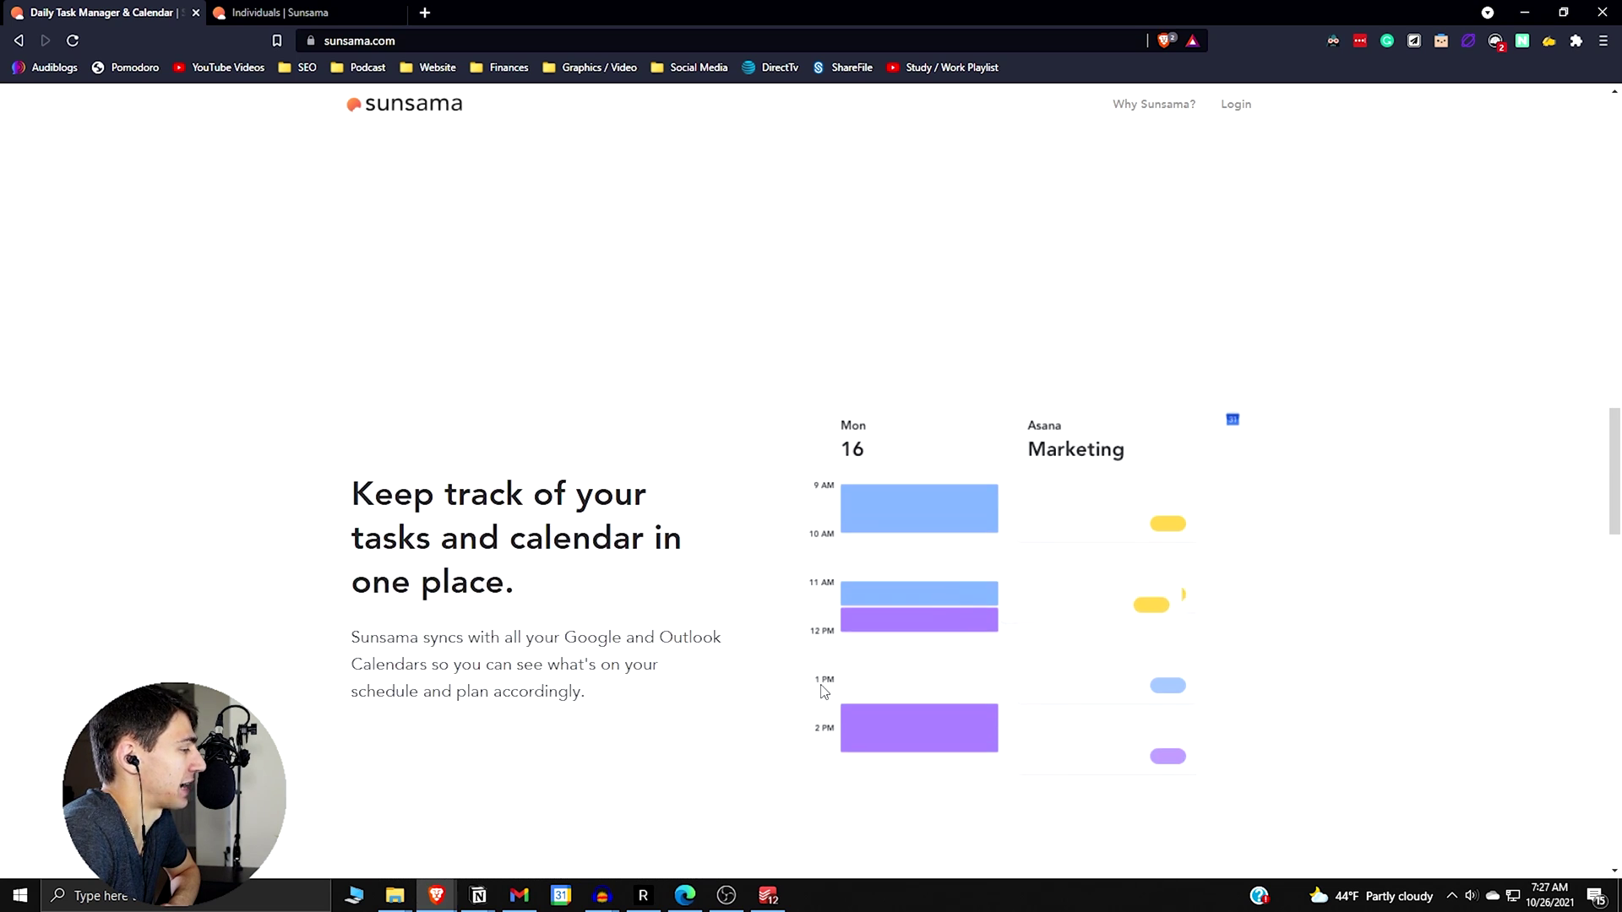
scroll(773, 681, "down", 2)
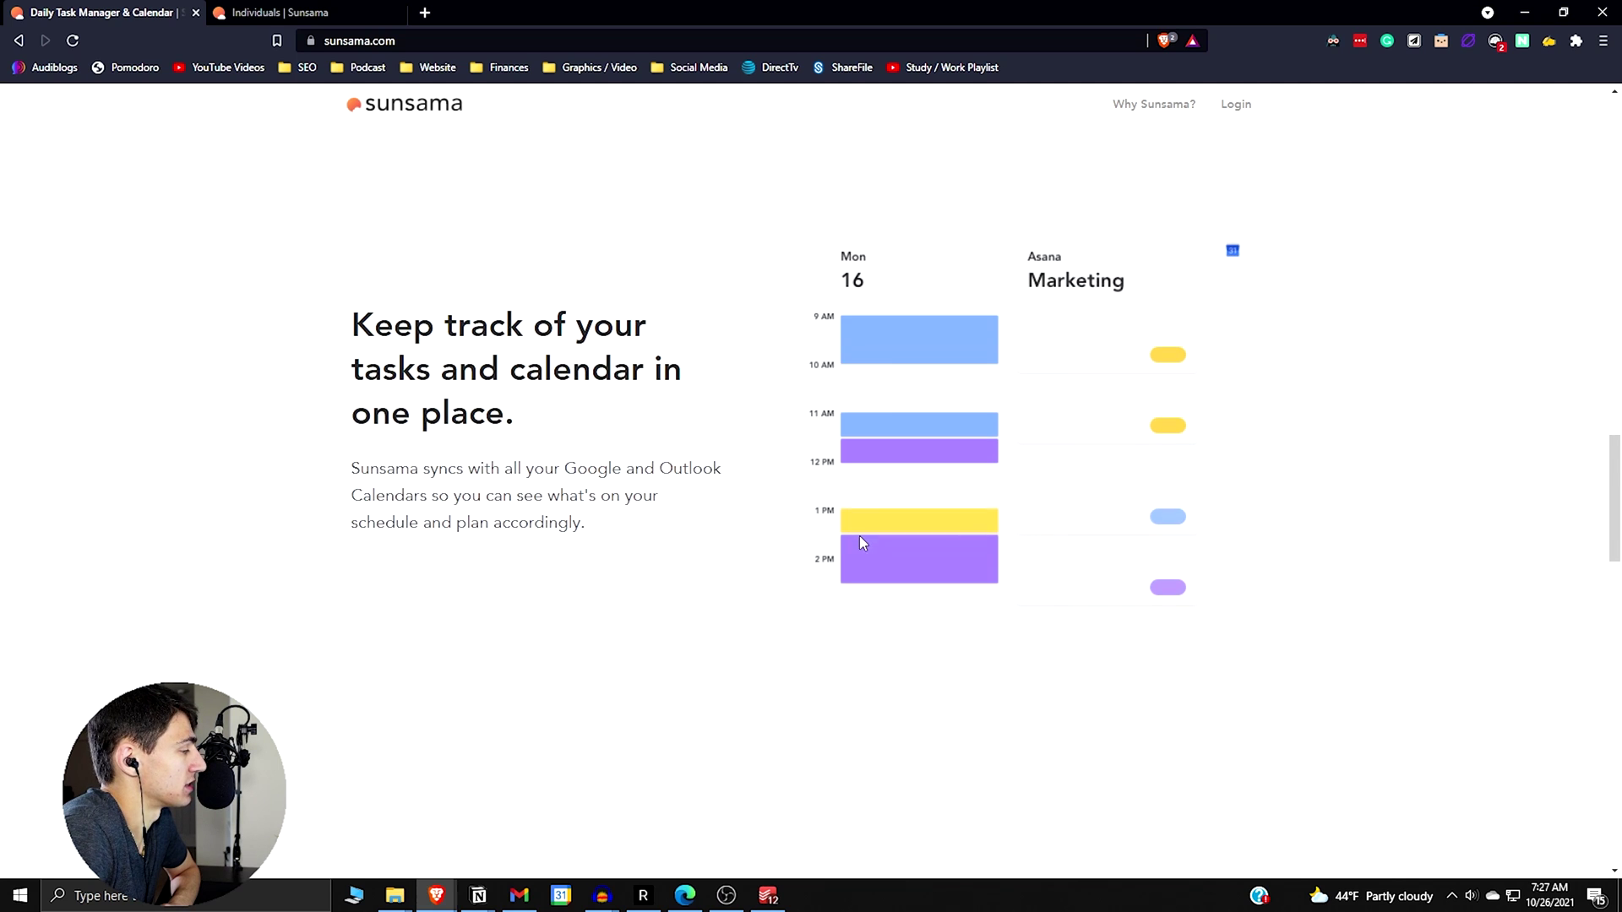
scroll(862, 541, "down", 3)
scroll(860, 500, "up", 4)
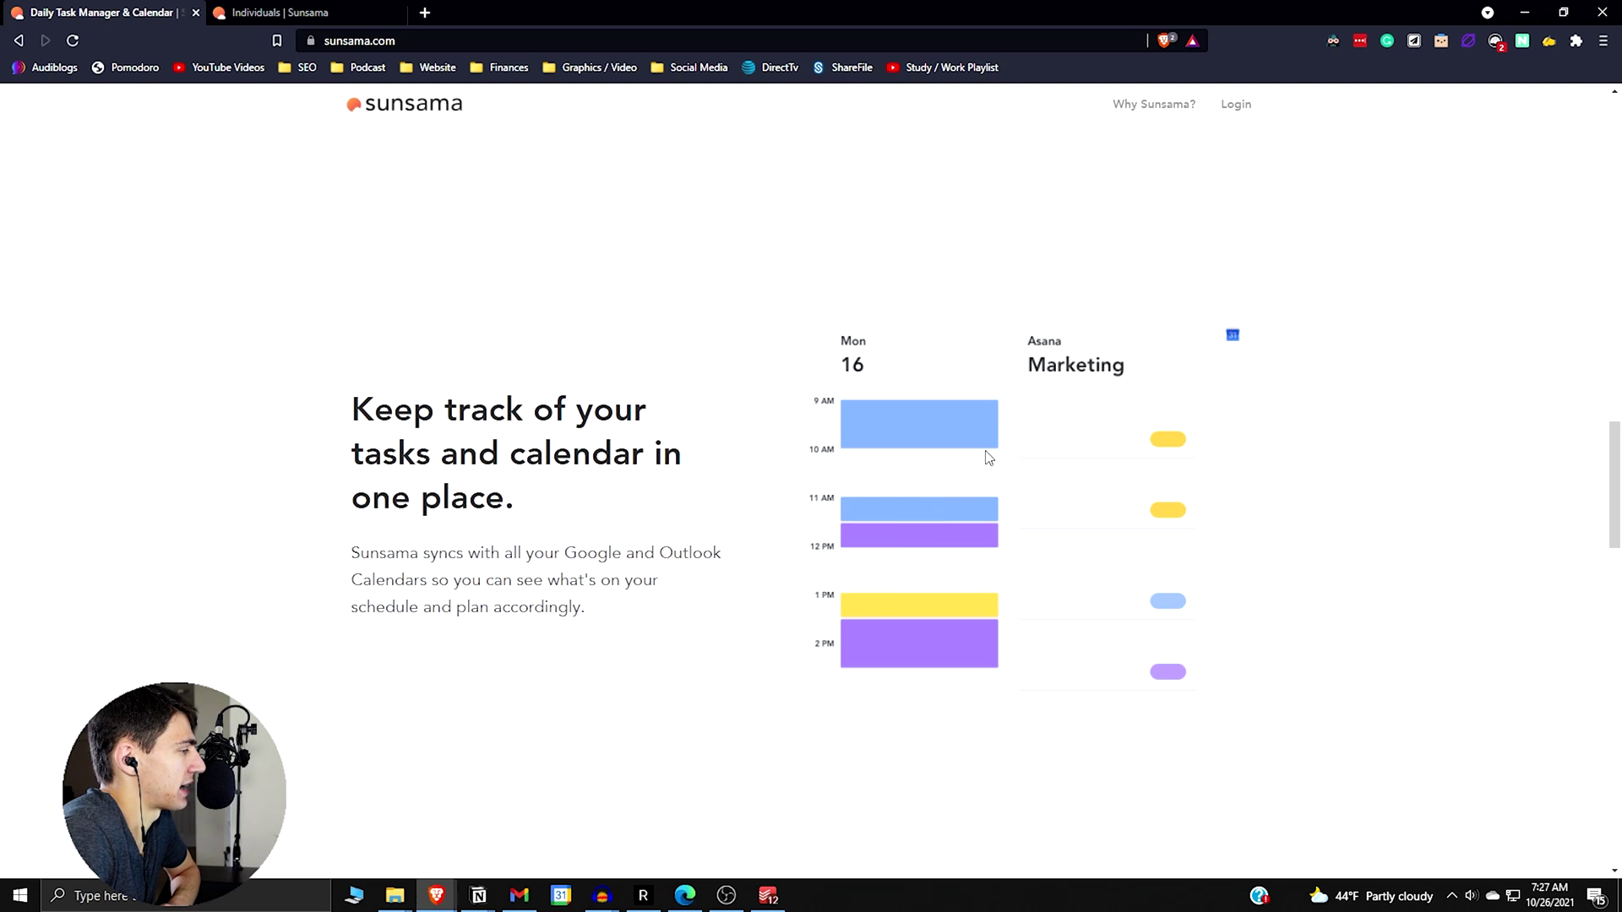
scroll(482, 483, "down", 4)
Switch to the Sunsama for Individuals tab, scroll through it and return to the top
left_click(301, 10)
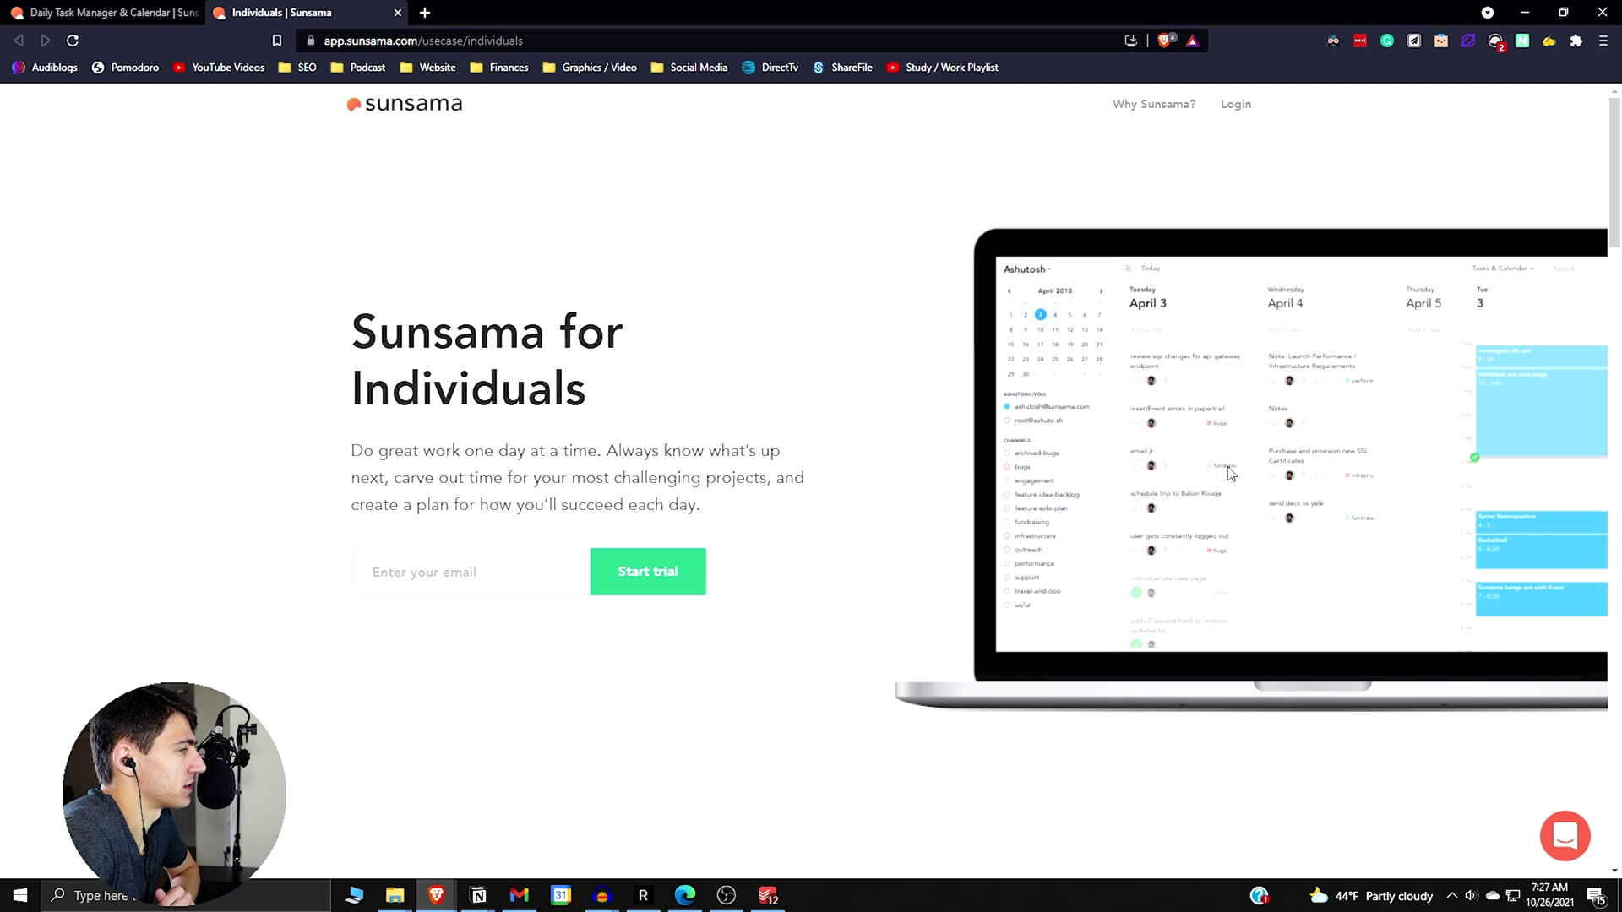
scroll(1230, 473, "down", 5)
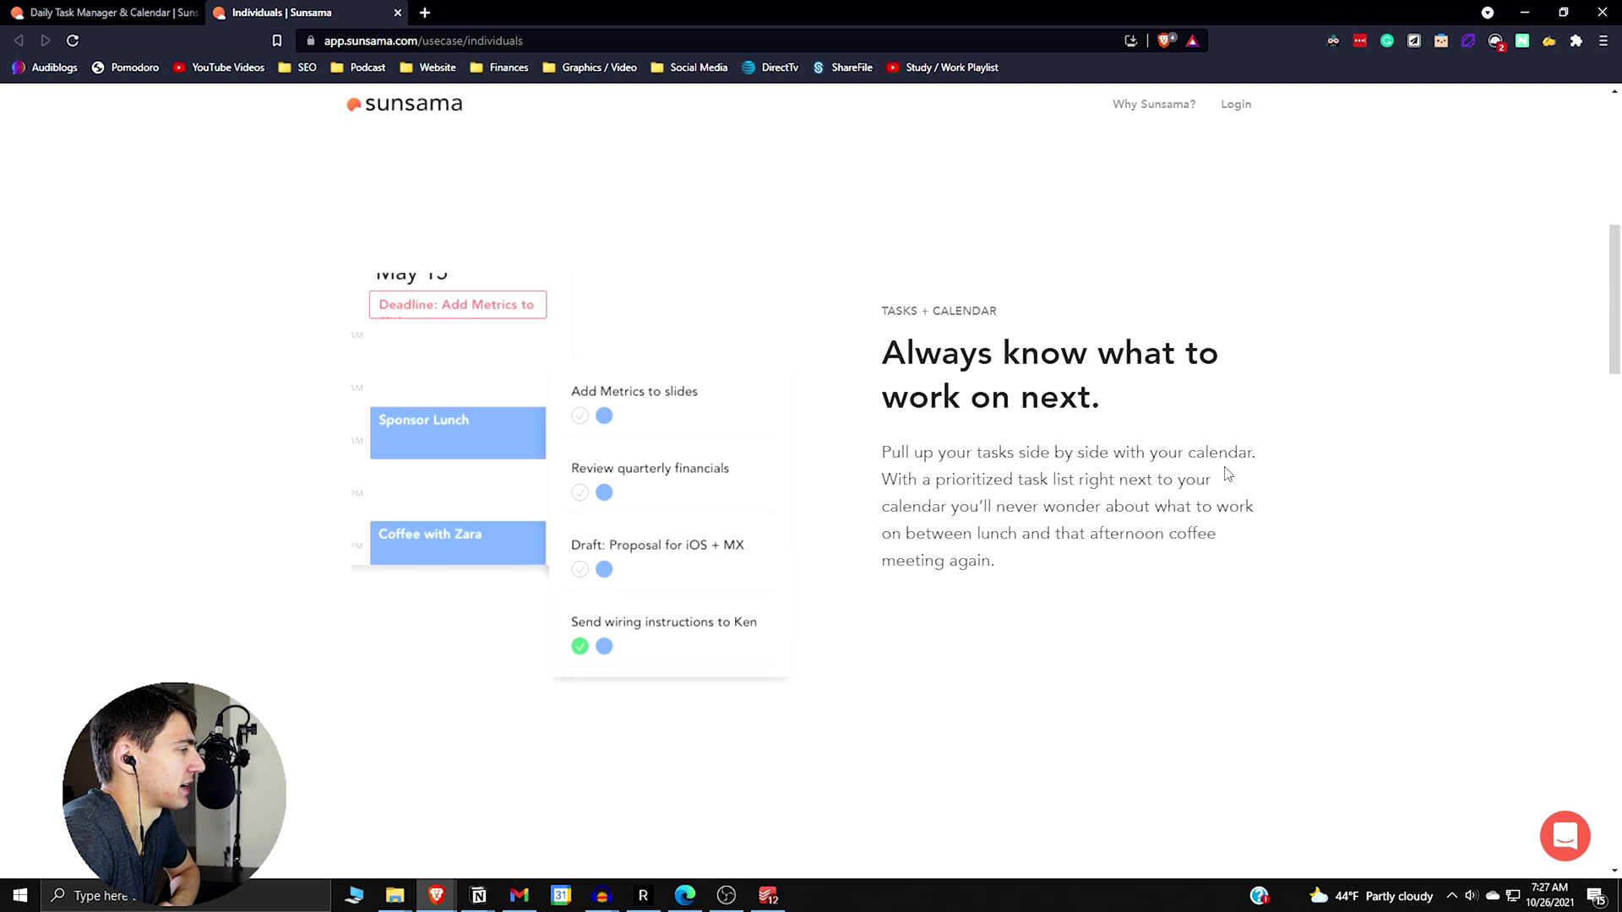
scroll(981, 558, "down", 10)
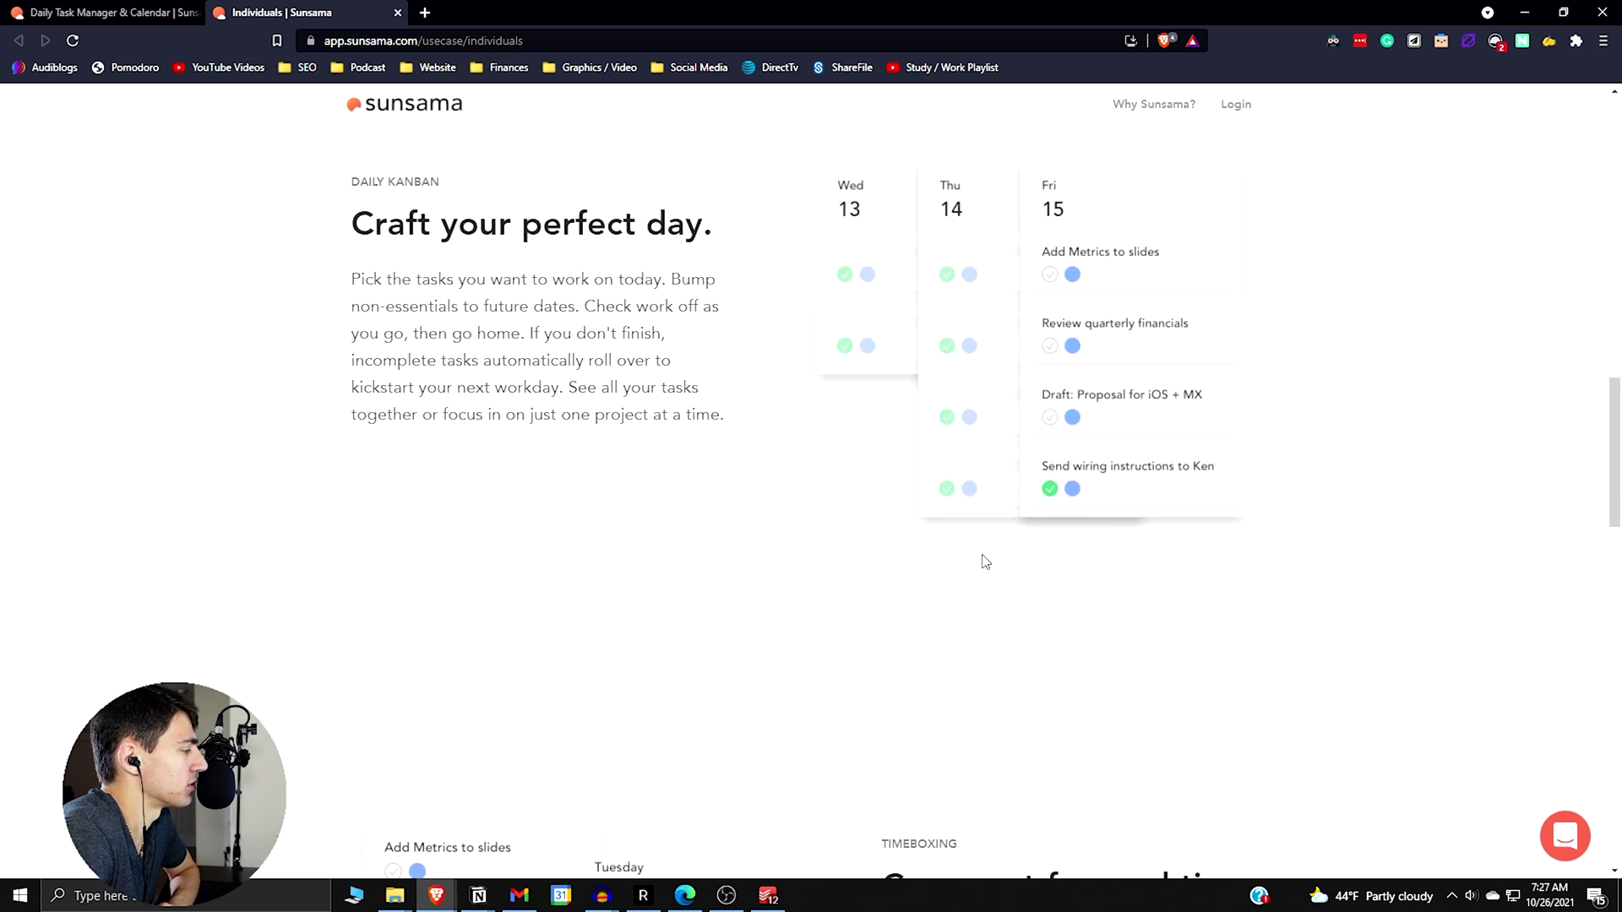
scroll(917, 555, "down", 4)
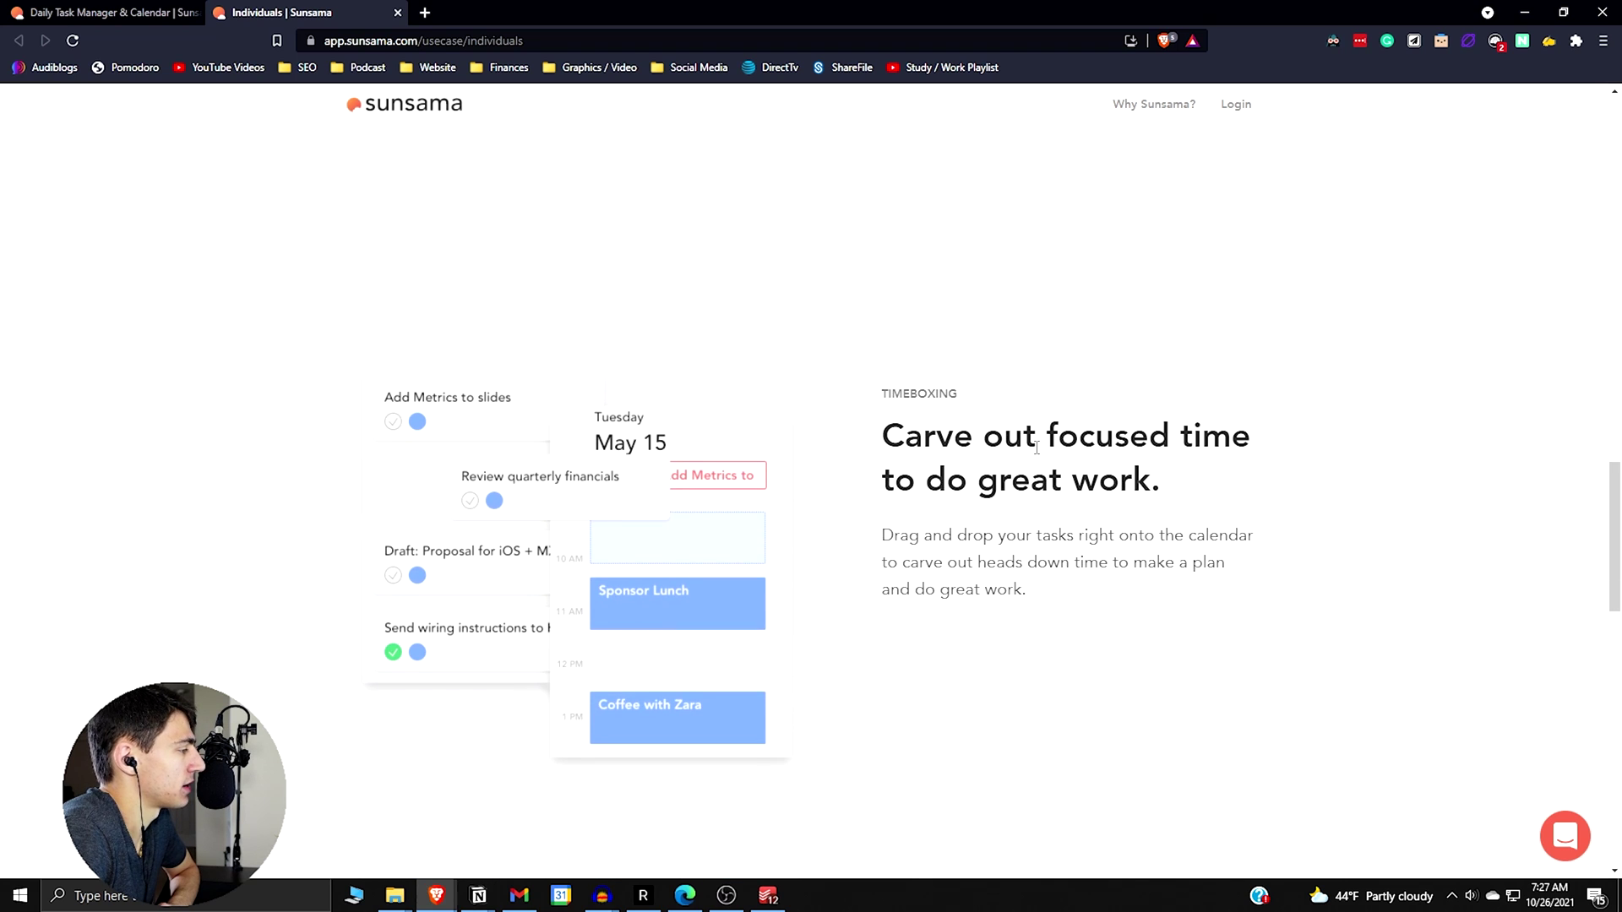
scroll(1036, 448, "down", 9)
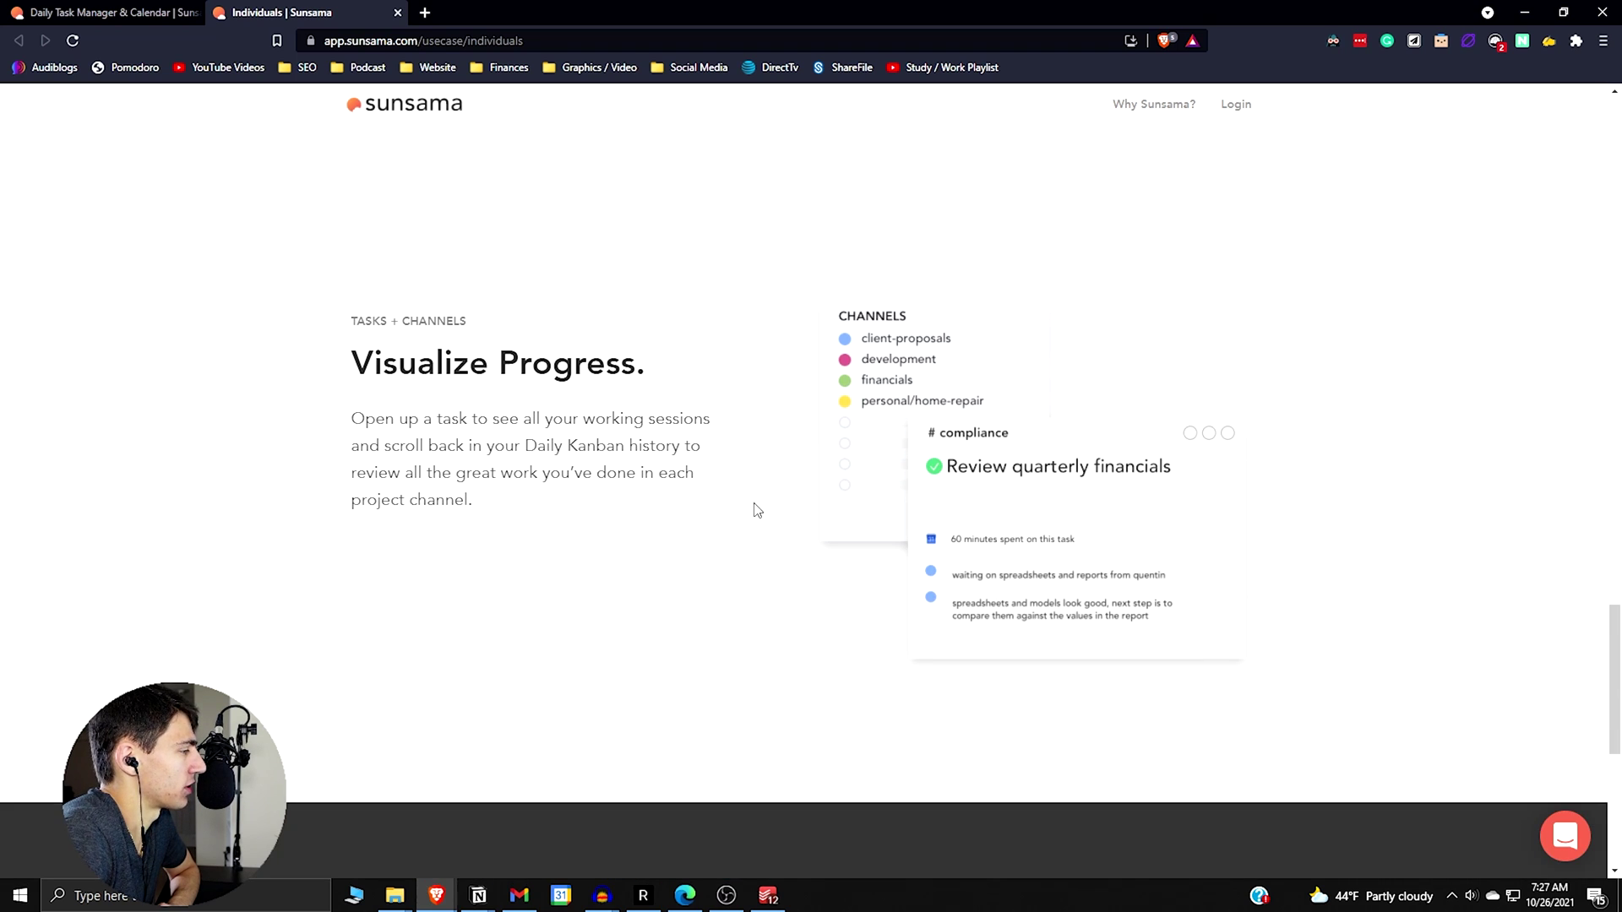
scroll(762, 623, "up", 20)
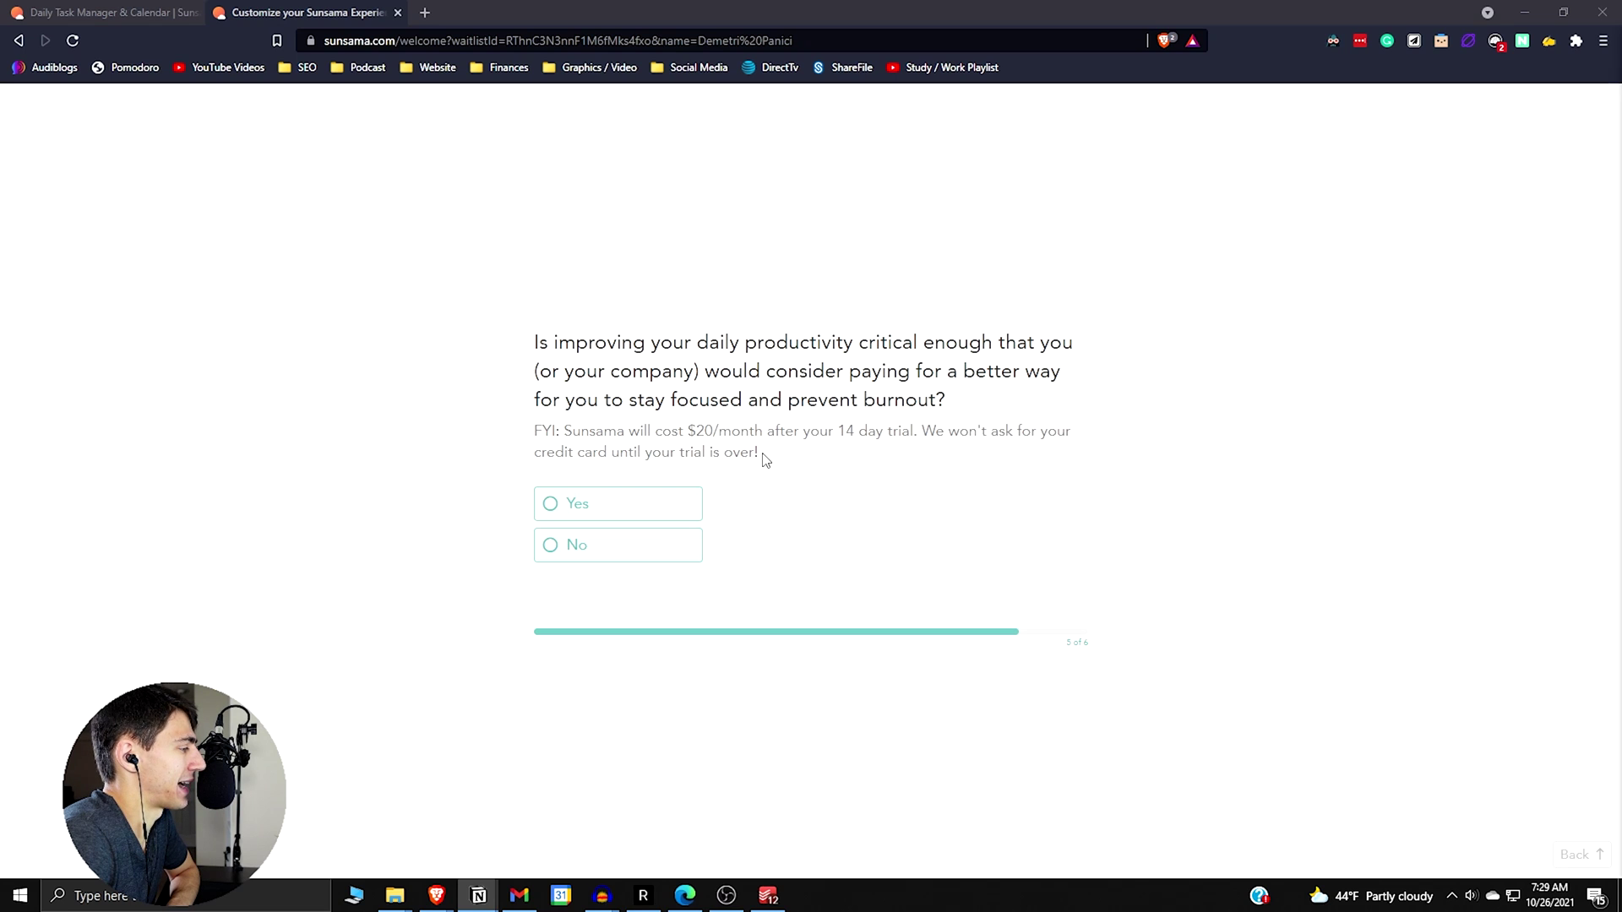
Answer Yes to the paying question, submit the survey, and begin creating the account
left_click(559, 507)
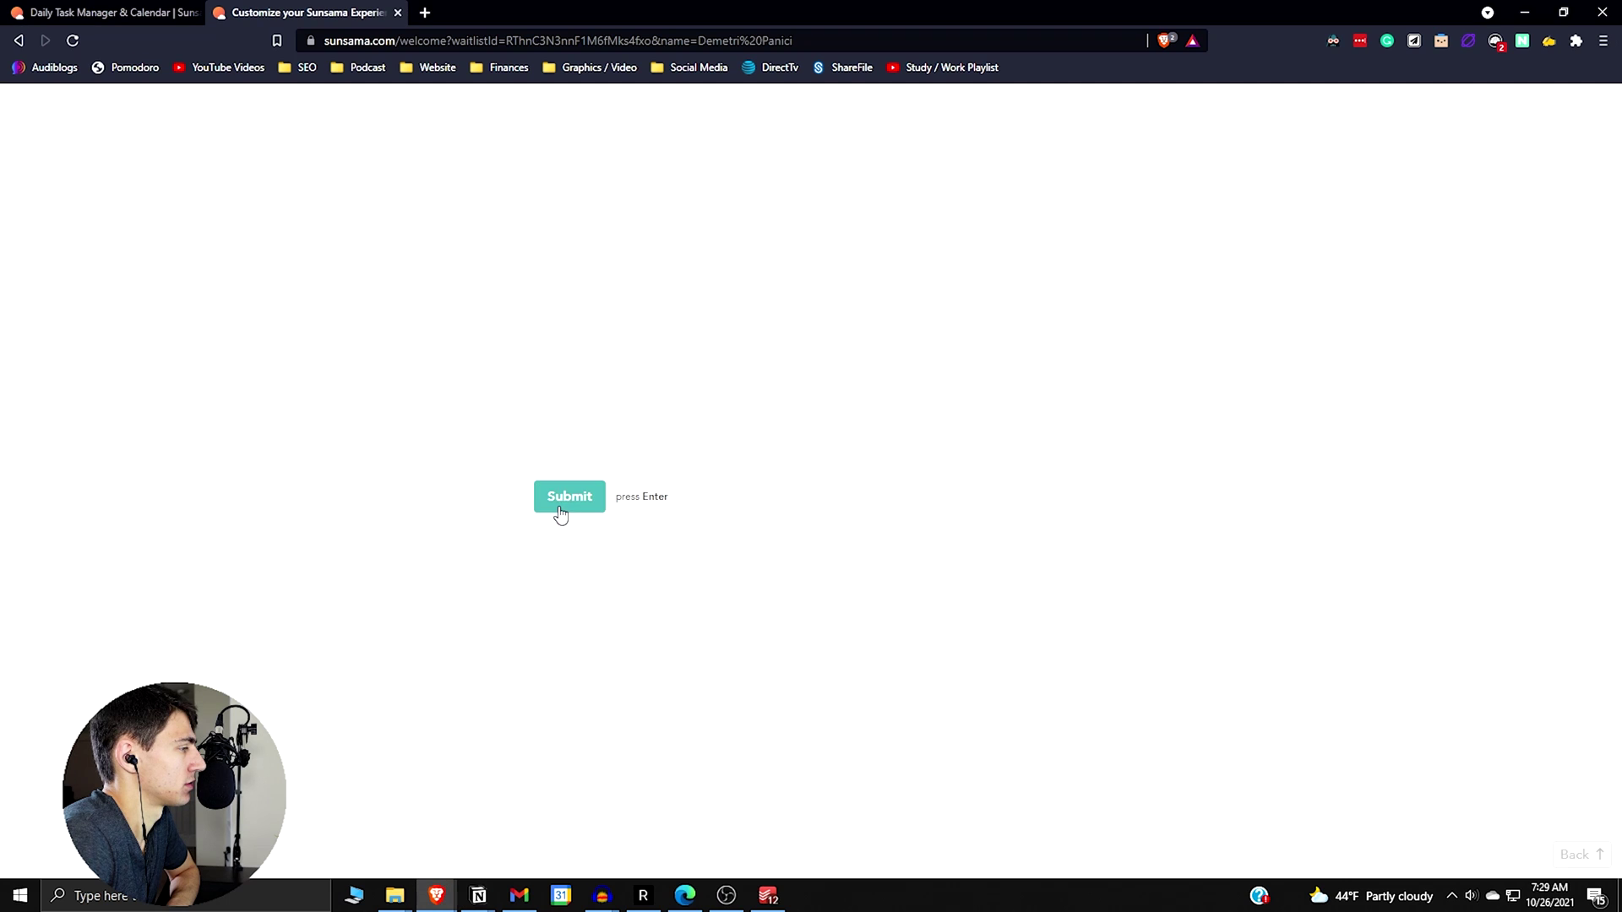
left_click(579, 507)
mouse_move(698, 894)
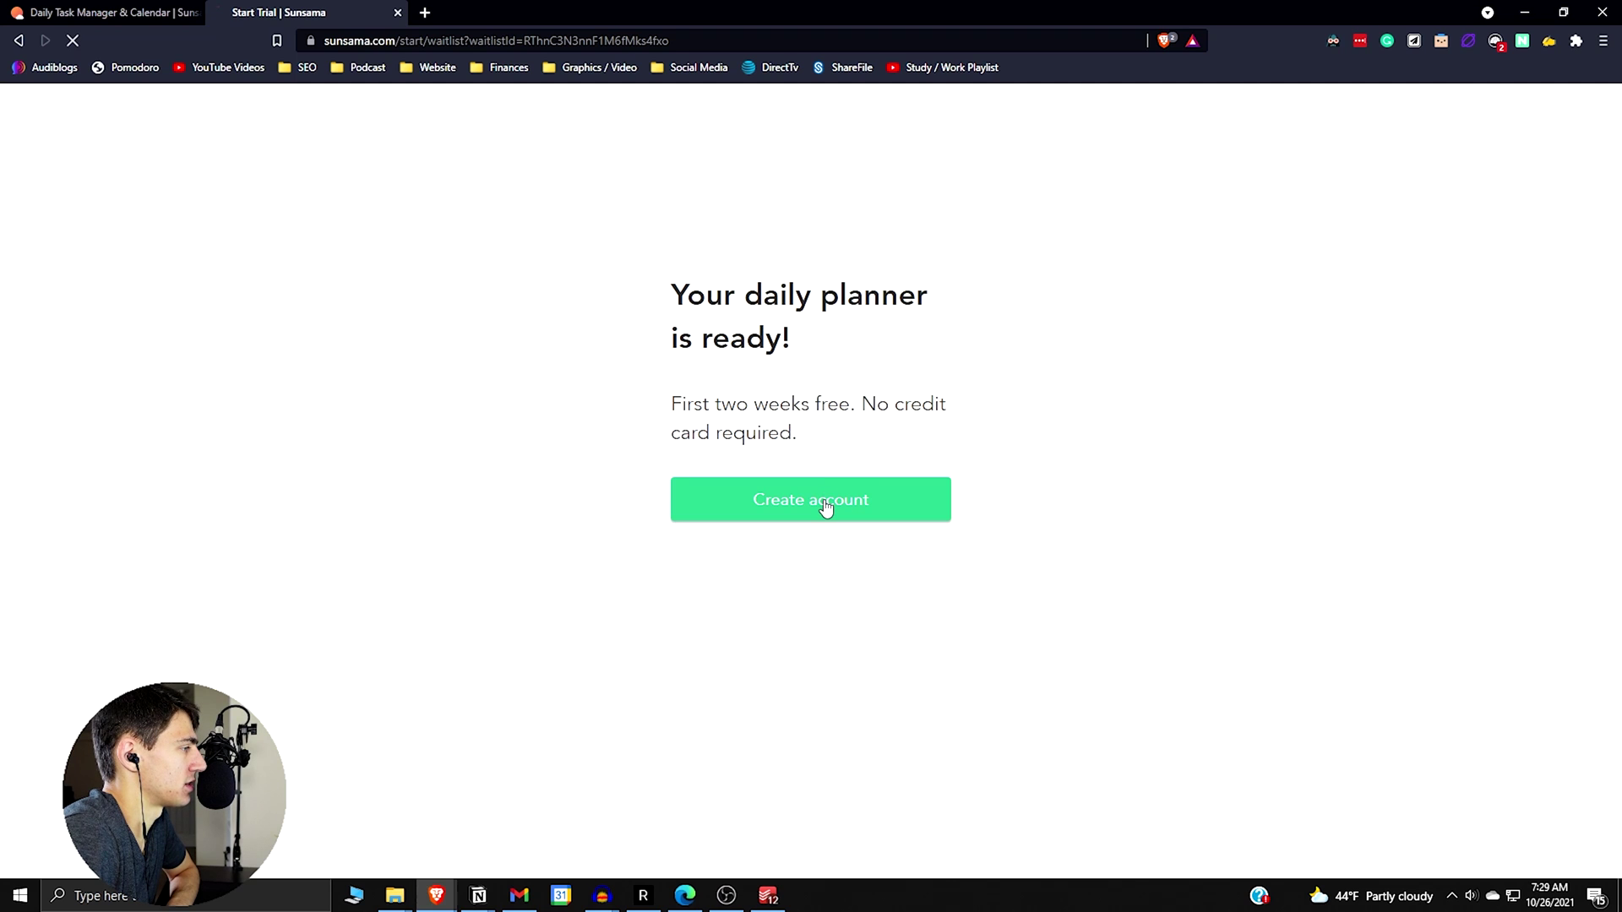
left_click(826, 507)
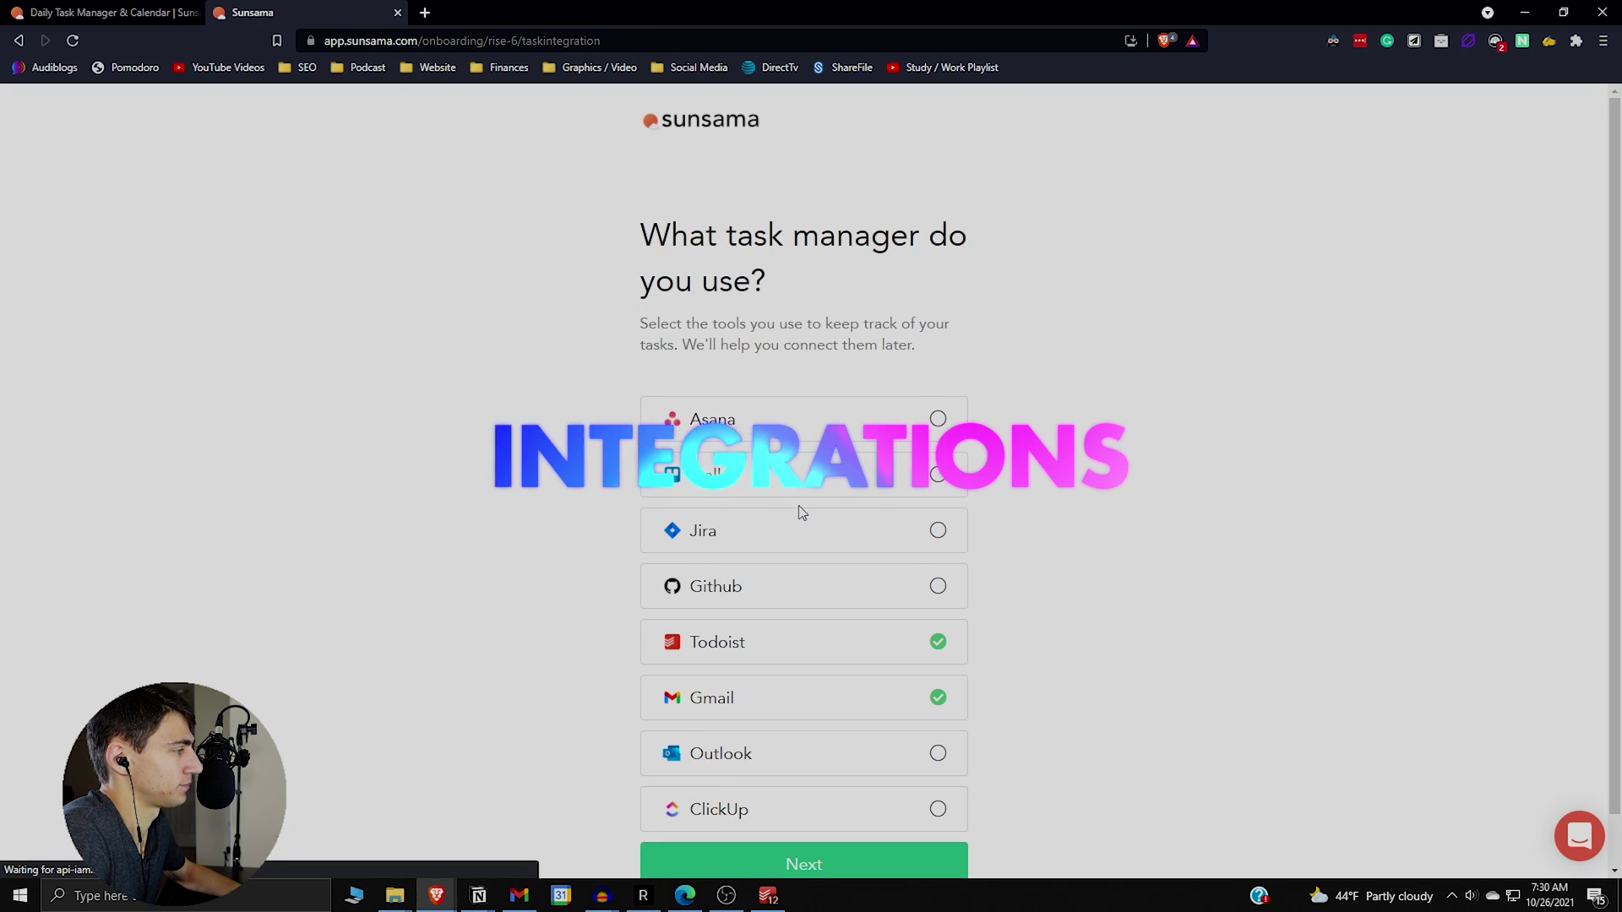
Confirm Todoist and Gmail as task managers and accept the calendar choices
scroll(845, 312, "down", 1)
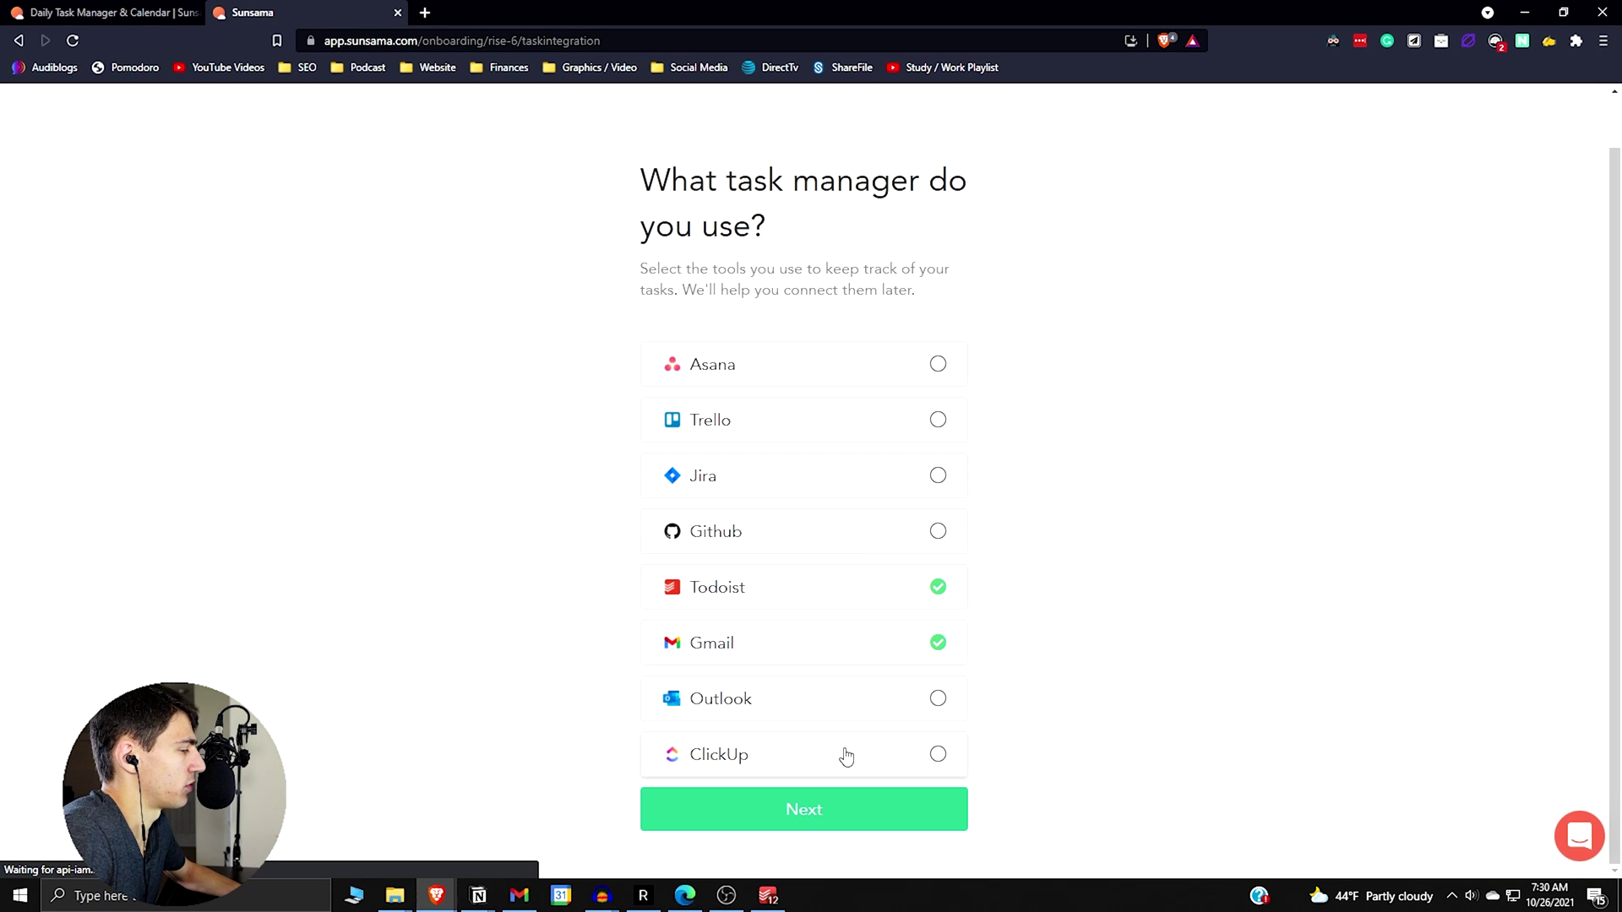
left_click(827, 817)
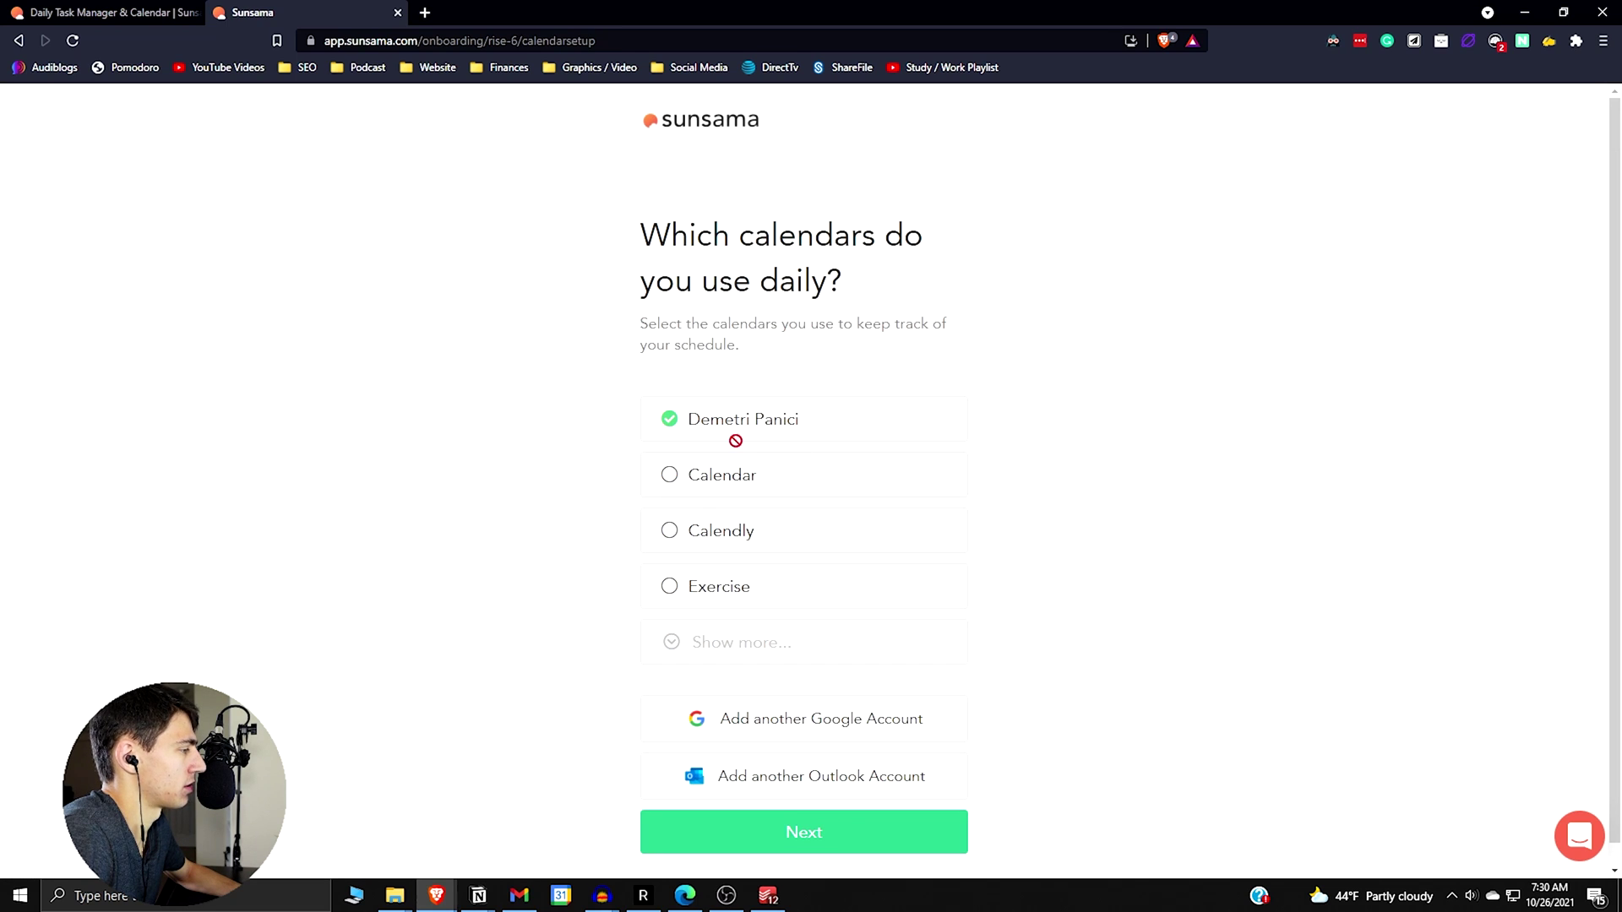
left_click(784, 834)
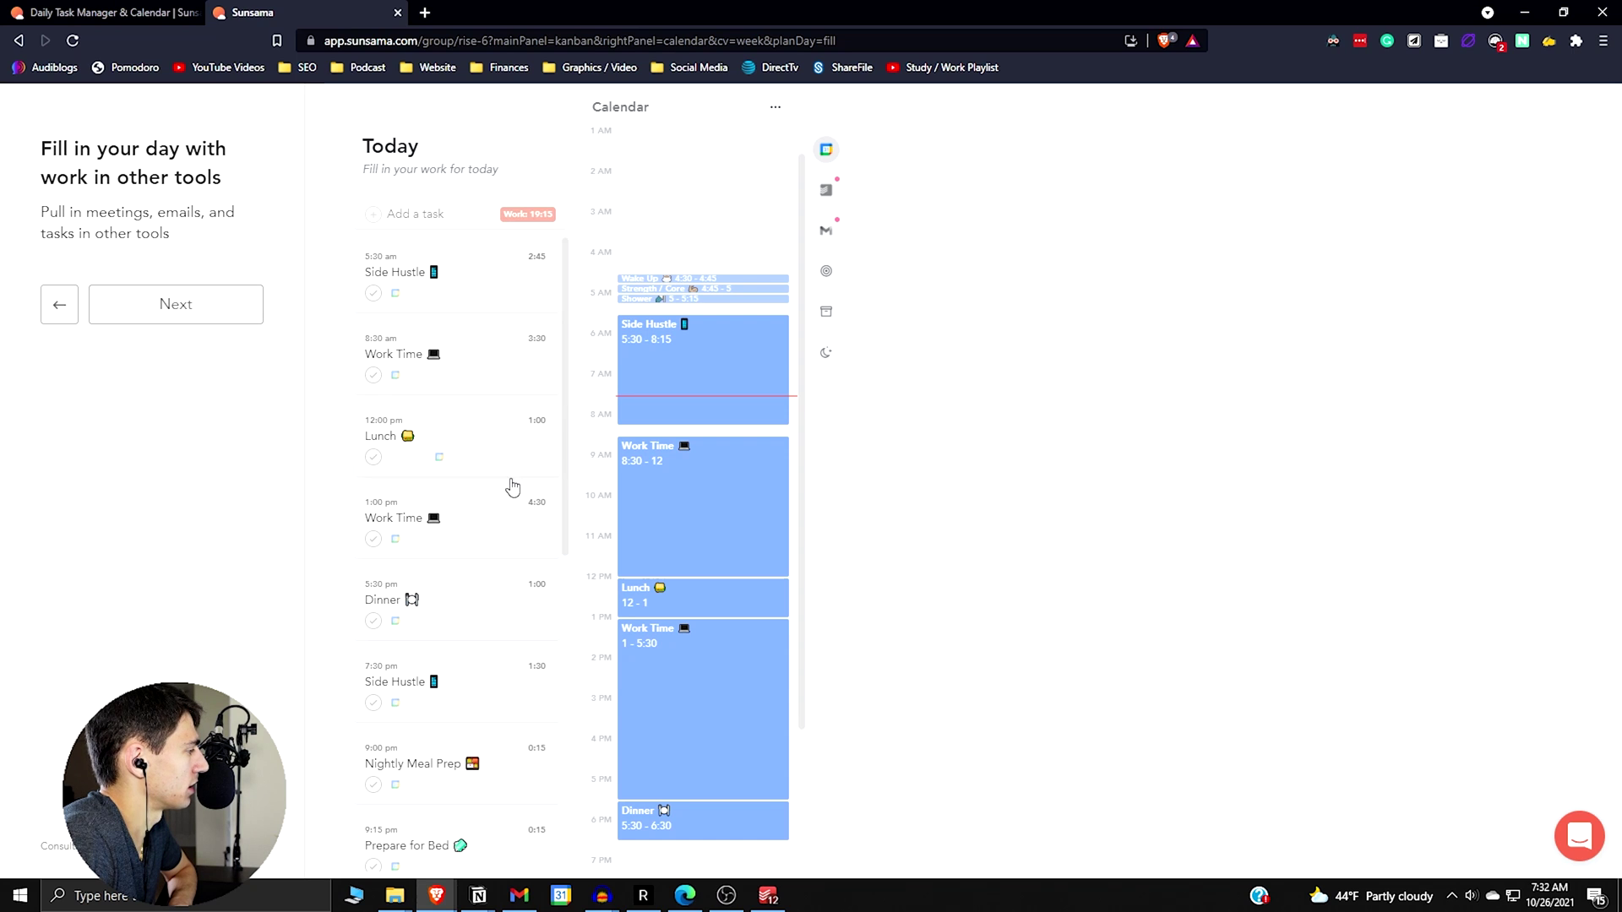
Remove Side Hustle, Work Time, Lunch, Shower and Wake Up from today's tasks, then continue
right_click(470, 272)
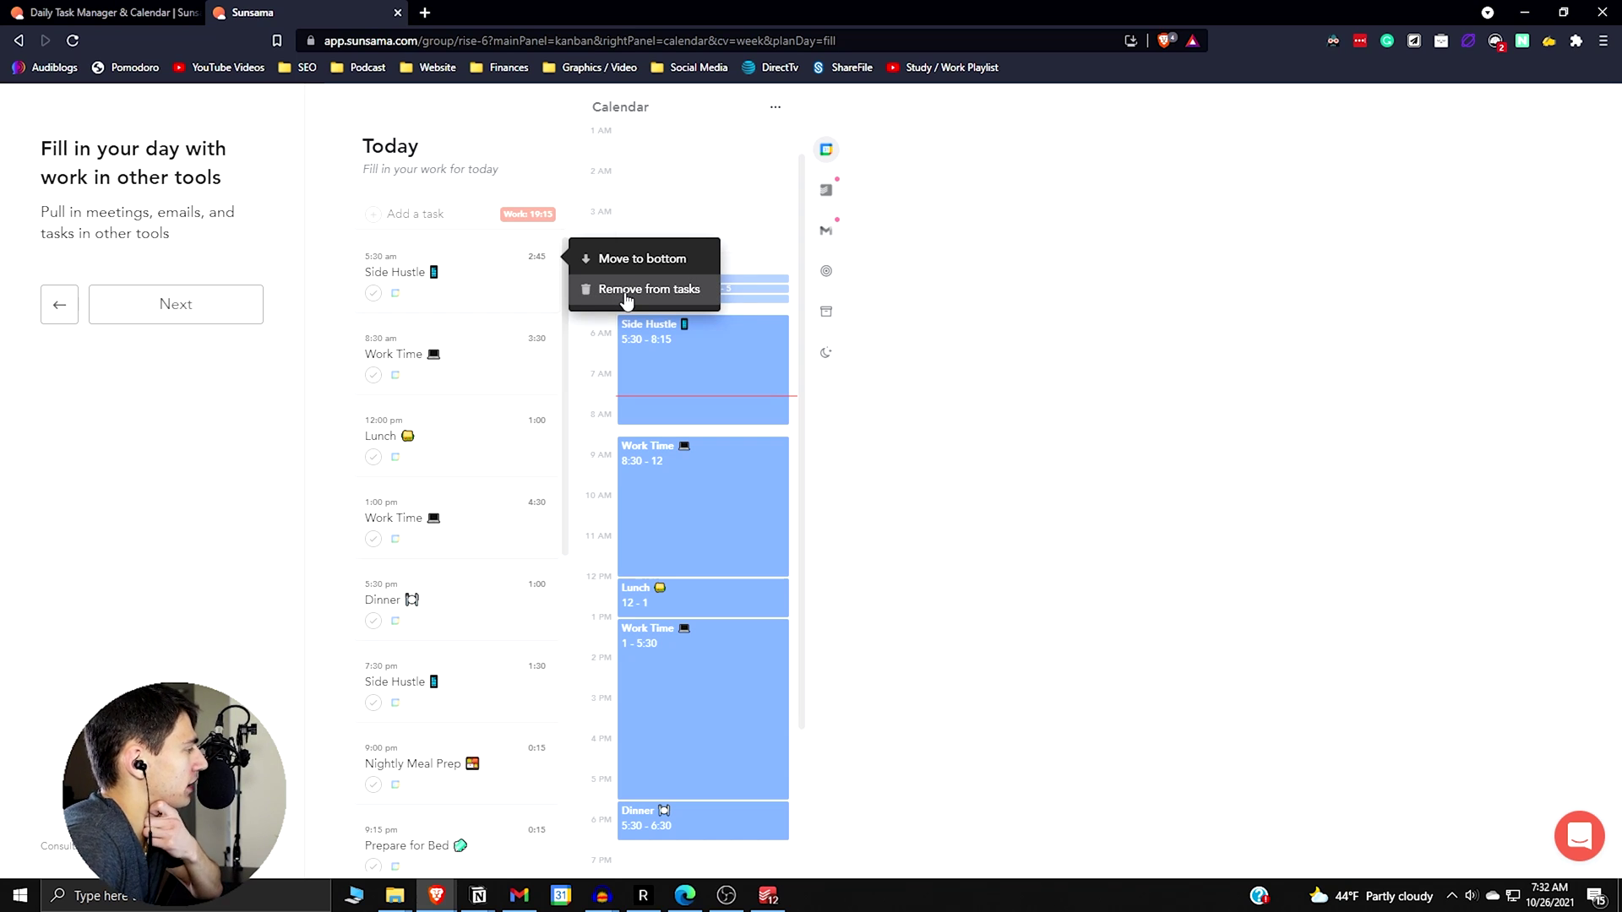
left_click_drag(625, 296, 955, 289)
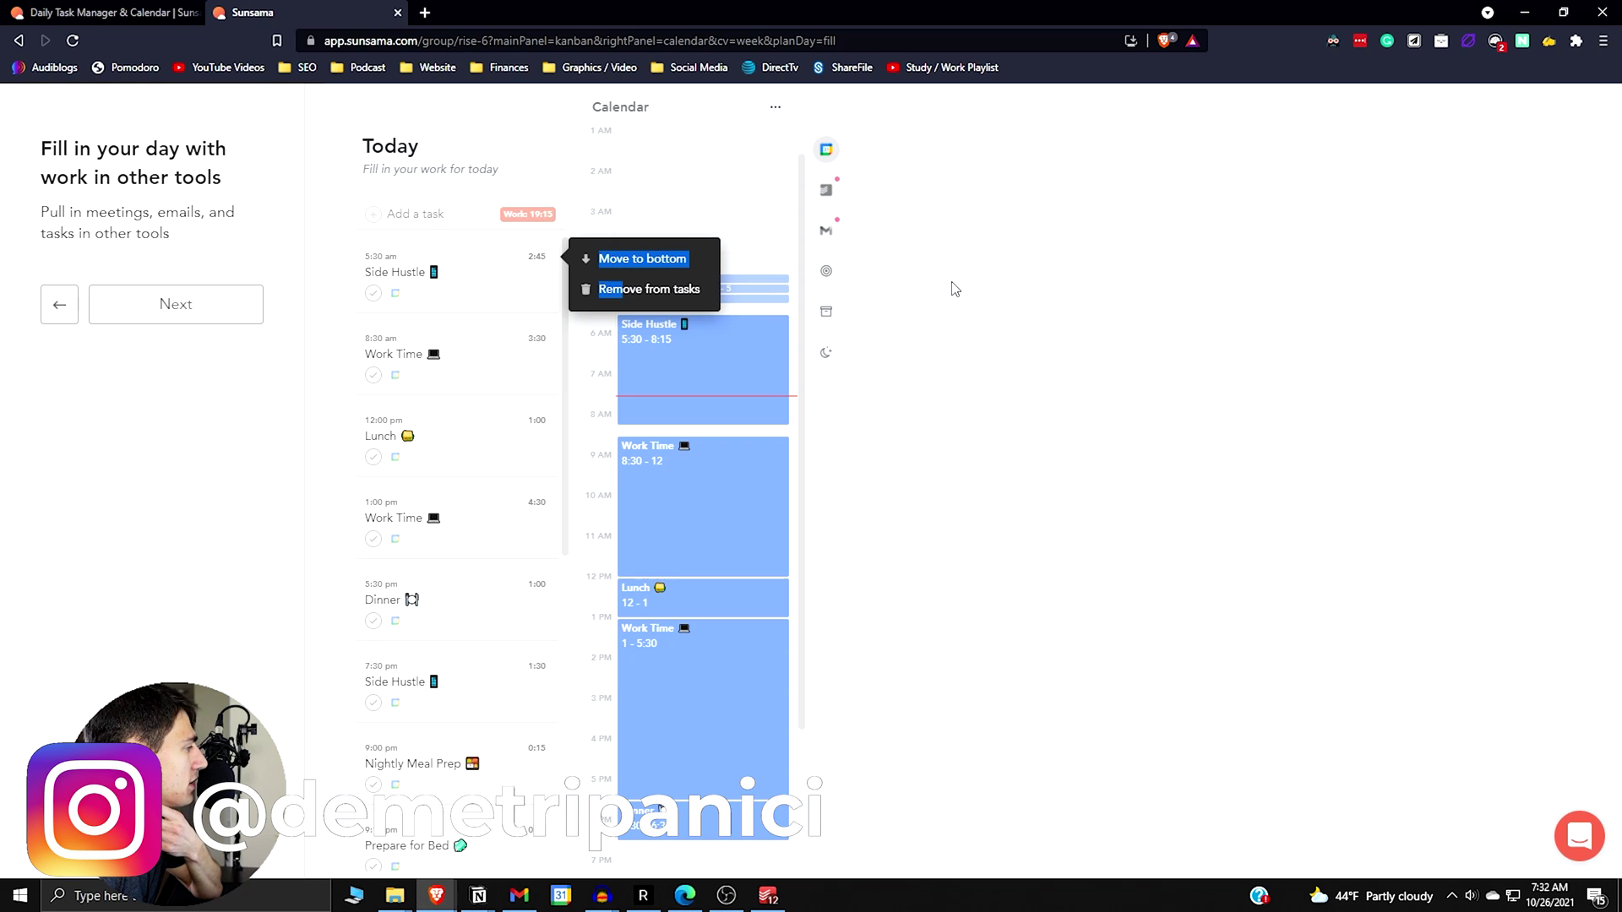
key("Delete")
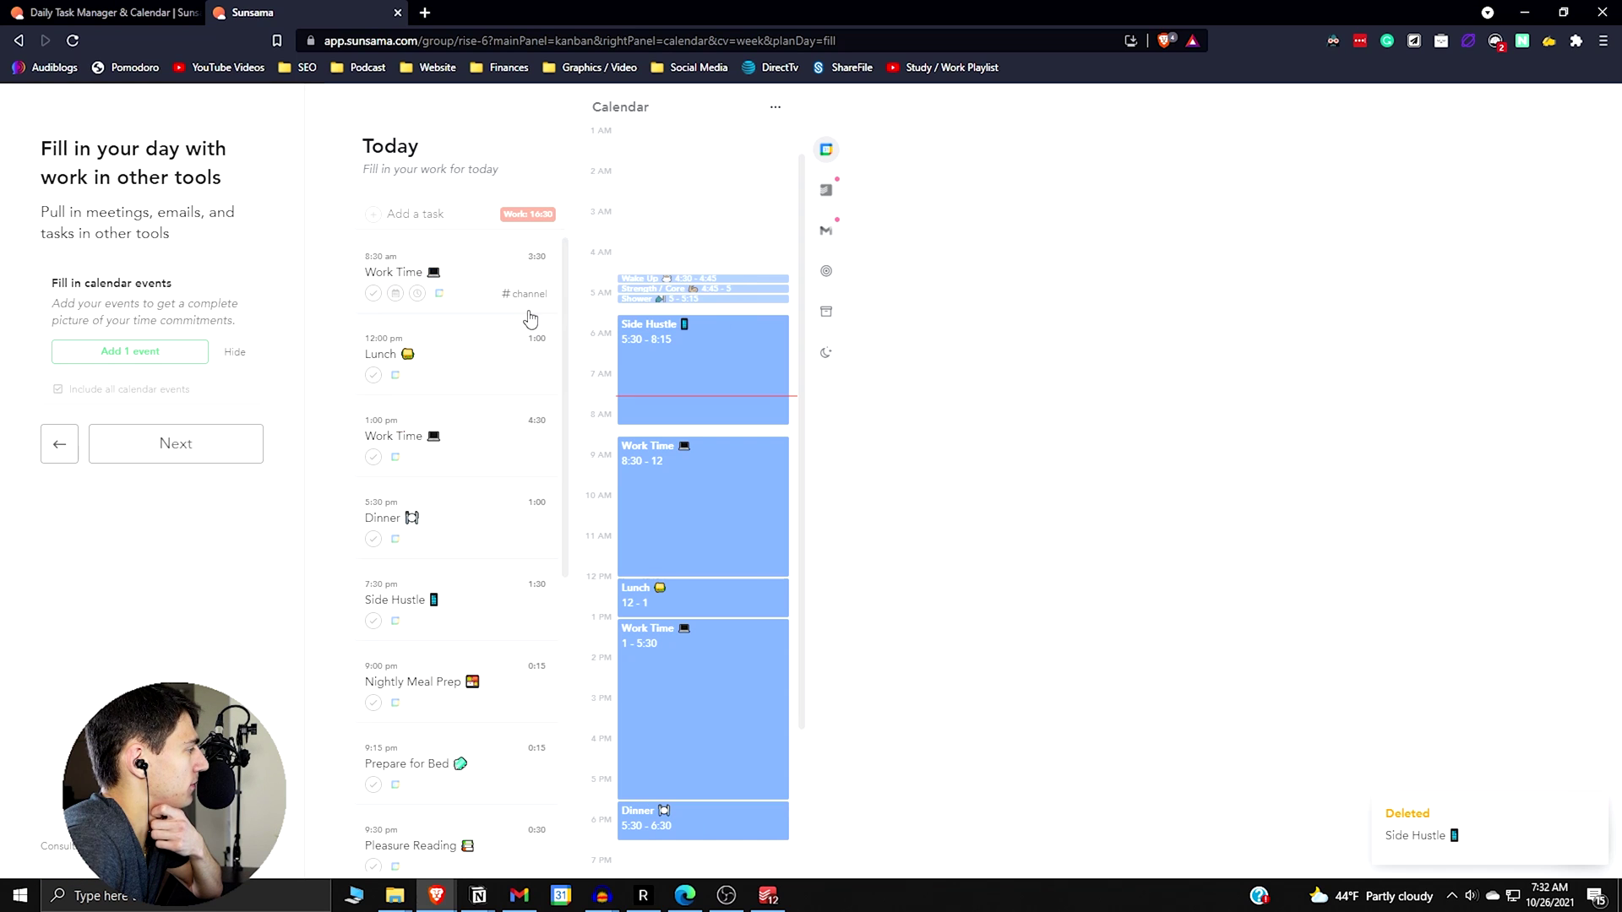
right_click(501, 295)
left_click(629, 296)
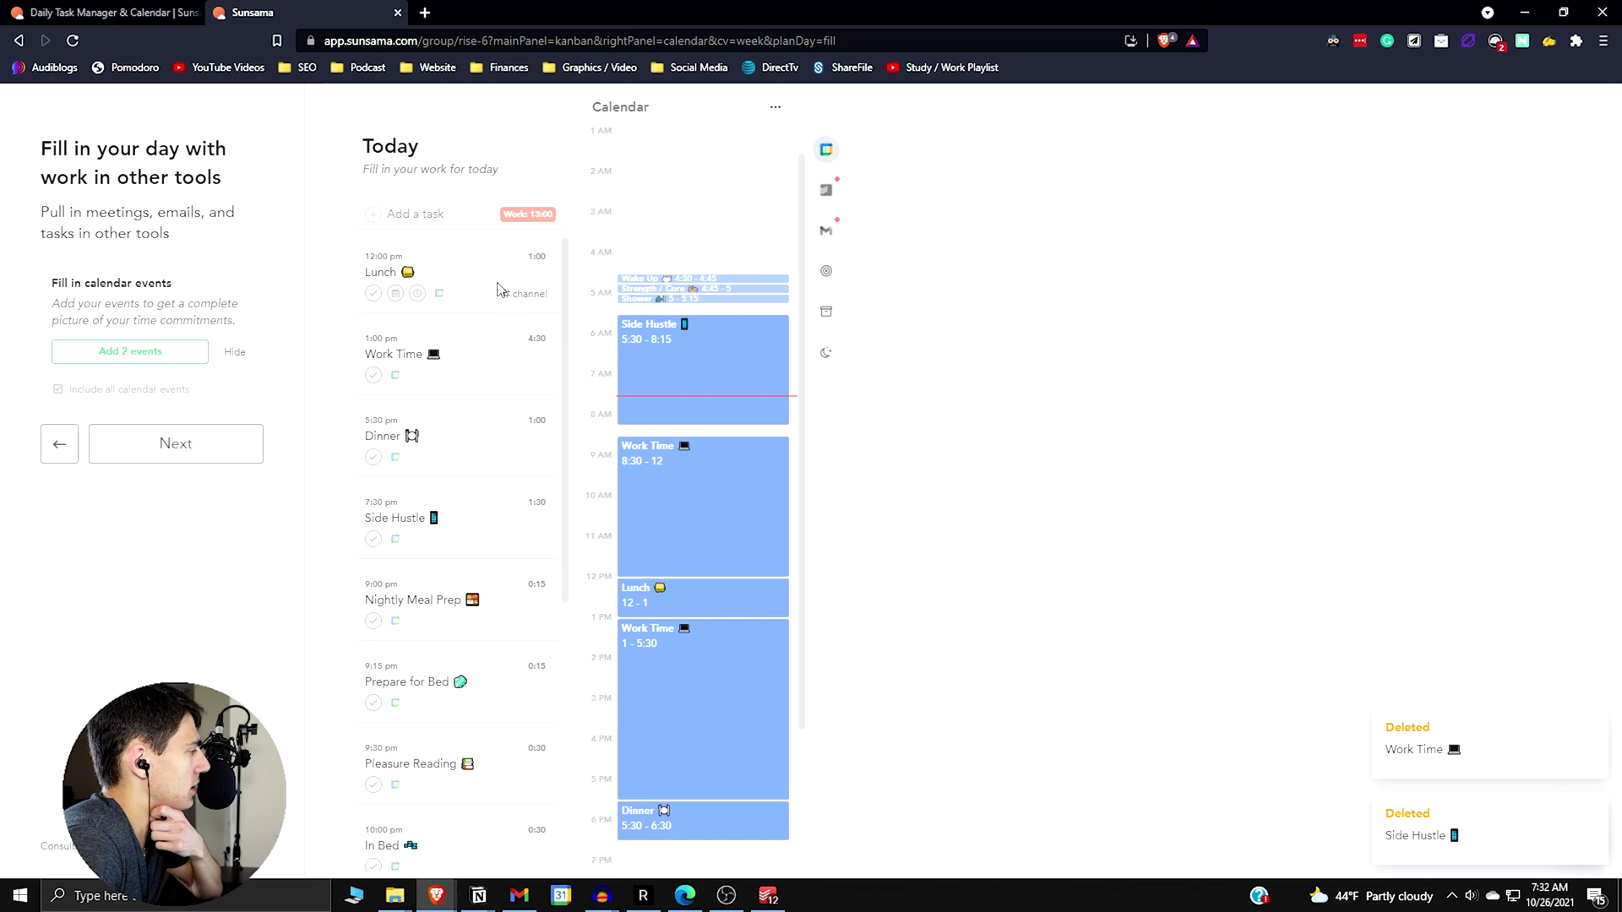
right_click(502, 291)
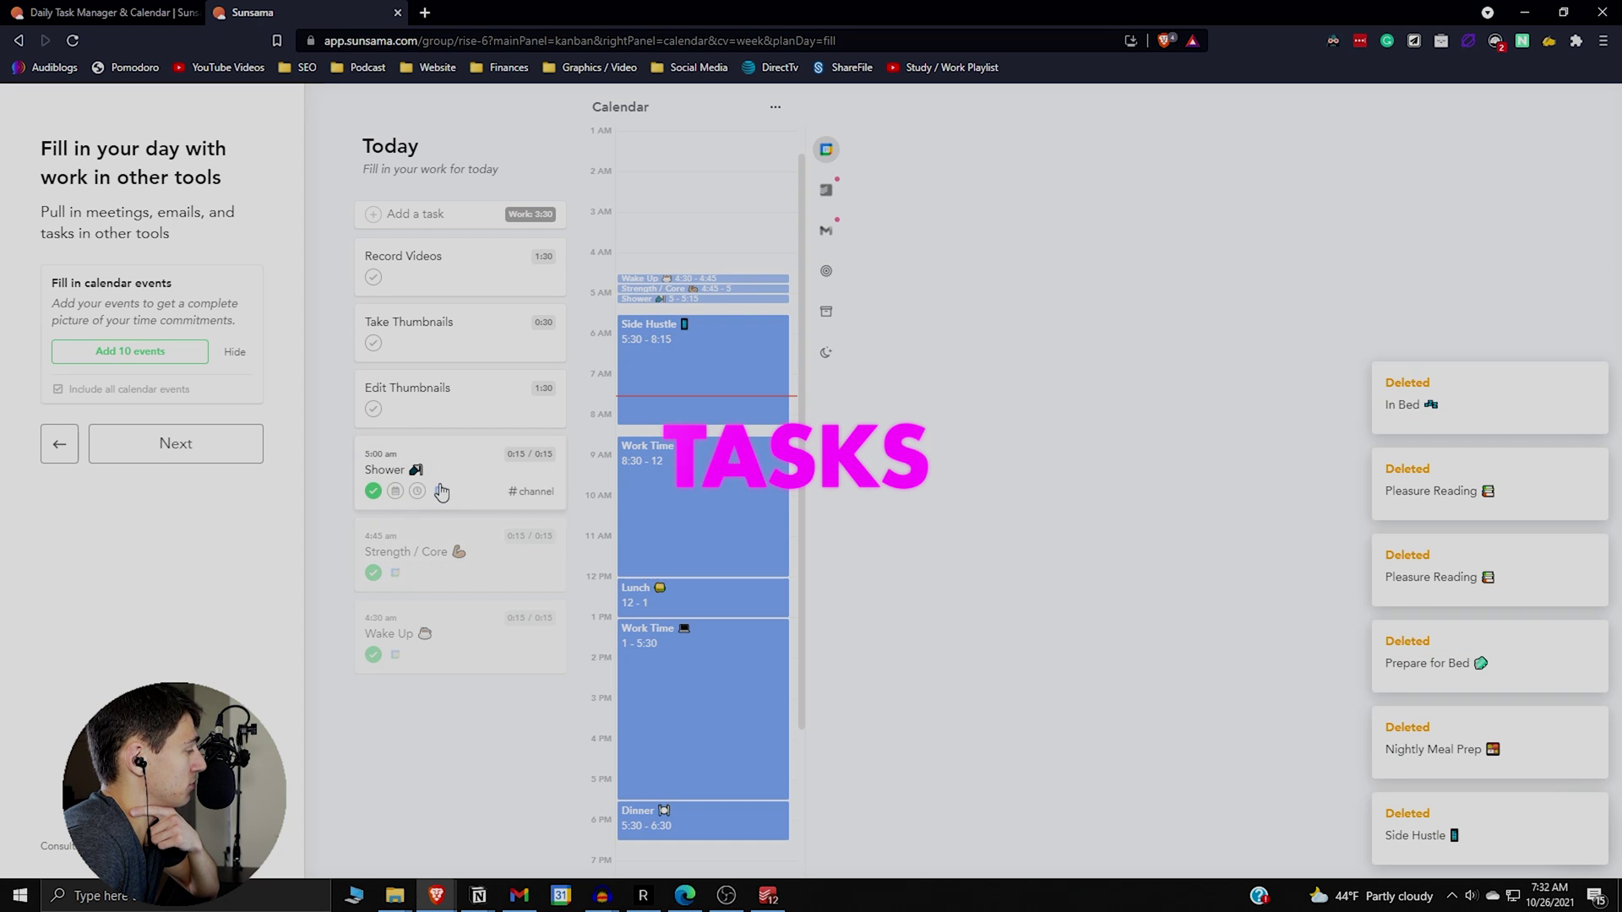
right_click(507, 463)
left_click(620, 470)
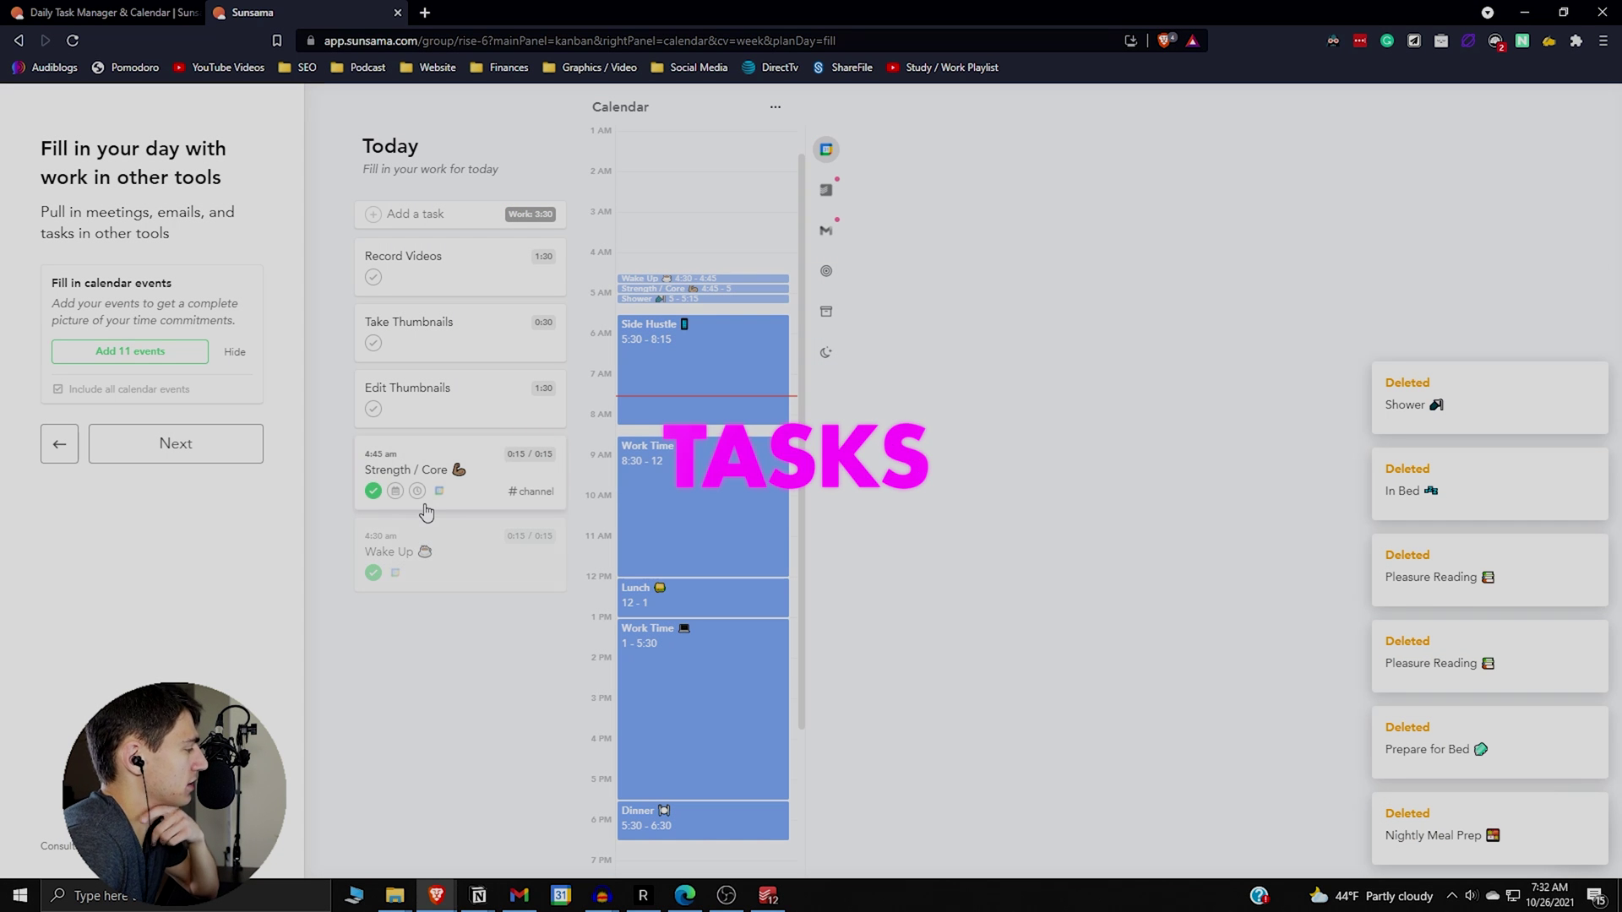
right_click(427, 539)
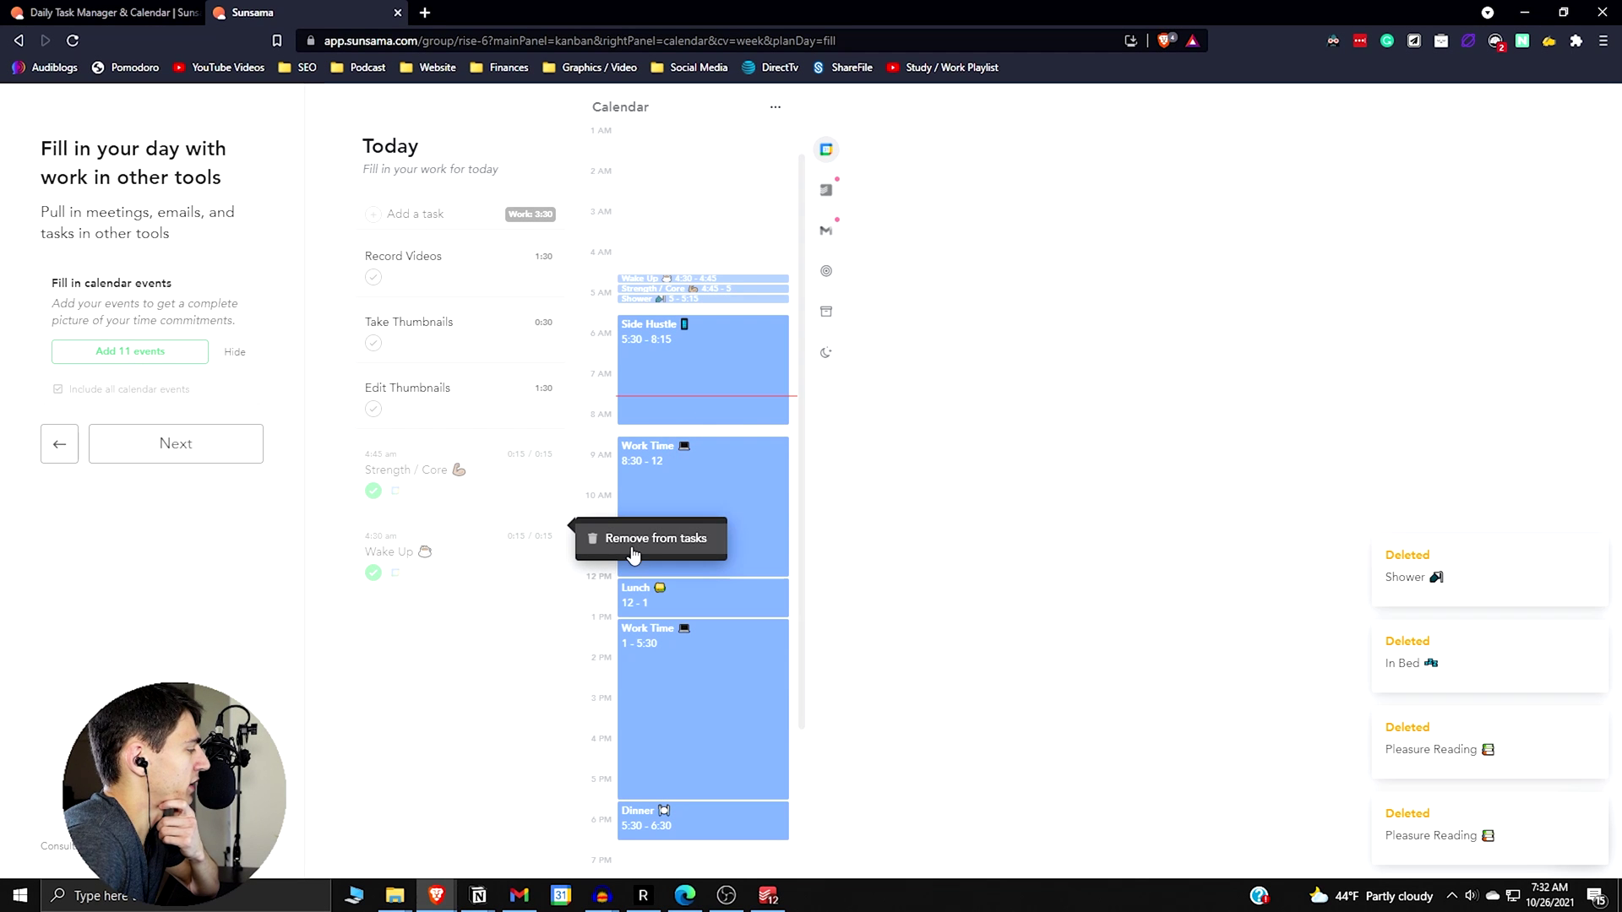
left_click(641, 548)
left_click(242, 446)
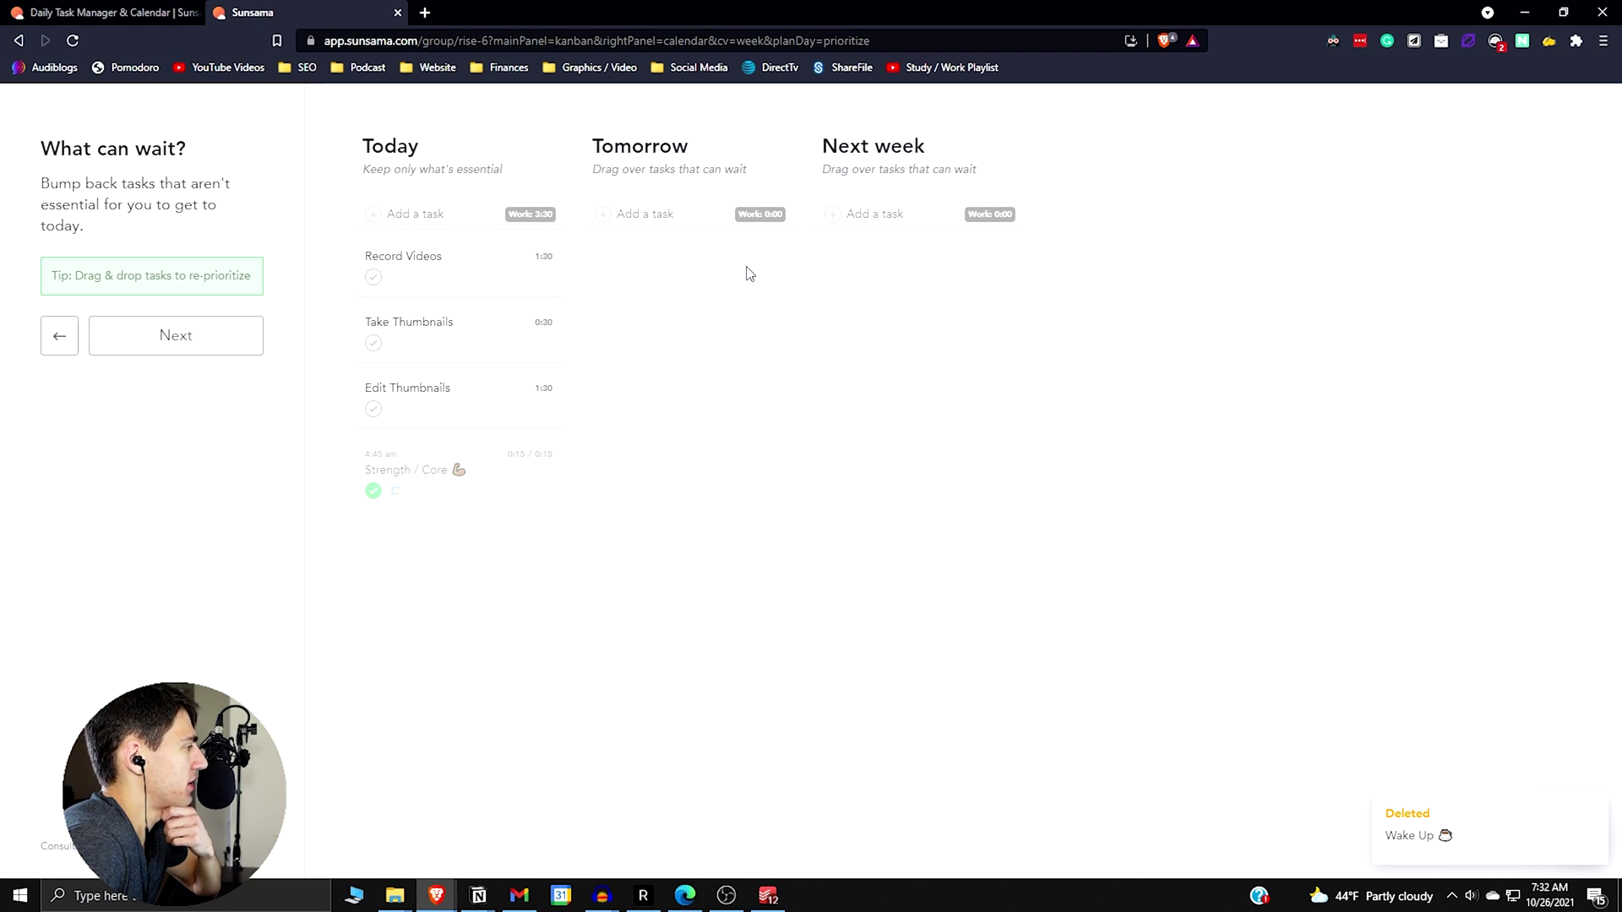
Continue past What can wait and drag Strength / Core to the top of Today
left_click_drag(372, 282, 420, 276)
left_click(177, 350)
left_click_drag(452, 453, 441, 496)
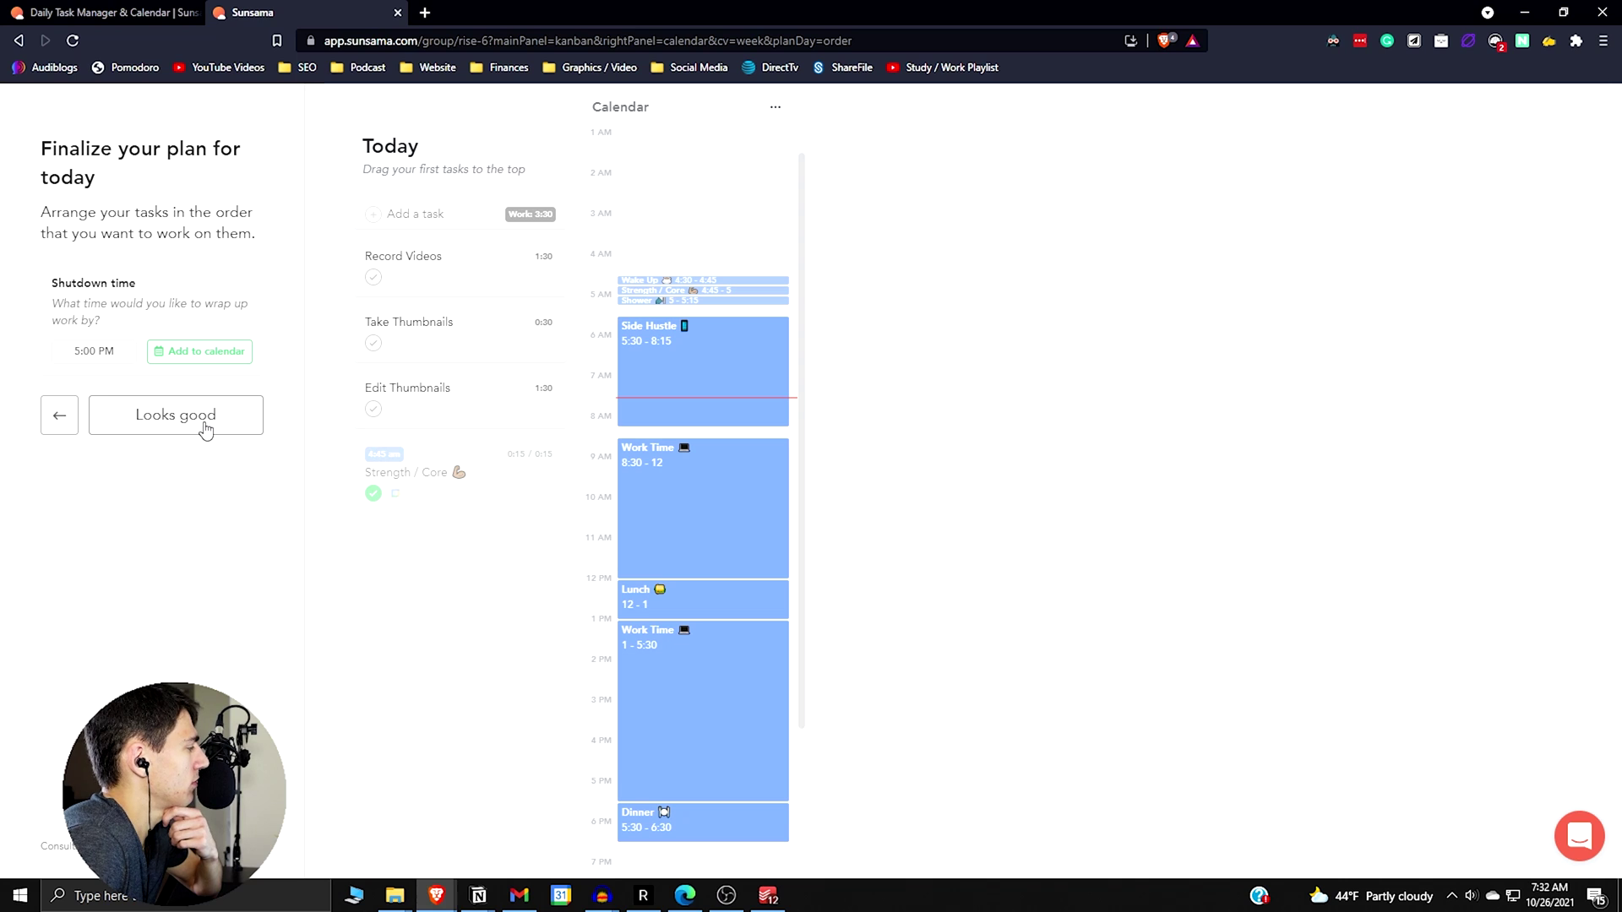
left_click_drag(460, 474, 491, 246)
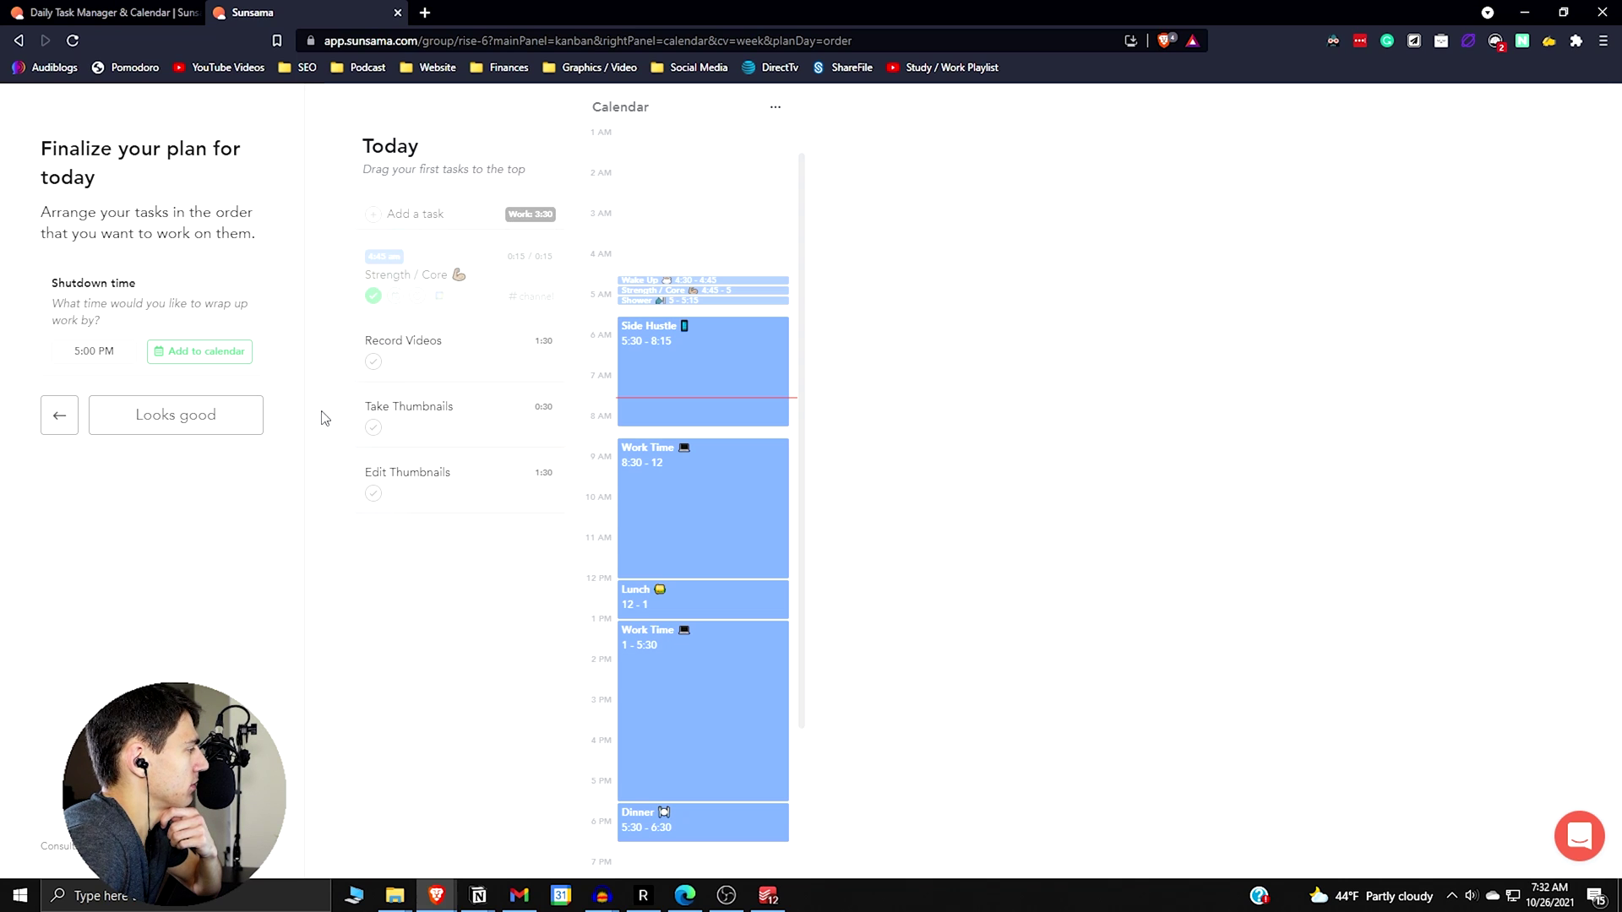
Accept the plan to open the daily summary, briefly switching to Notion and back
left_click(172, 411)
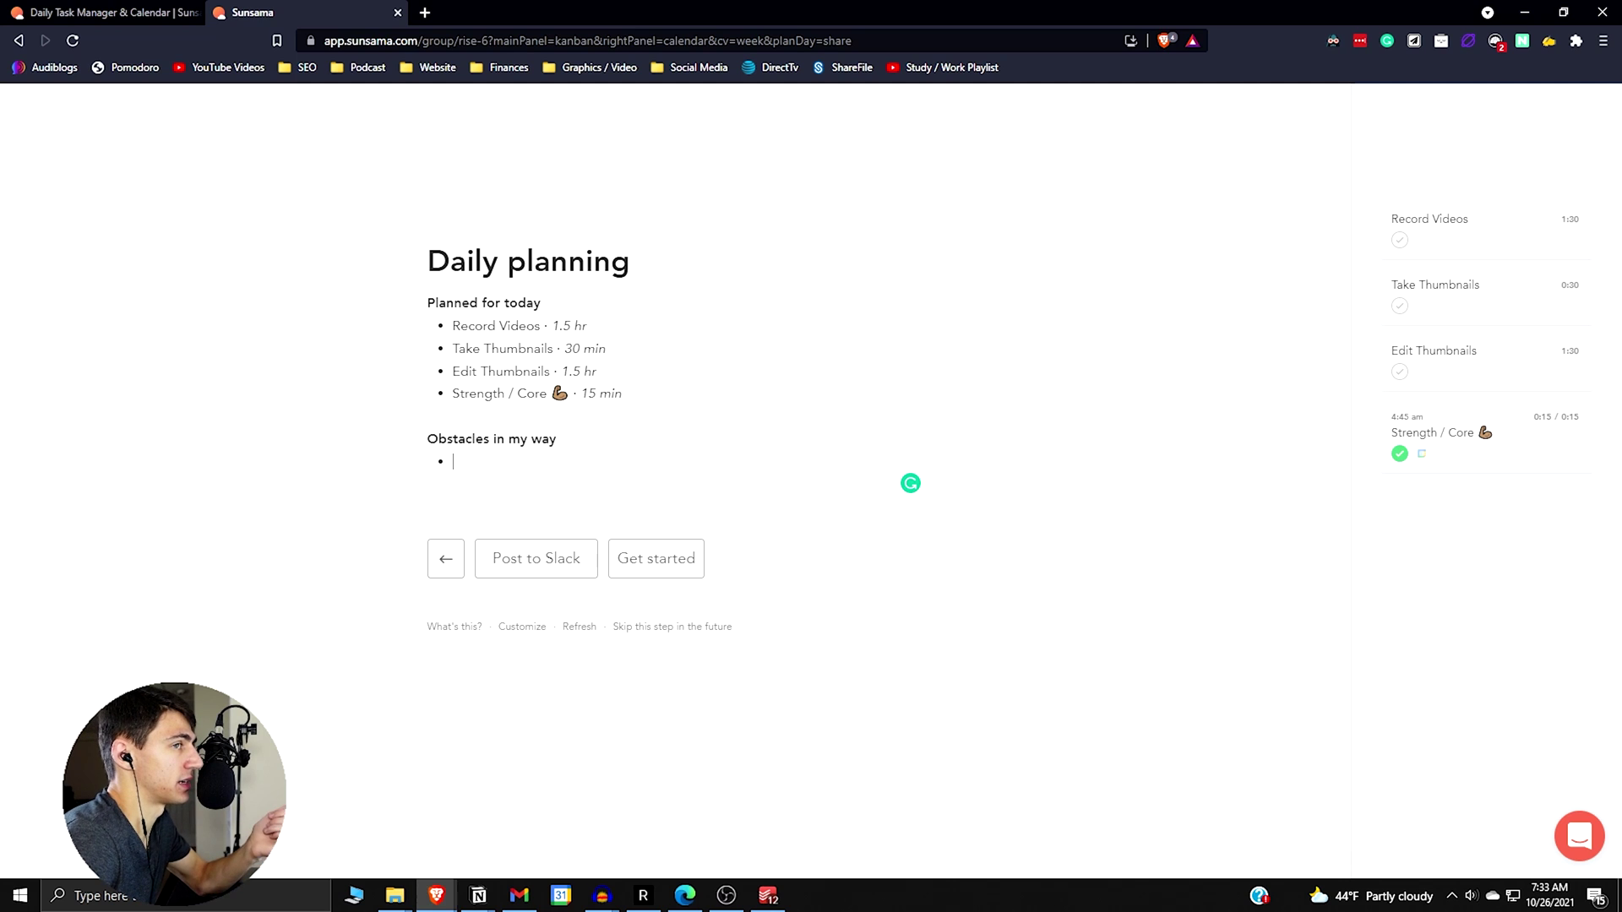
key("alt+Tab")
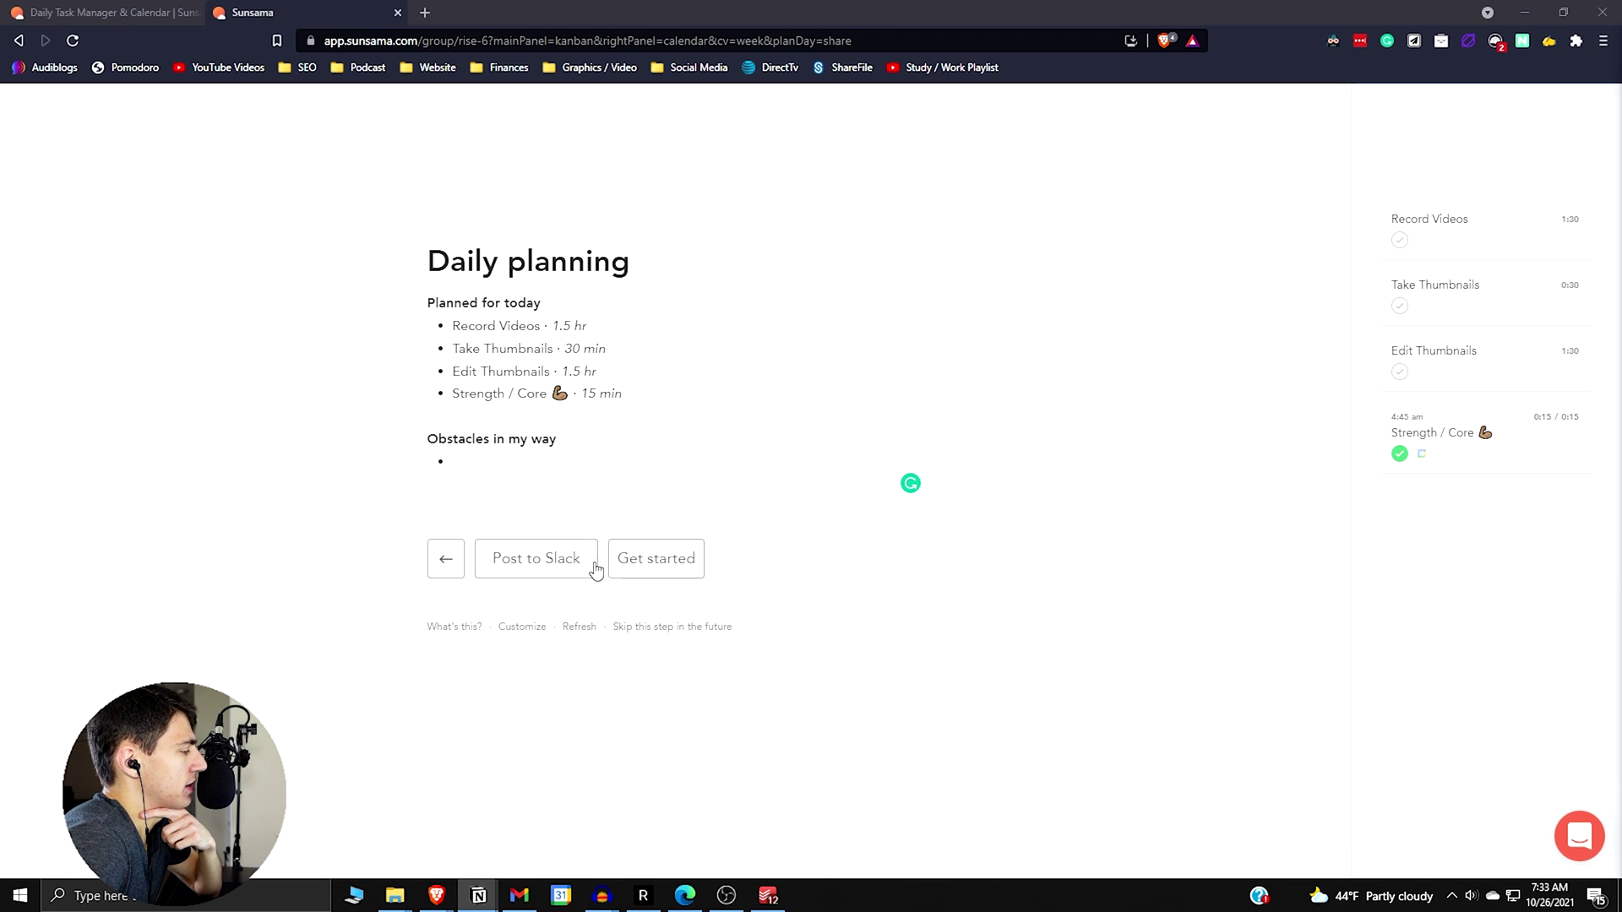
key("alt+Tab")
Reach the weekly task board and view, then close, the Side Hustle event details
left_click(658, 558)
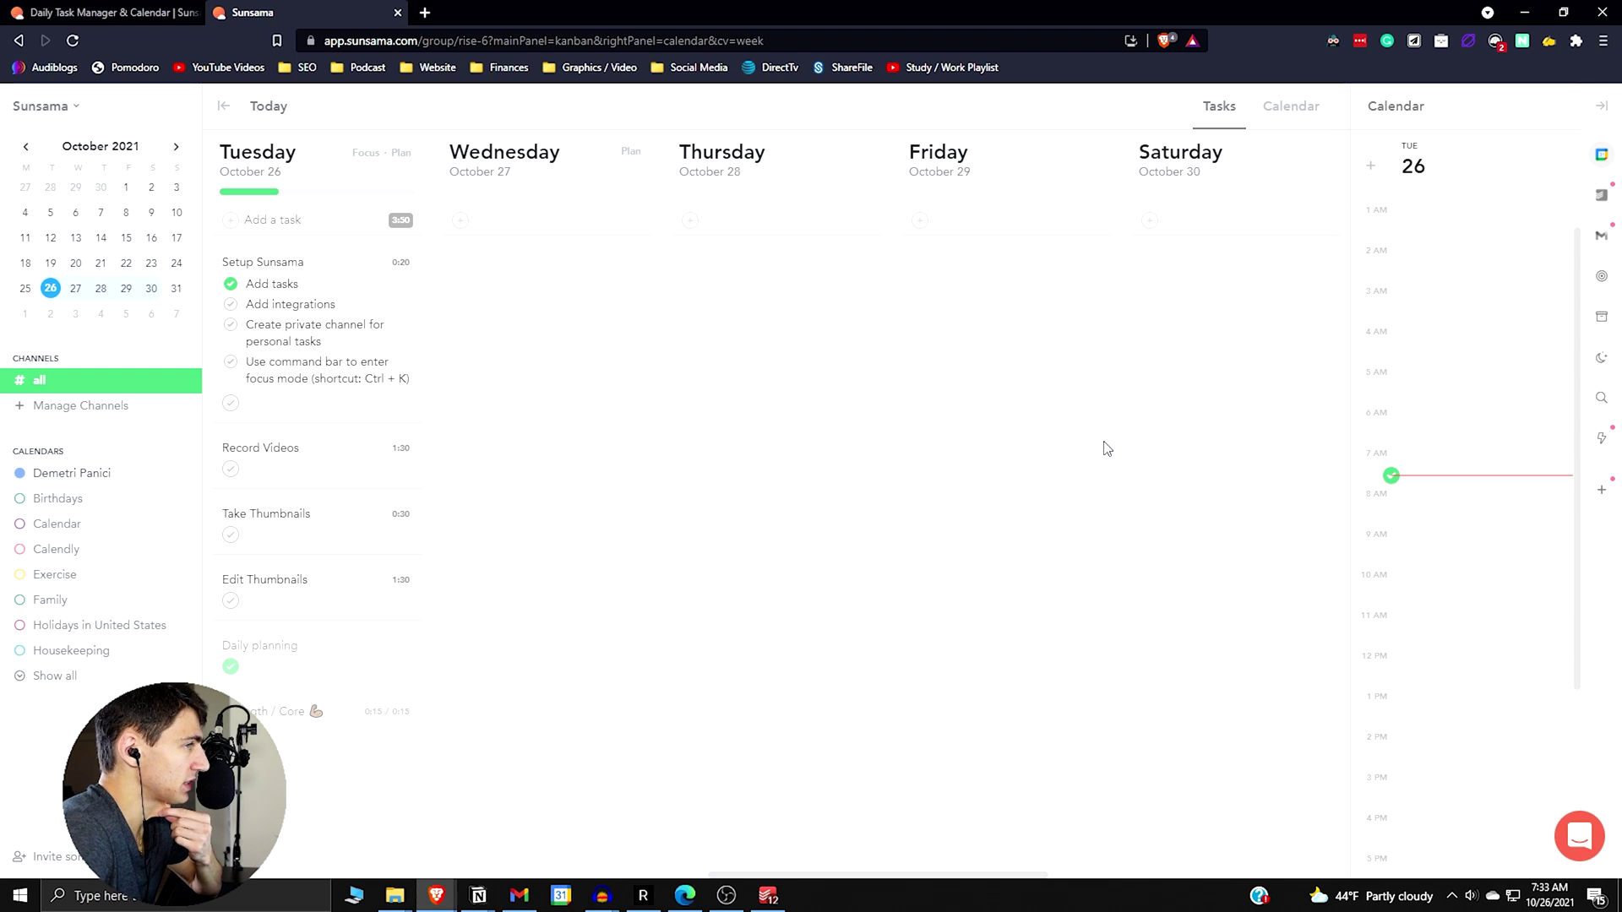
scroll(1436, 507, "down", 2)
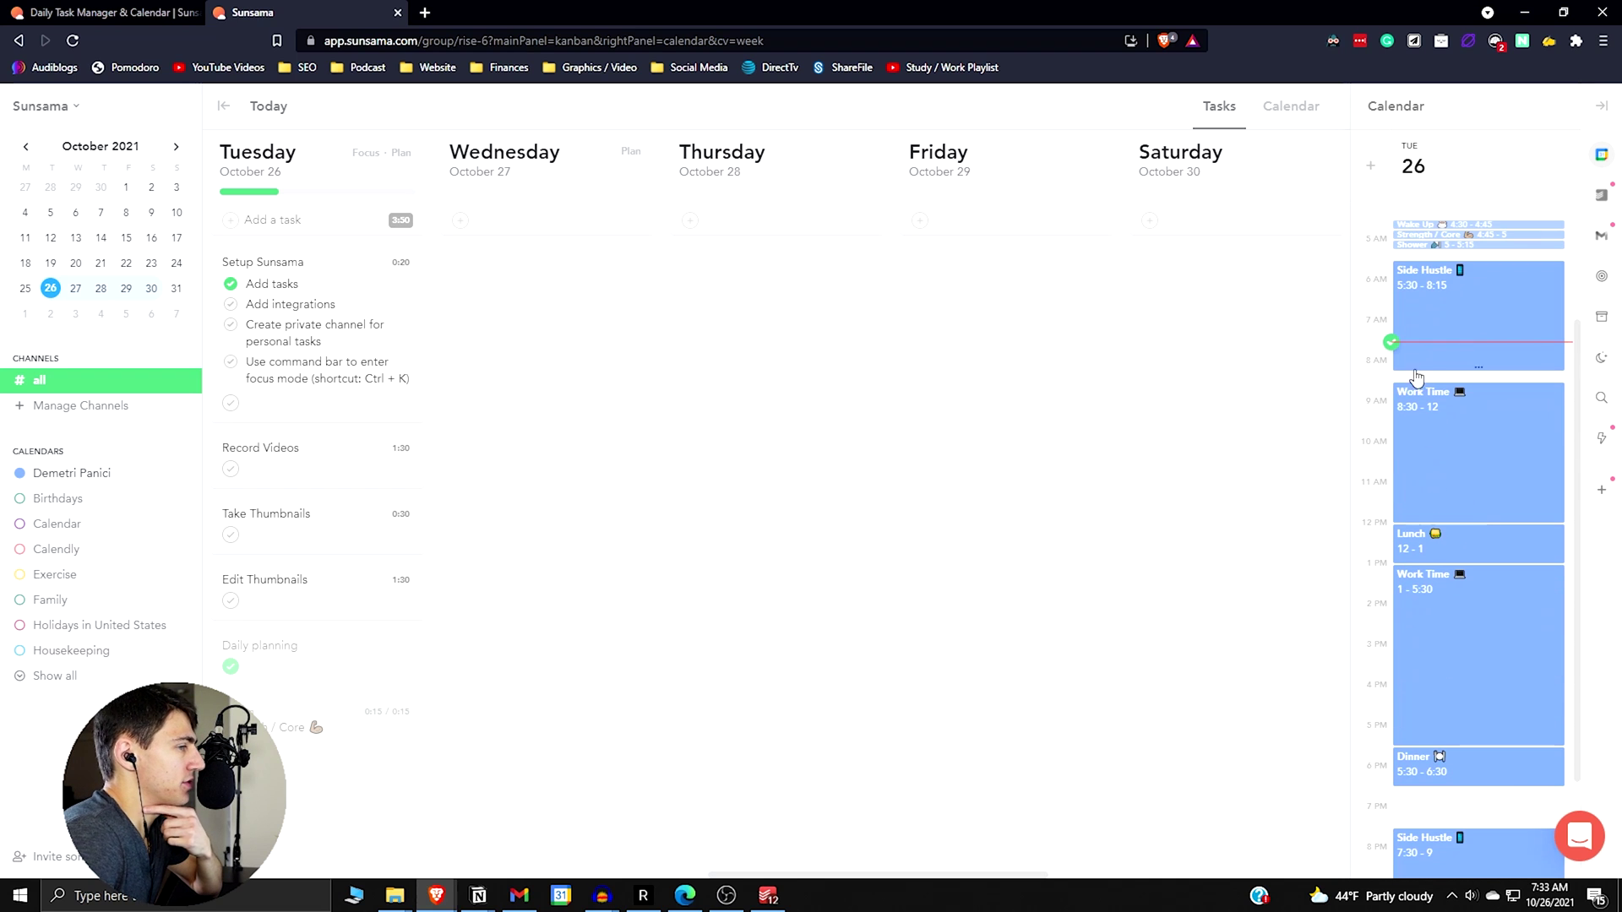
scroll(1445, 473, "up", 1)
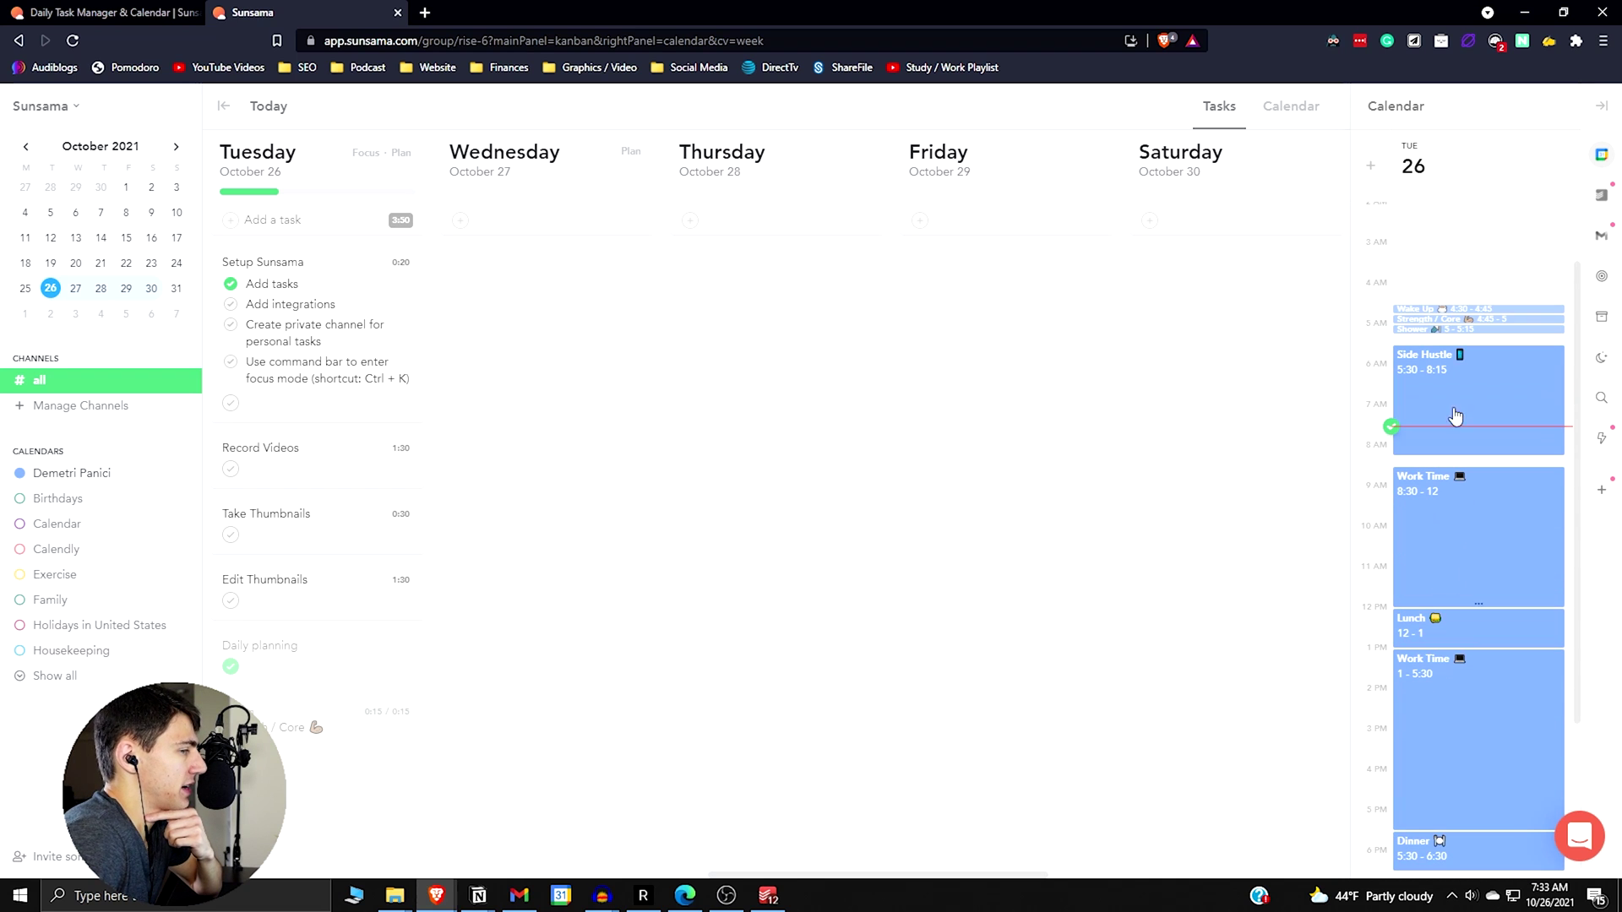
scroll(1428, 353, "down", 1)
left_click(1429, 362)
left_click(1389, 99)
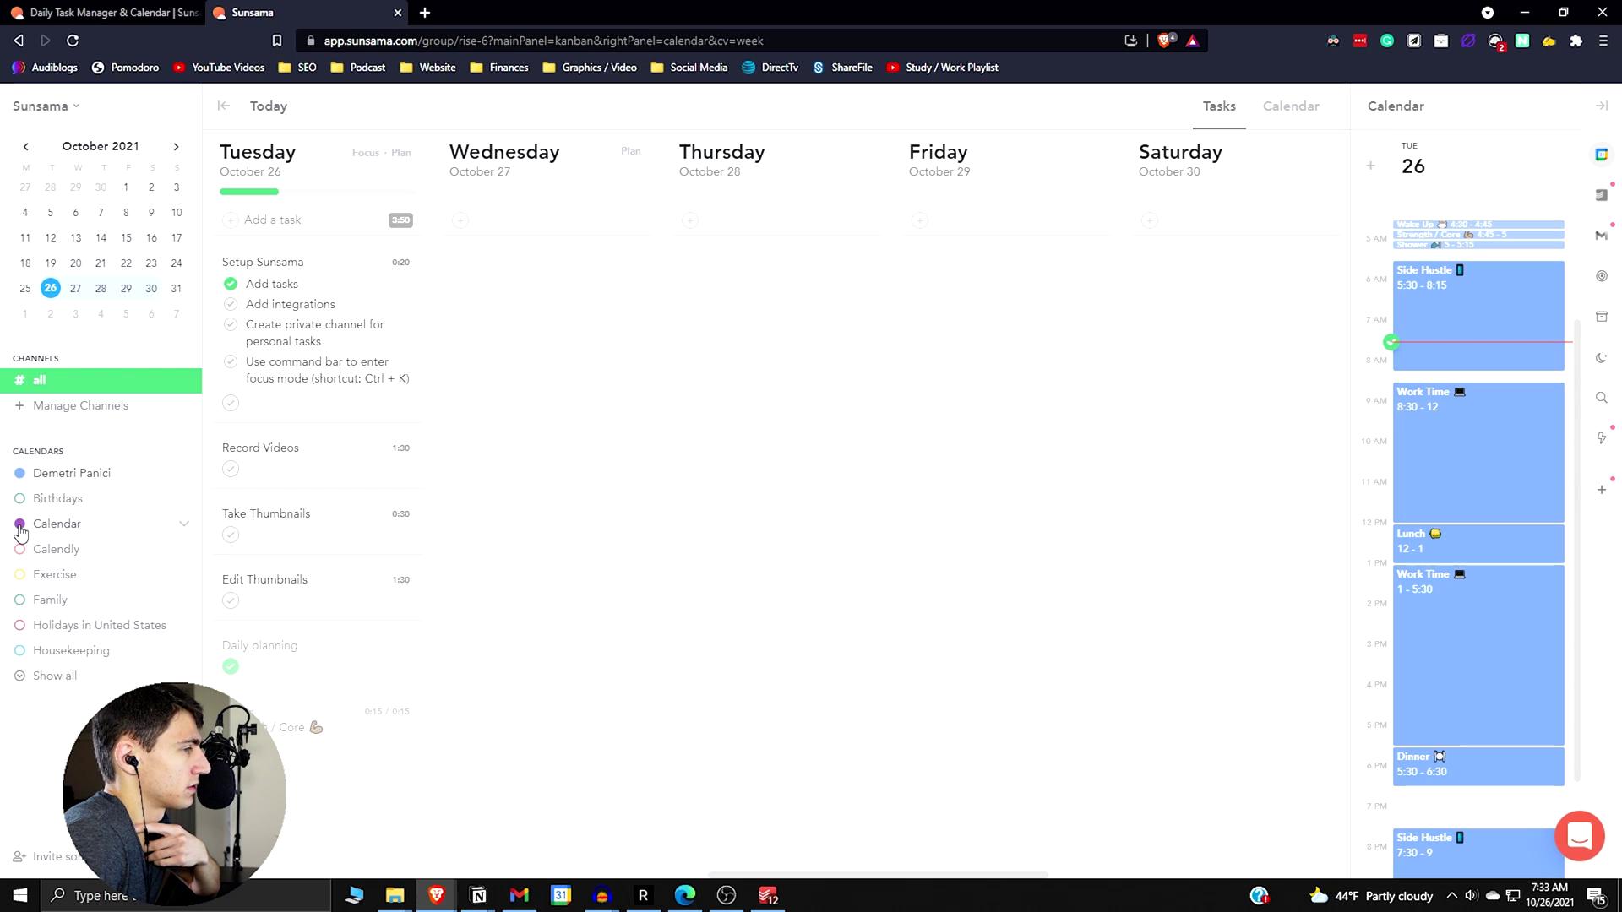
Hide the personal calendar, show all calendars, toggle Test Calendar, and reopen Side Hustle details
left_click(19, 473)
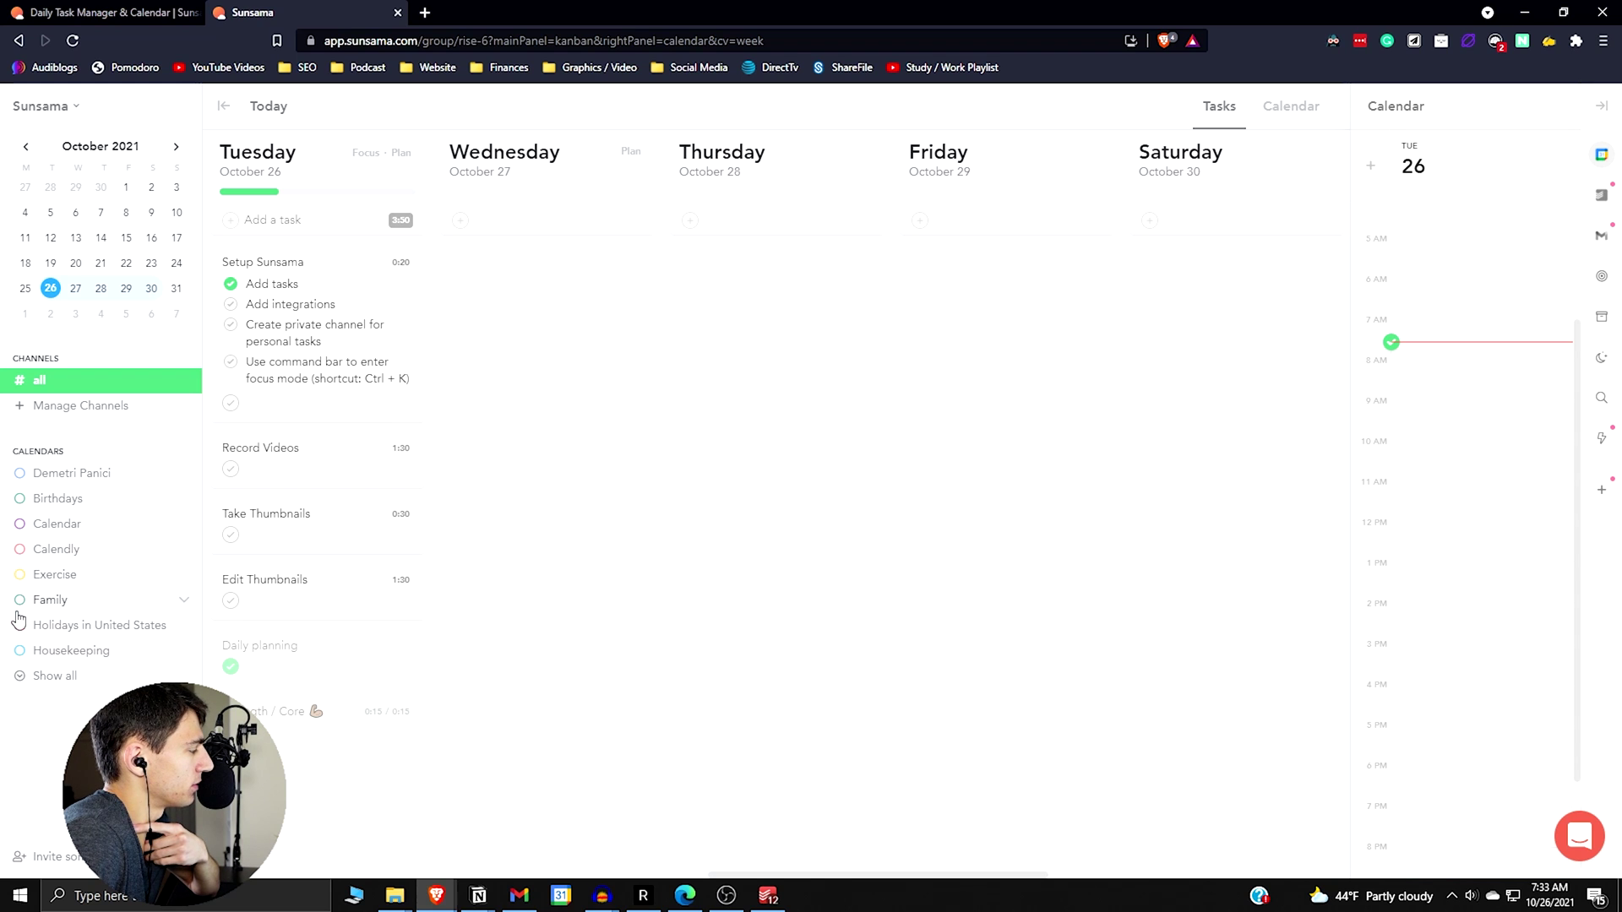
left_click(35, 691)
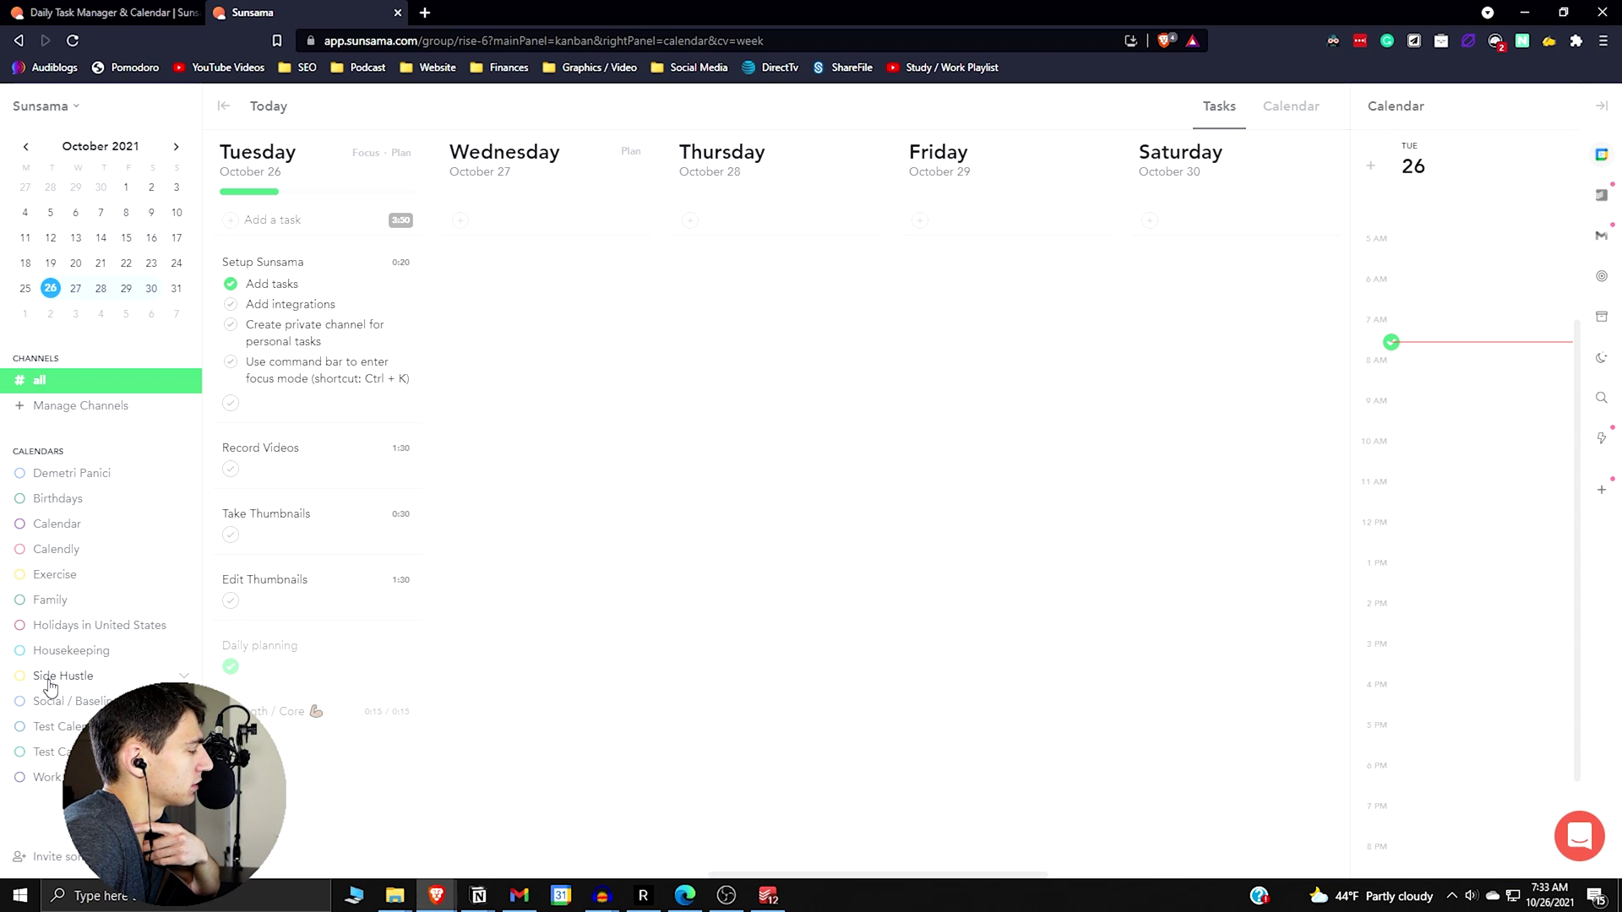
left_click(20, 727)
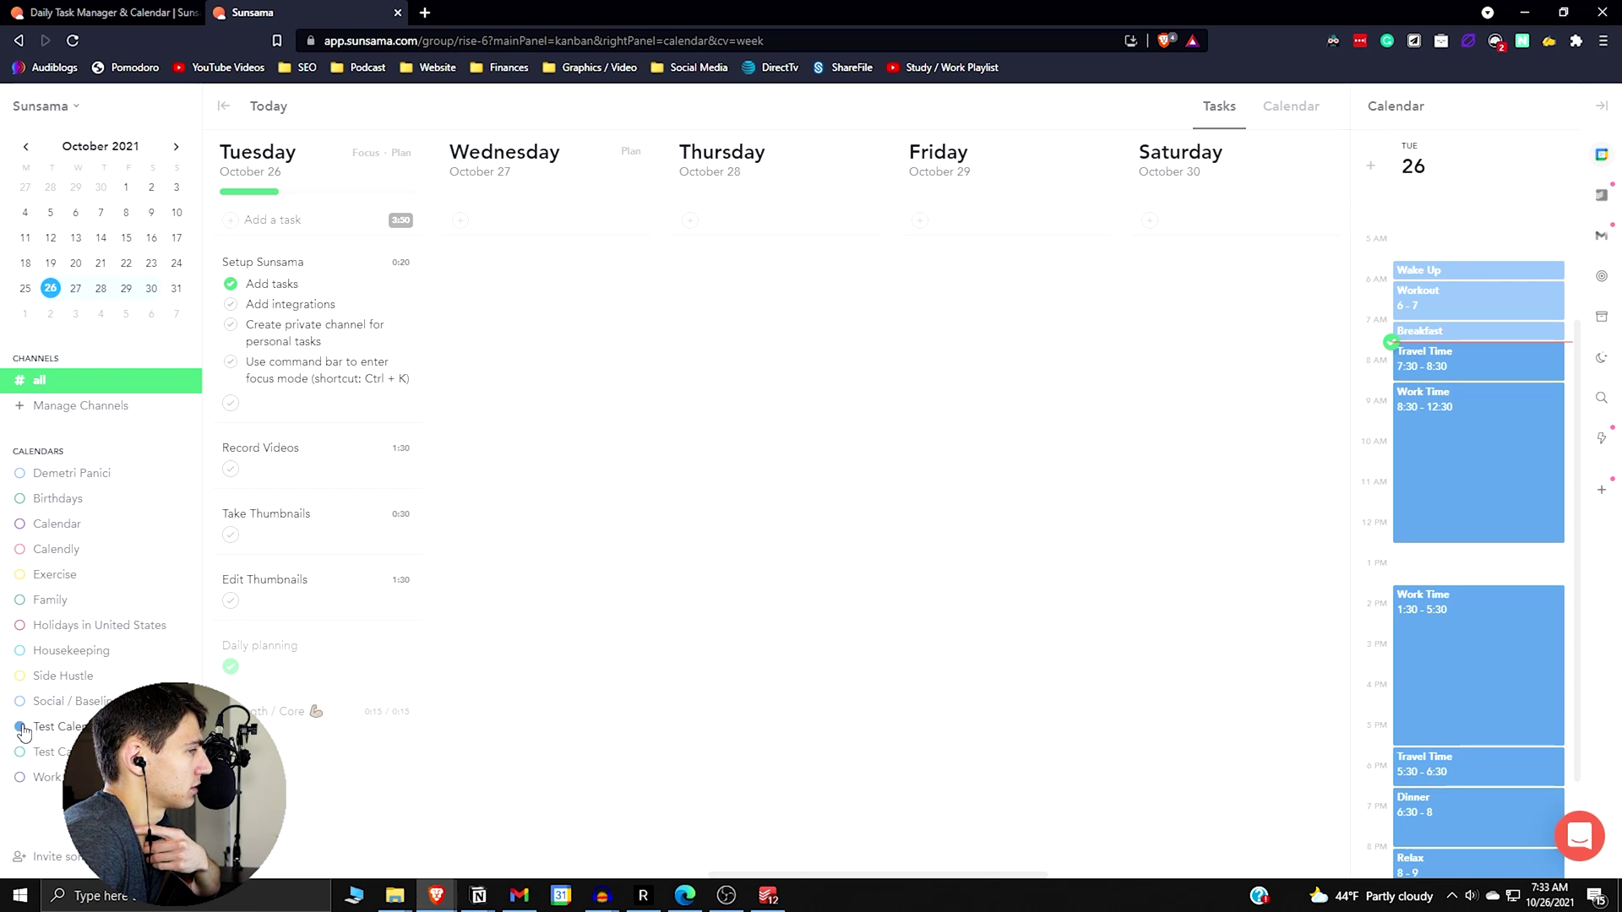
left_click(20, 728)
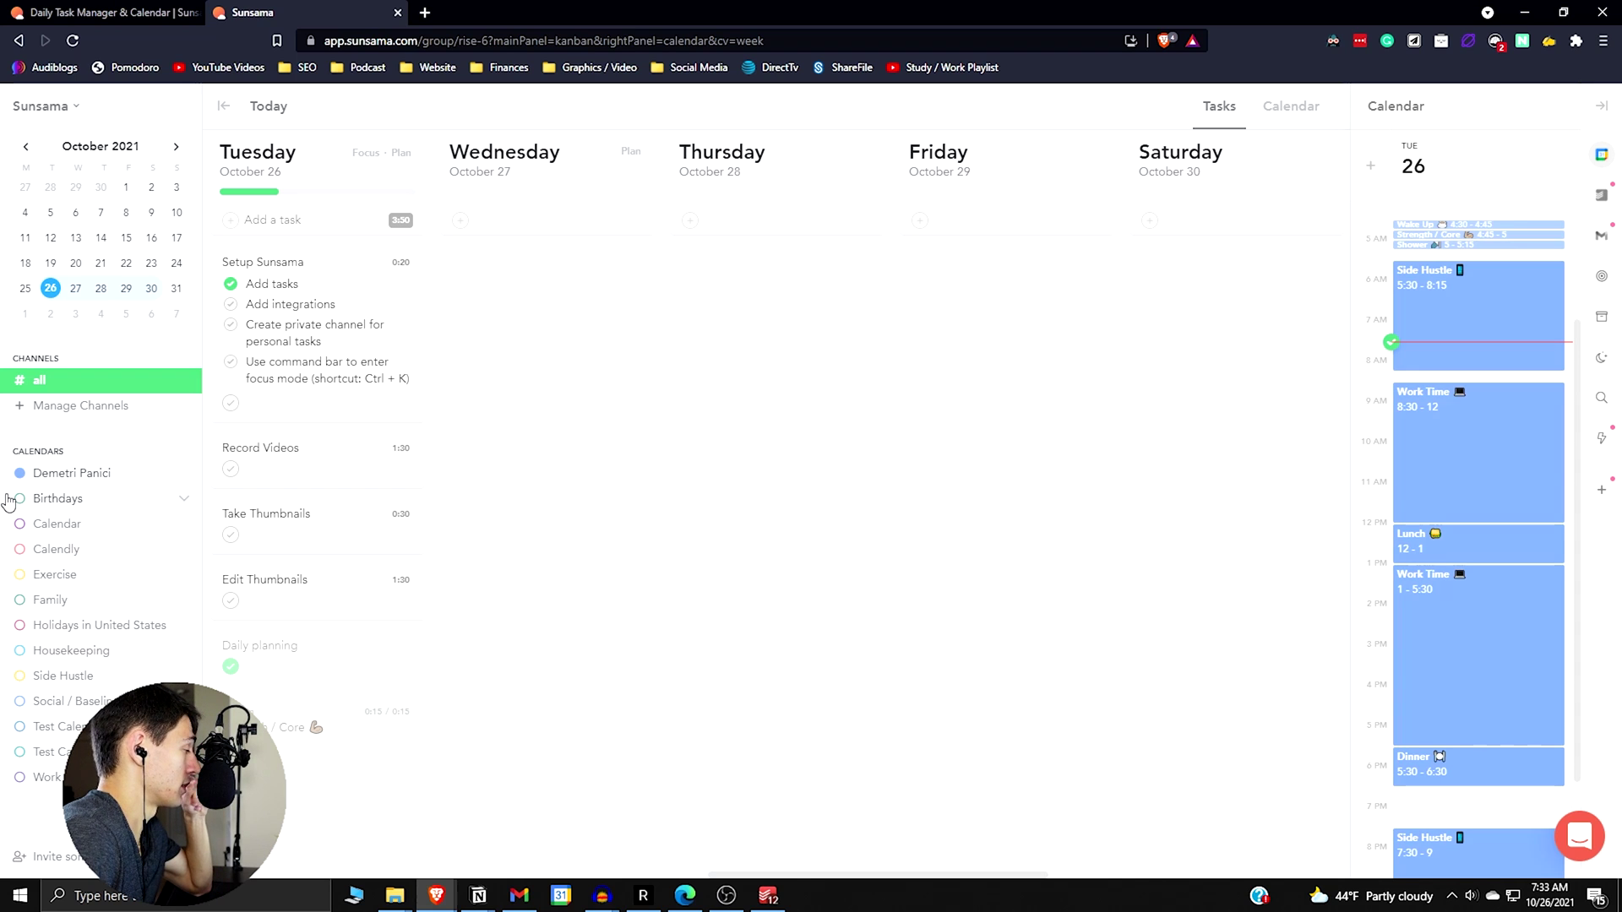
left_click(1490, 315)
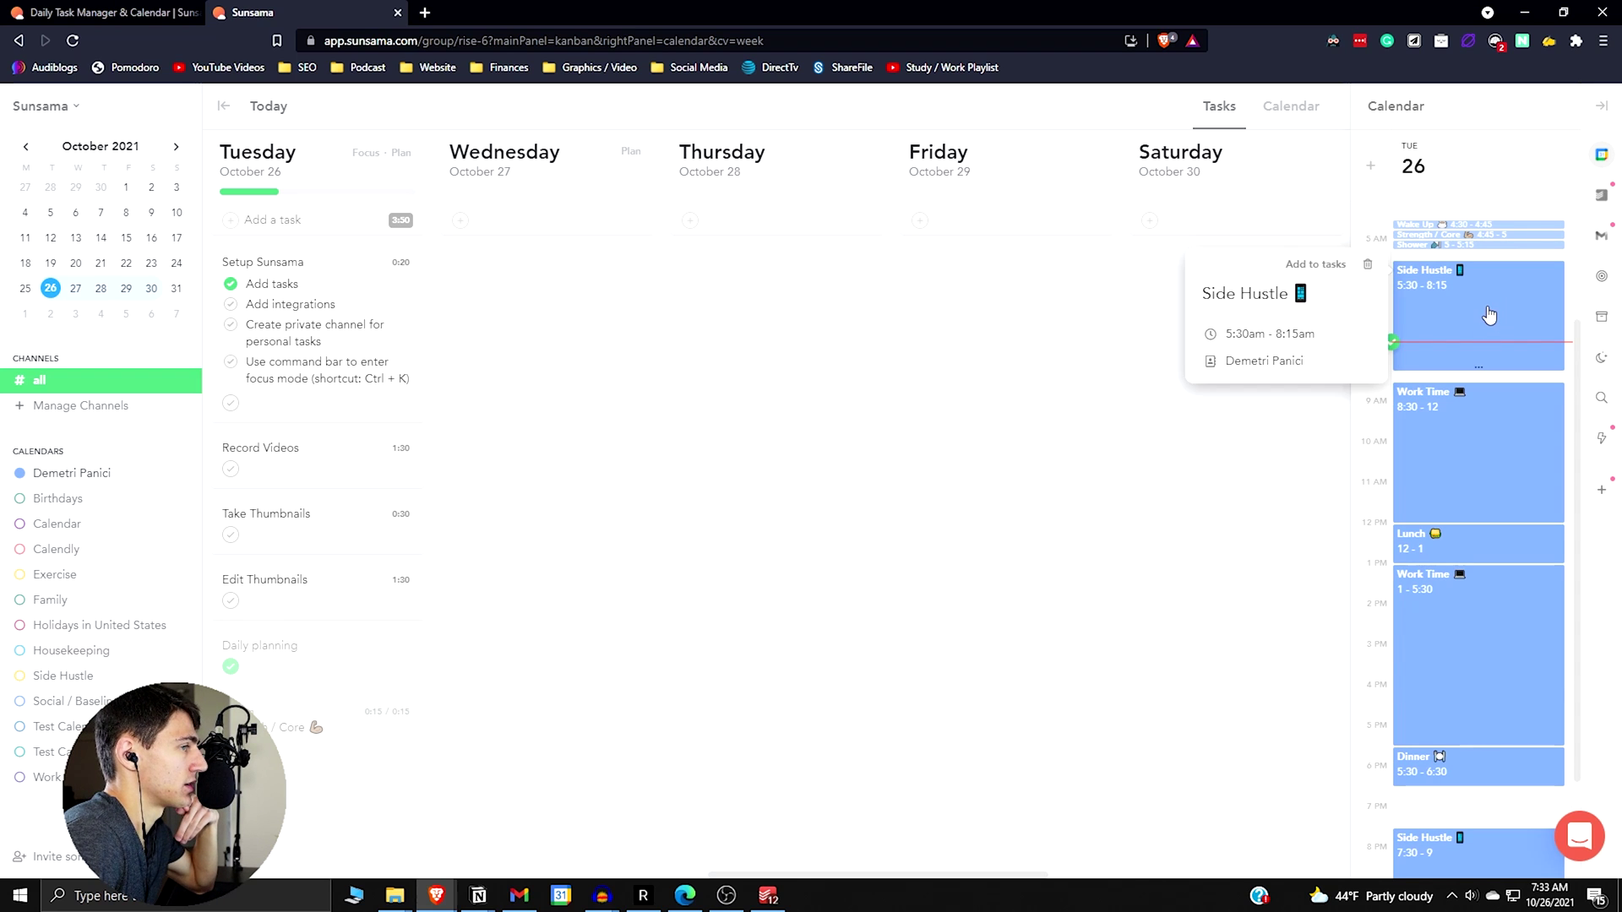
Connect a Todoist account in the right panel and show its tasks due today
left_click(1603, 196)
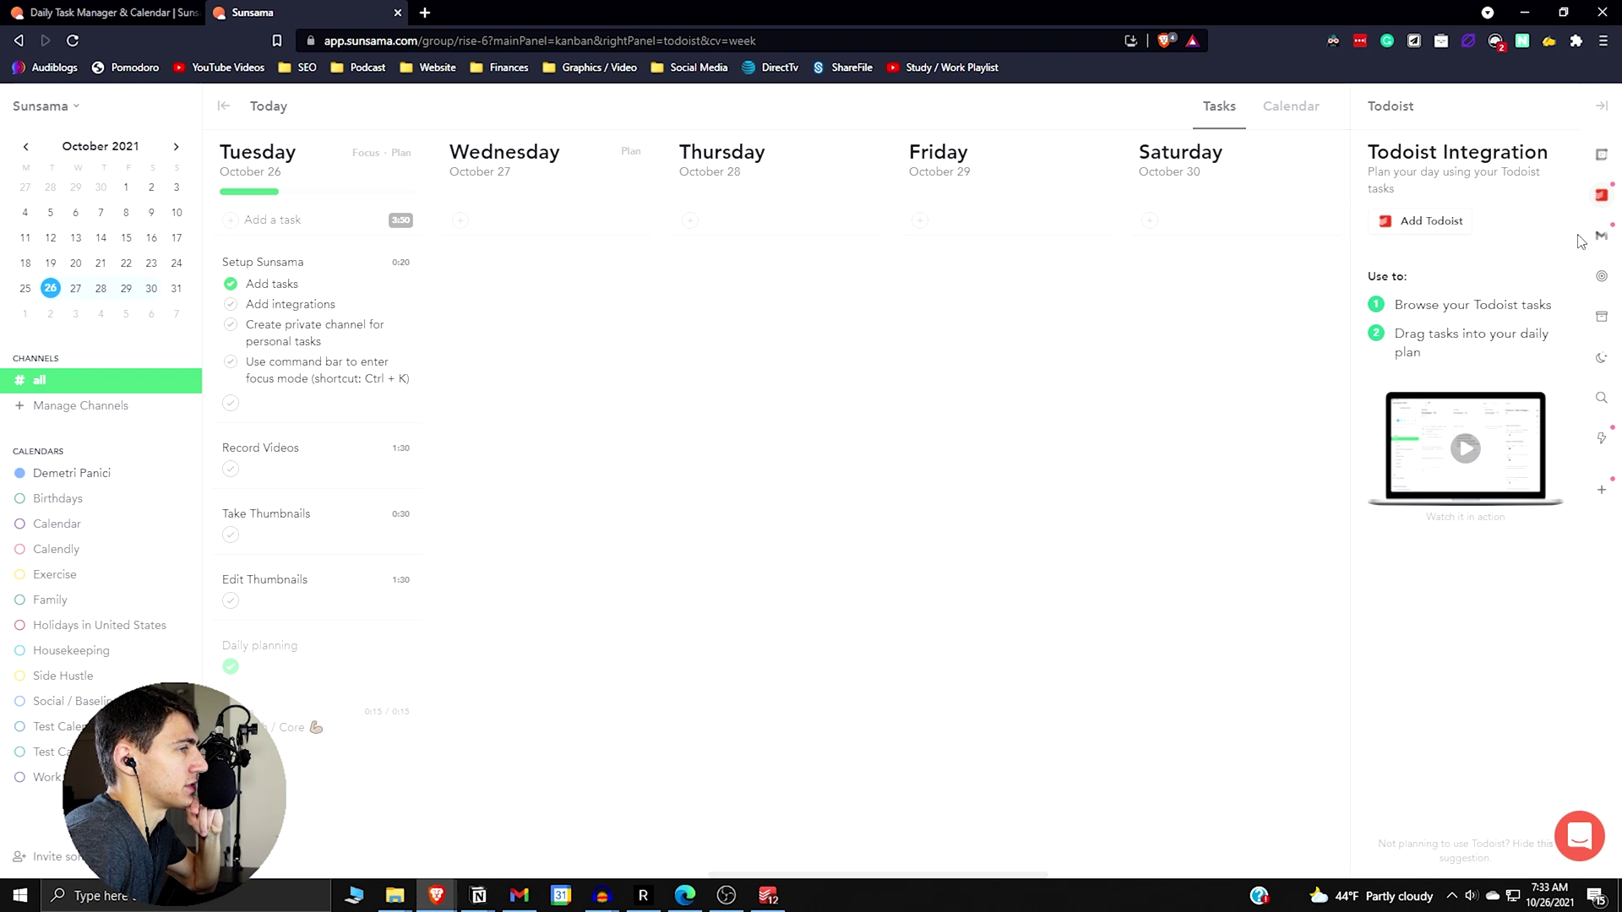
left_click(1428, 222)
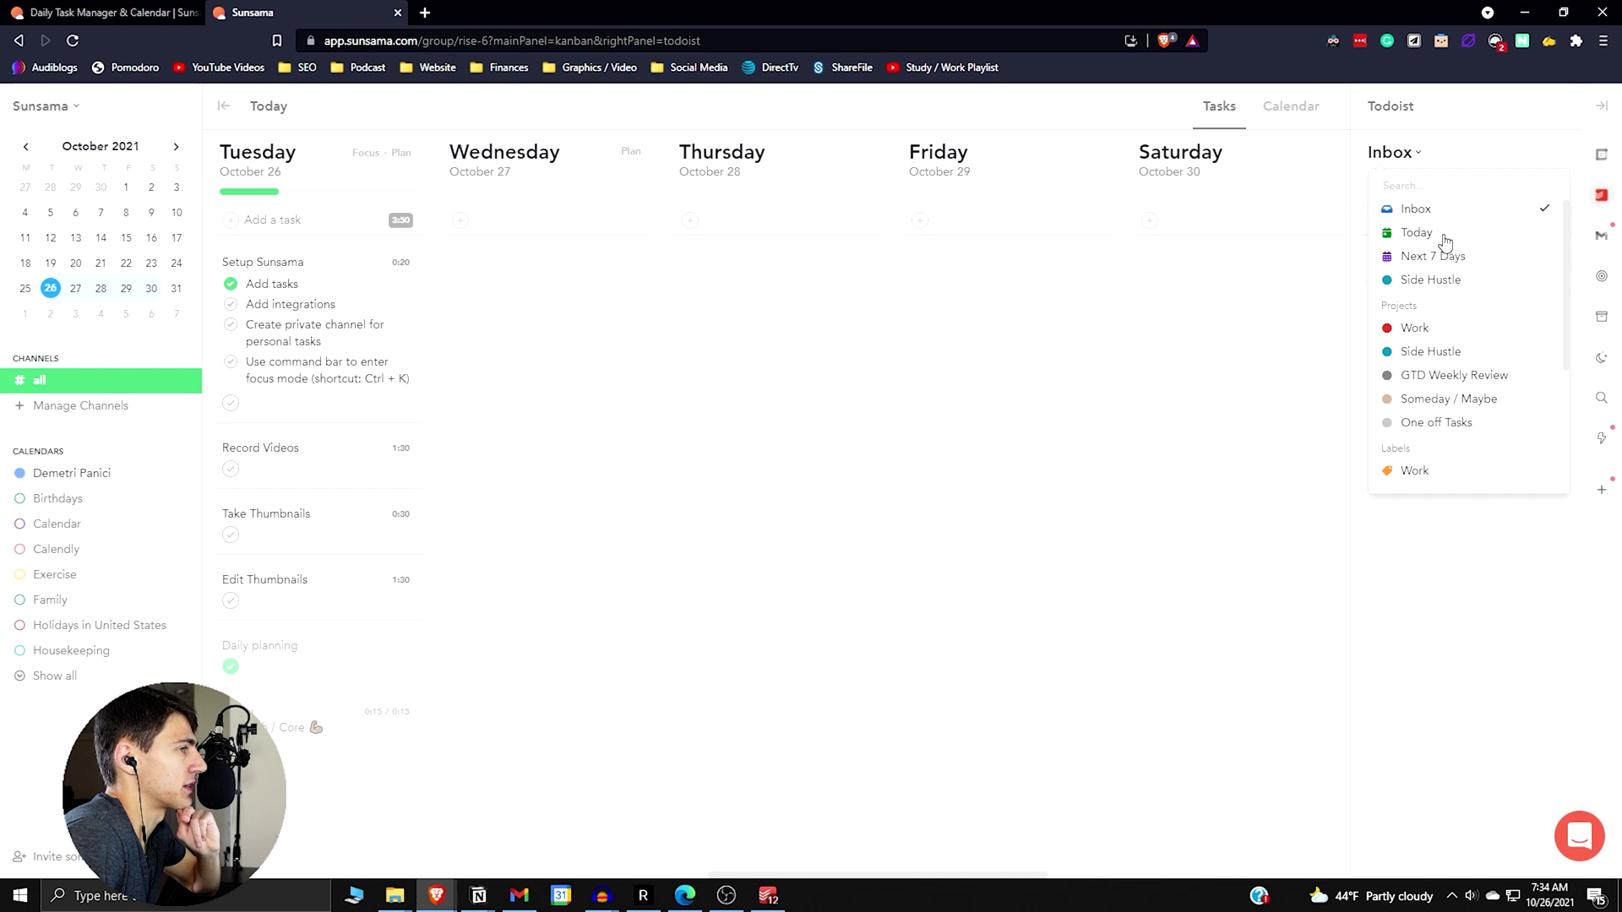
left_click(1446, 225)
Drag the Todoist task Record a video onto Tuesday's list
scroll(1481, 325, "down", 1)
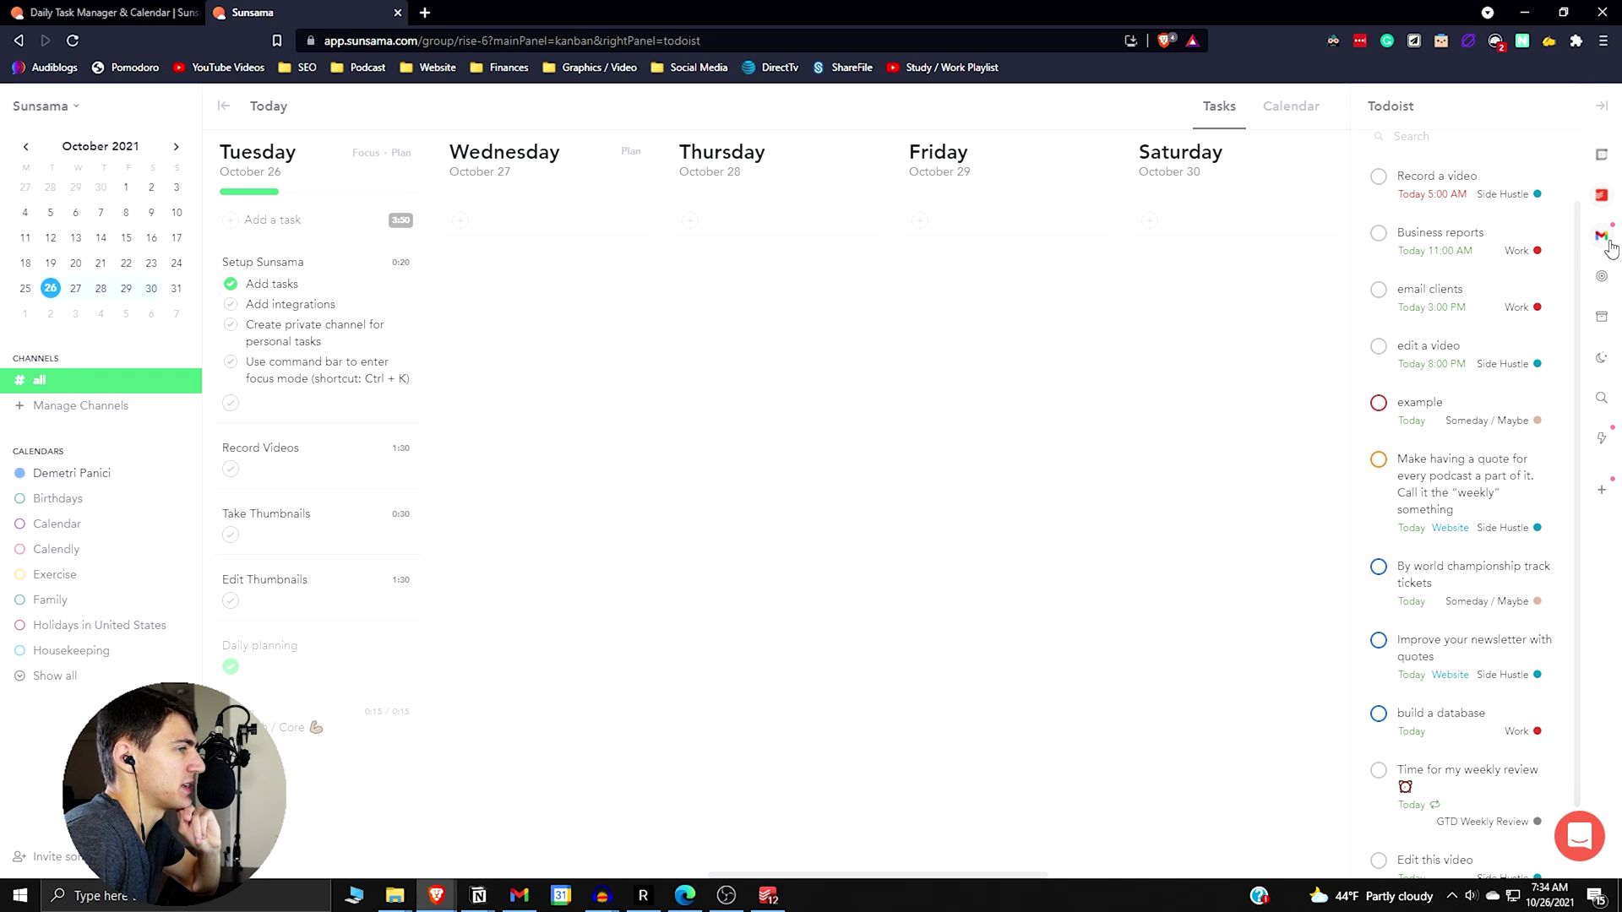
scroll(1524, 322, "down", 1)
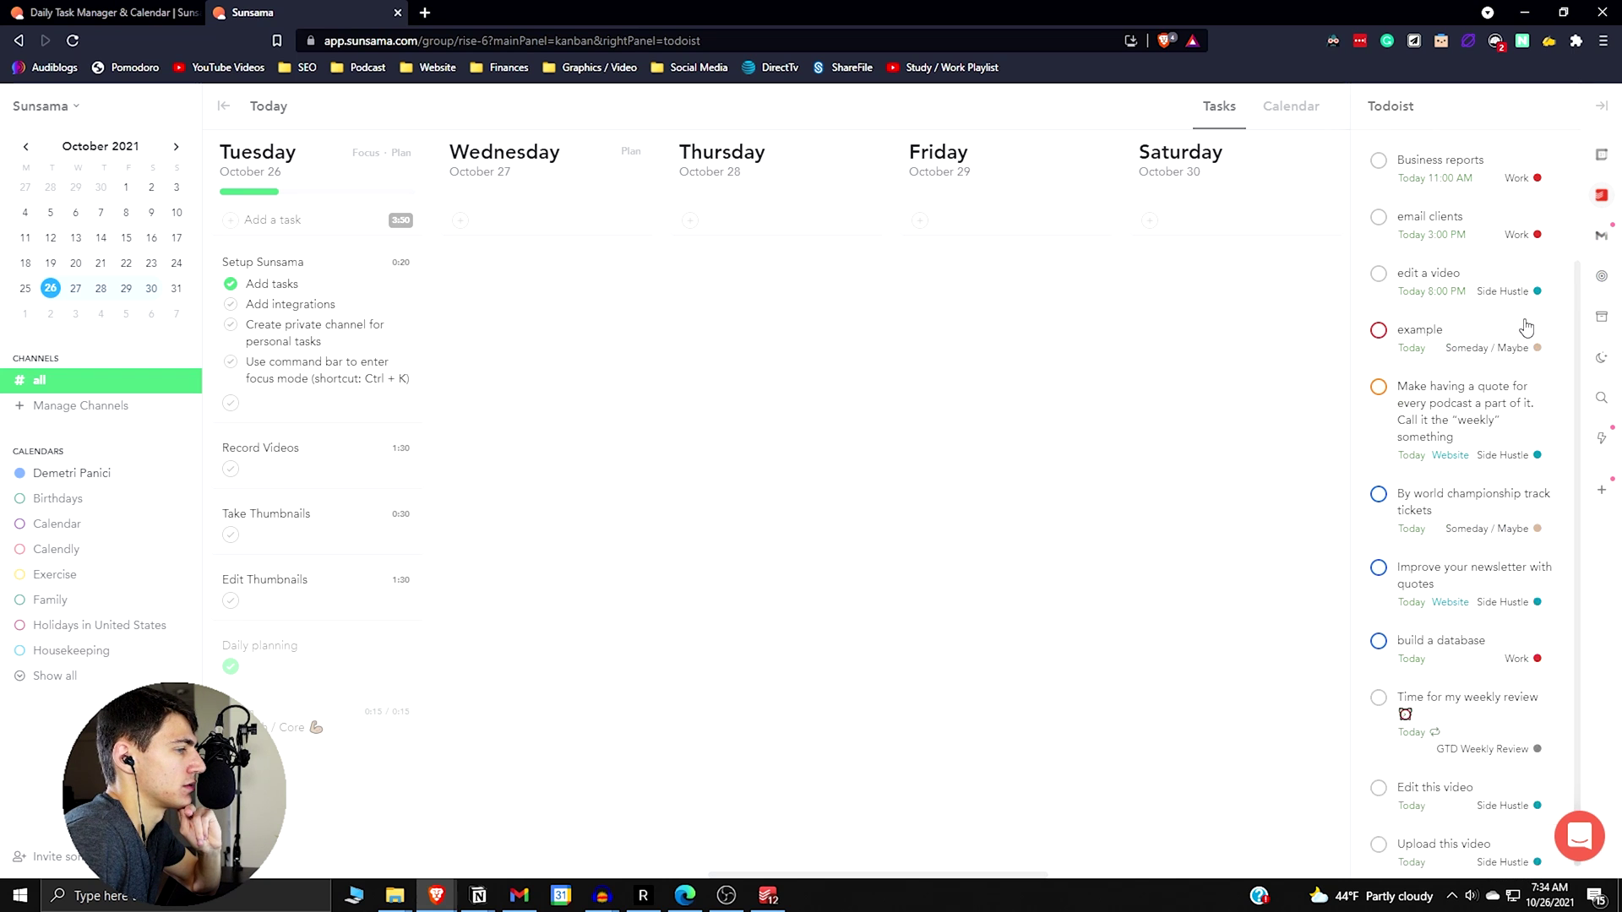
scroll(1510, 424, "up", 2)
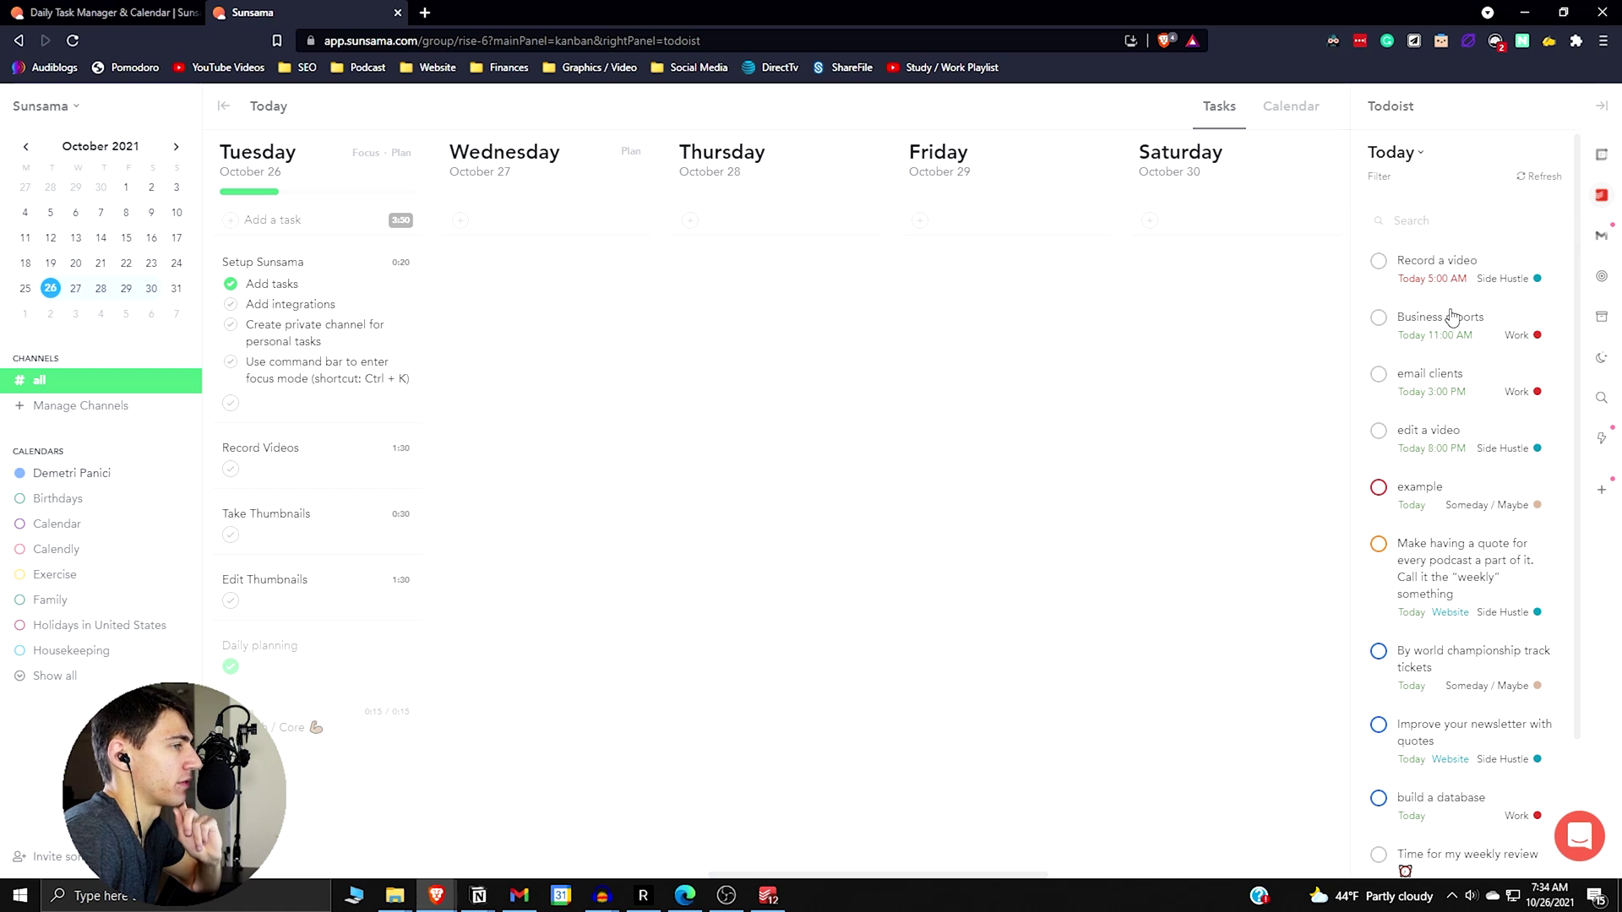
scroll(1502, 530, "down", 1)
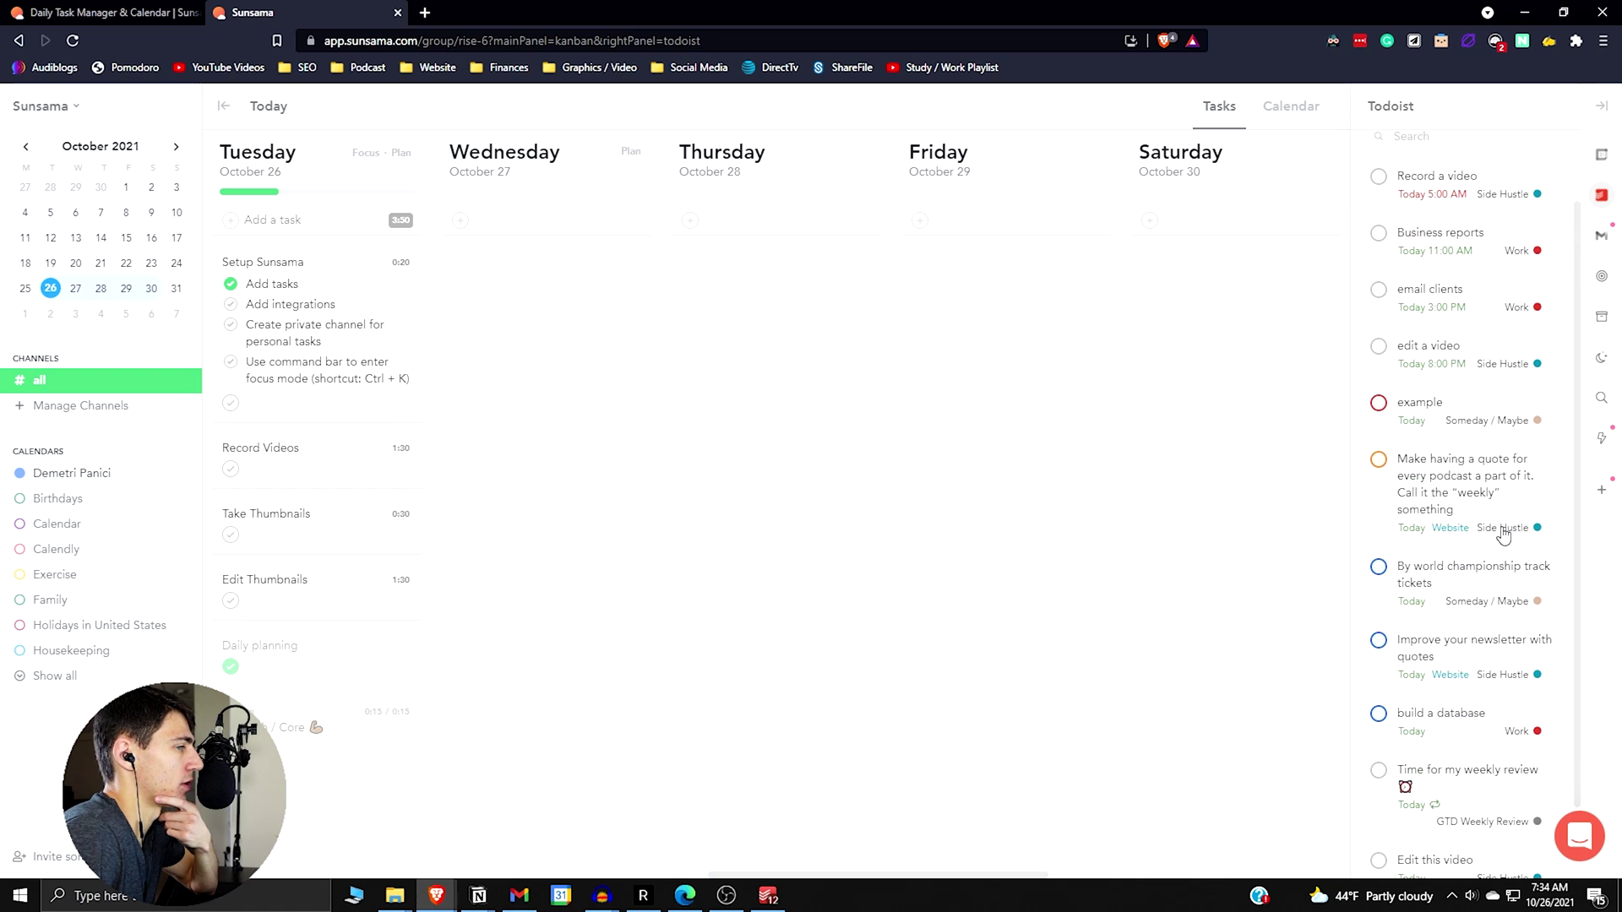
scroll(1503, 526, "up", 1)
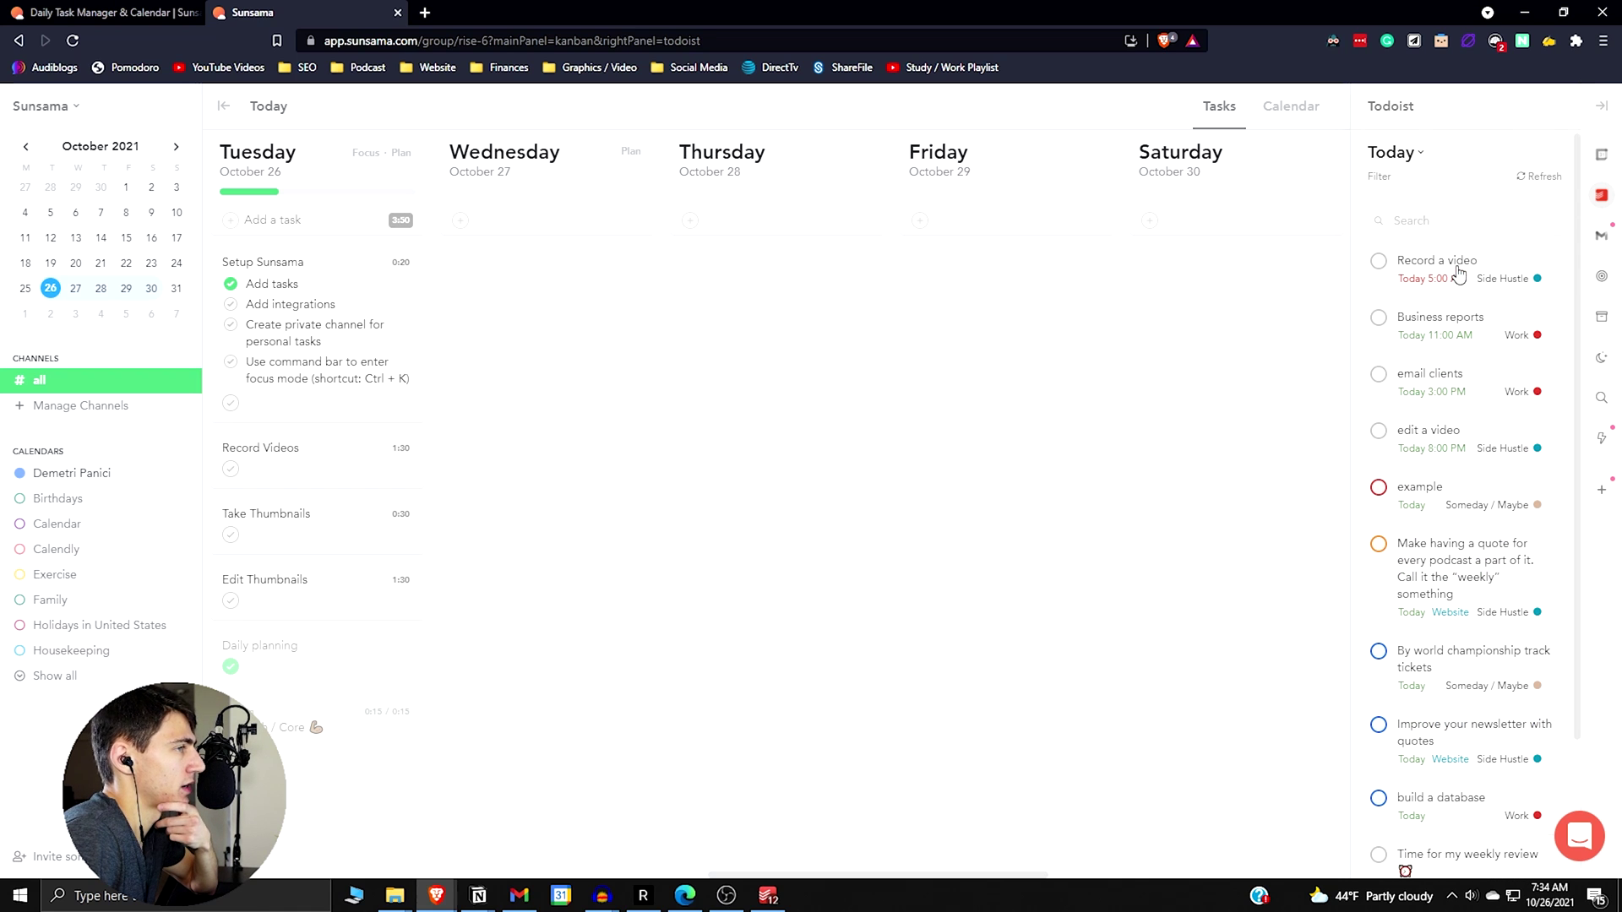
left_click_drag(1458, 272, 316, 348)
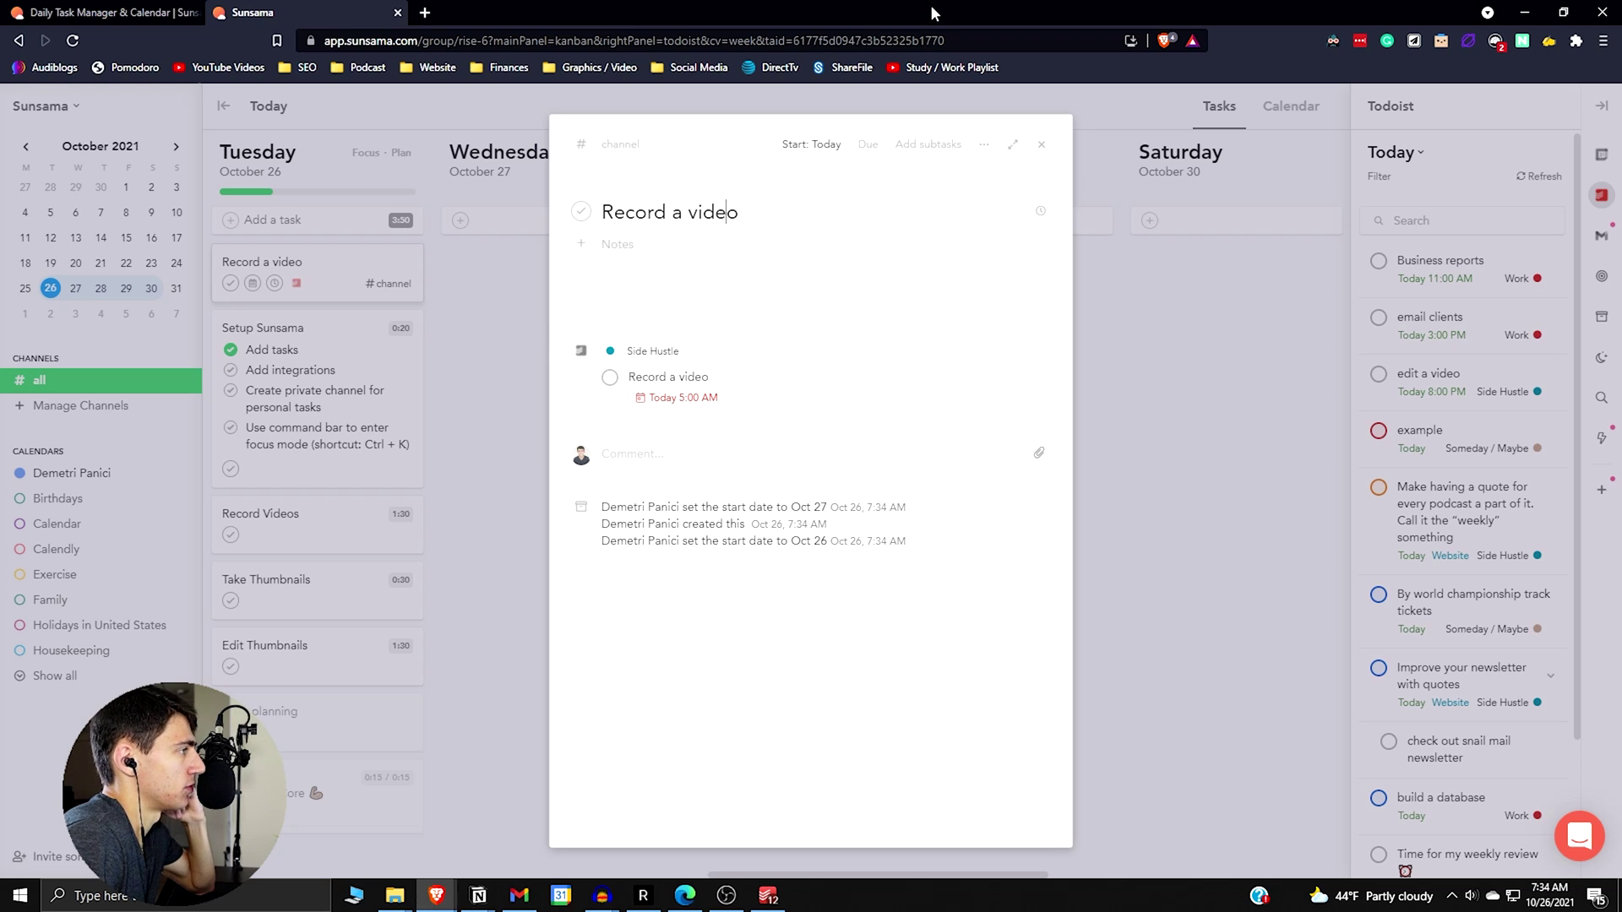
Close Record a video's details, try moving the card, and show Todoist's Next 7 Days tasks
left_click(306, 276)
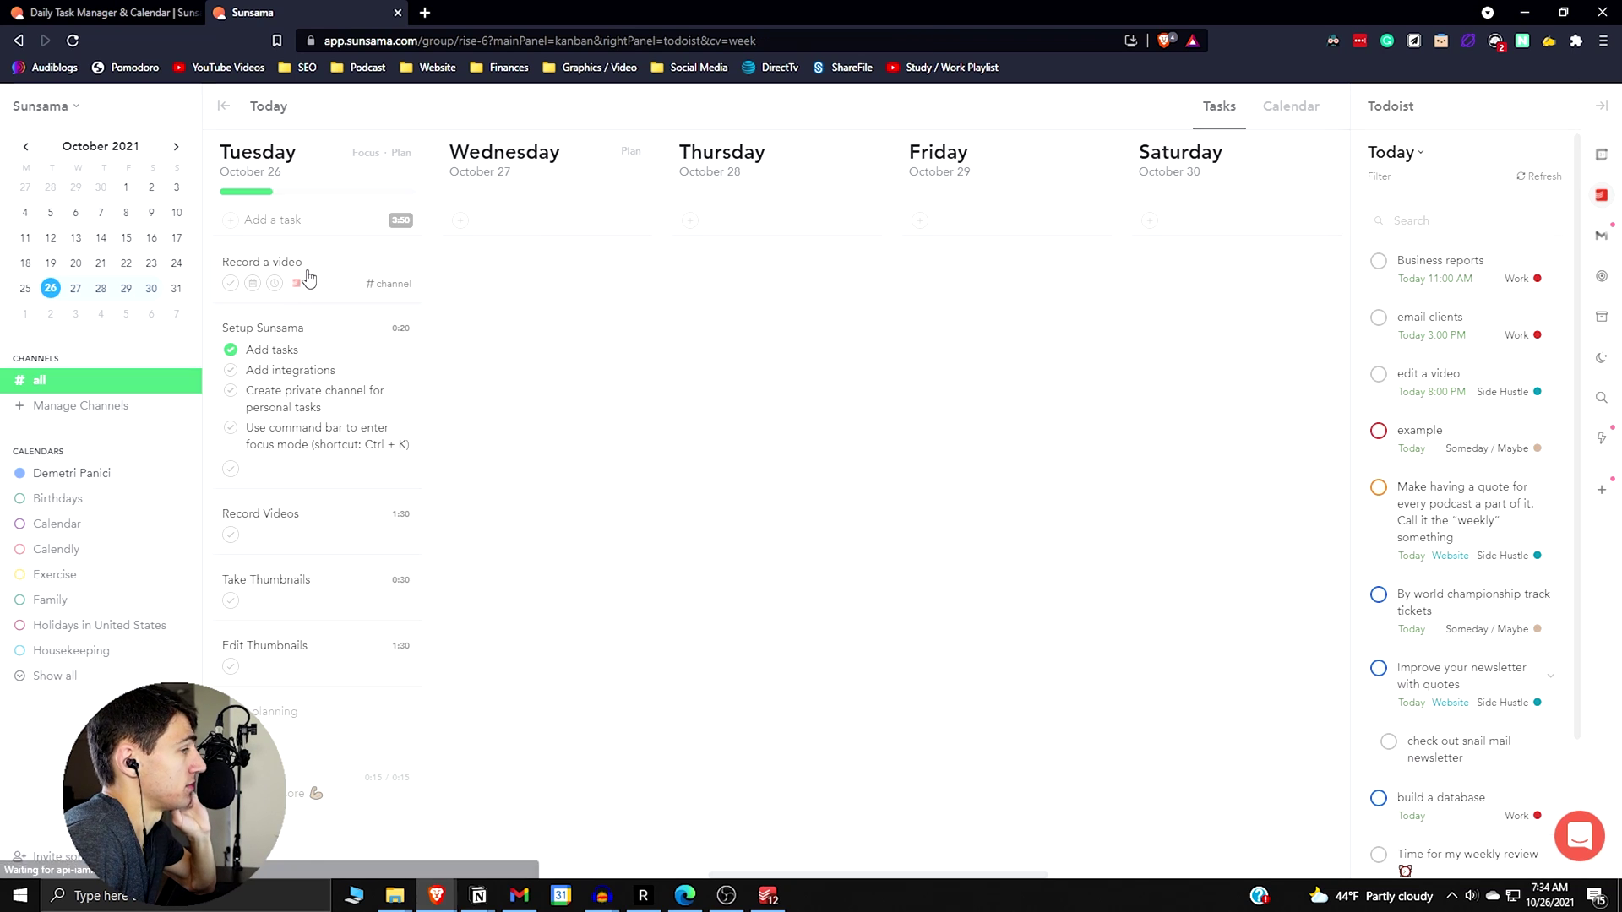
left_click_drag(318, 267, 931, 348)
left_click(1394, 152)
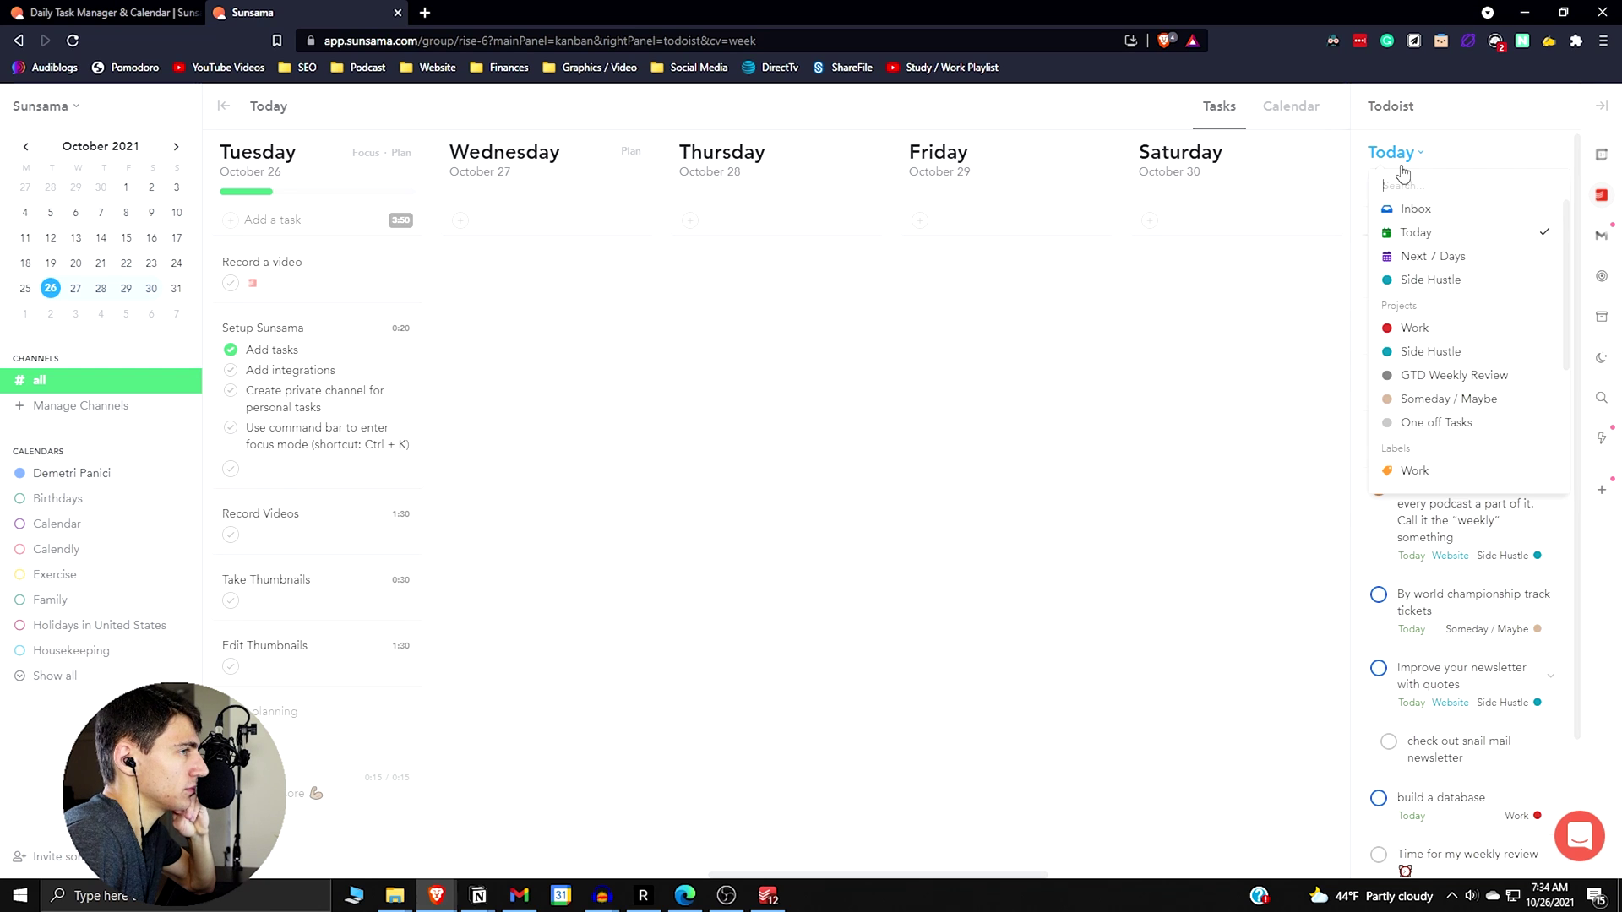
left_click(1407, 252)
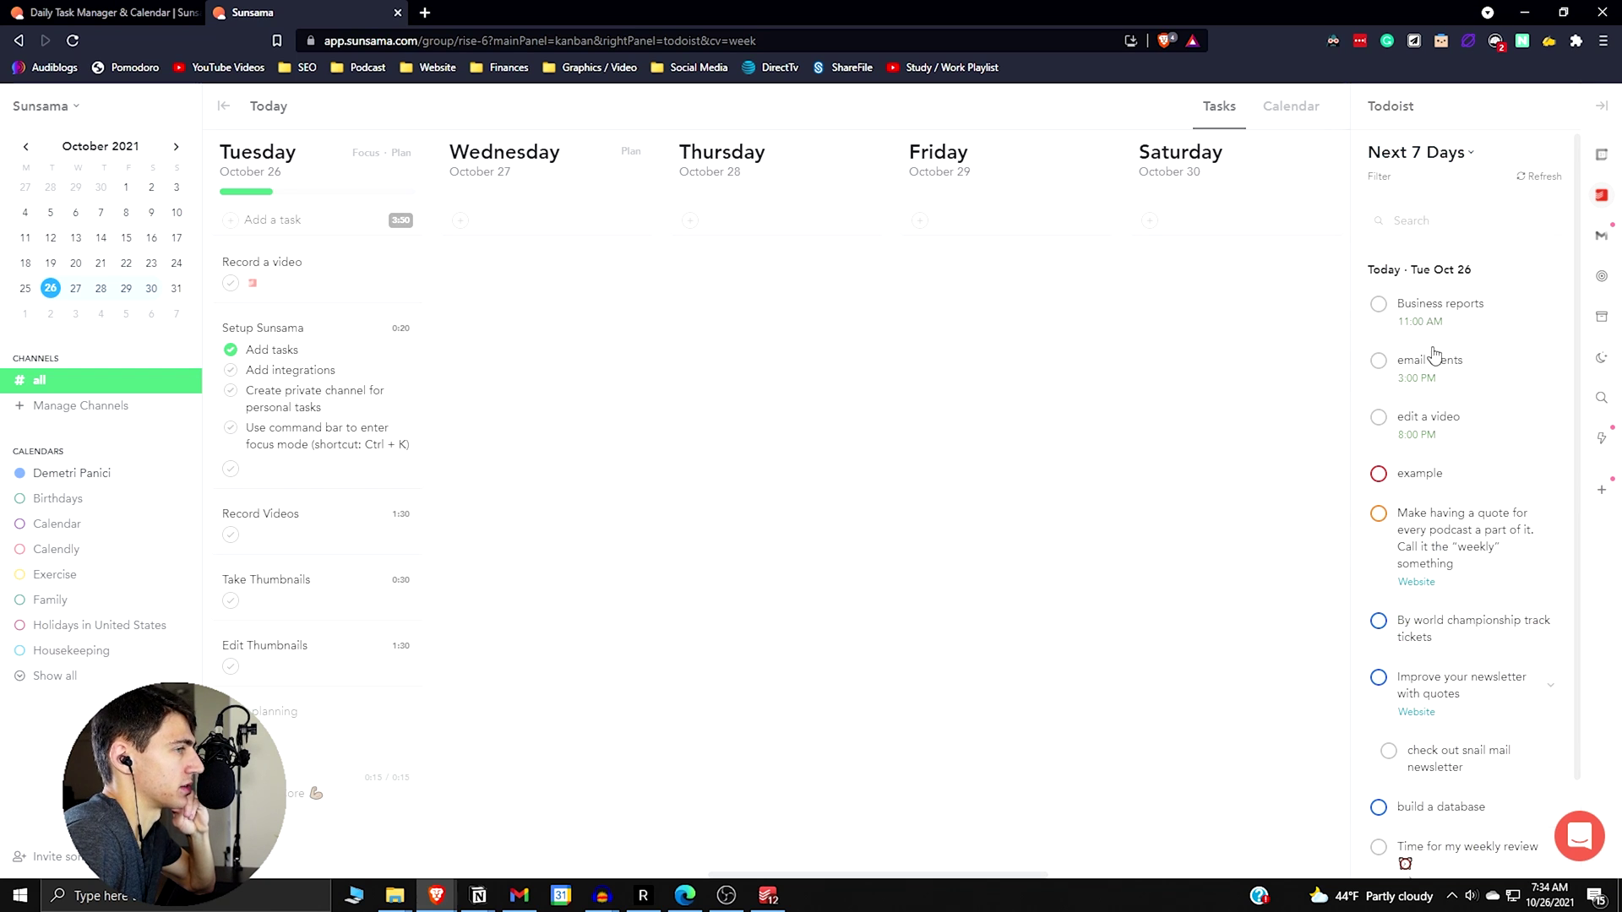
Switch the Todoist panel to the Work project, then to the empty Inbox
left_click(1413, 153)
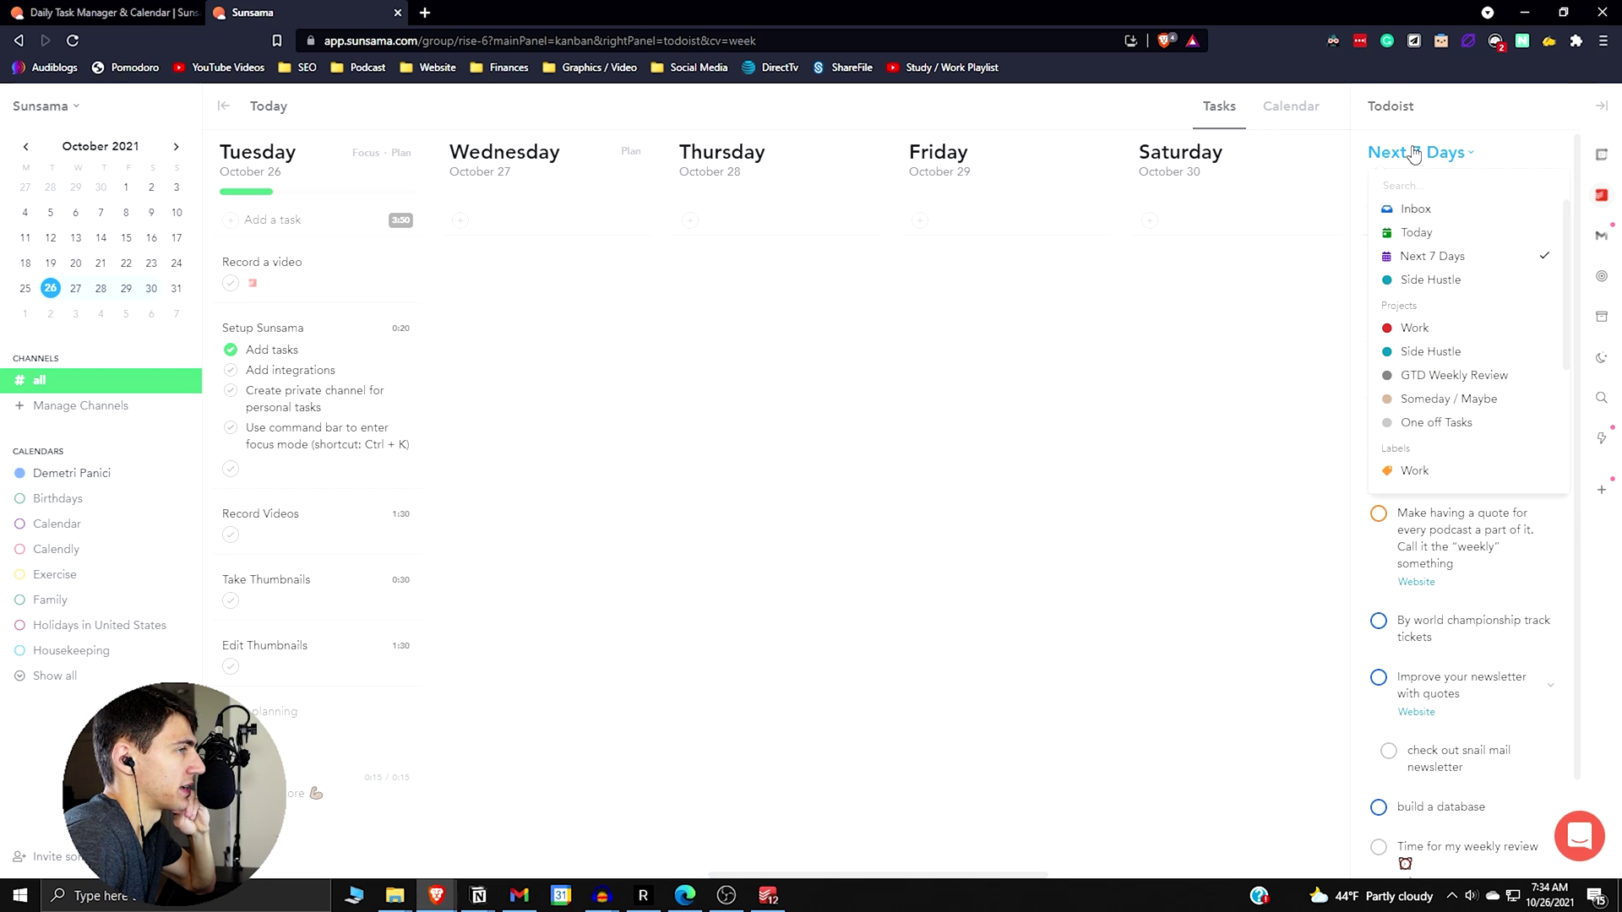
left_click(1431, 329)
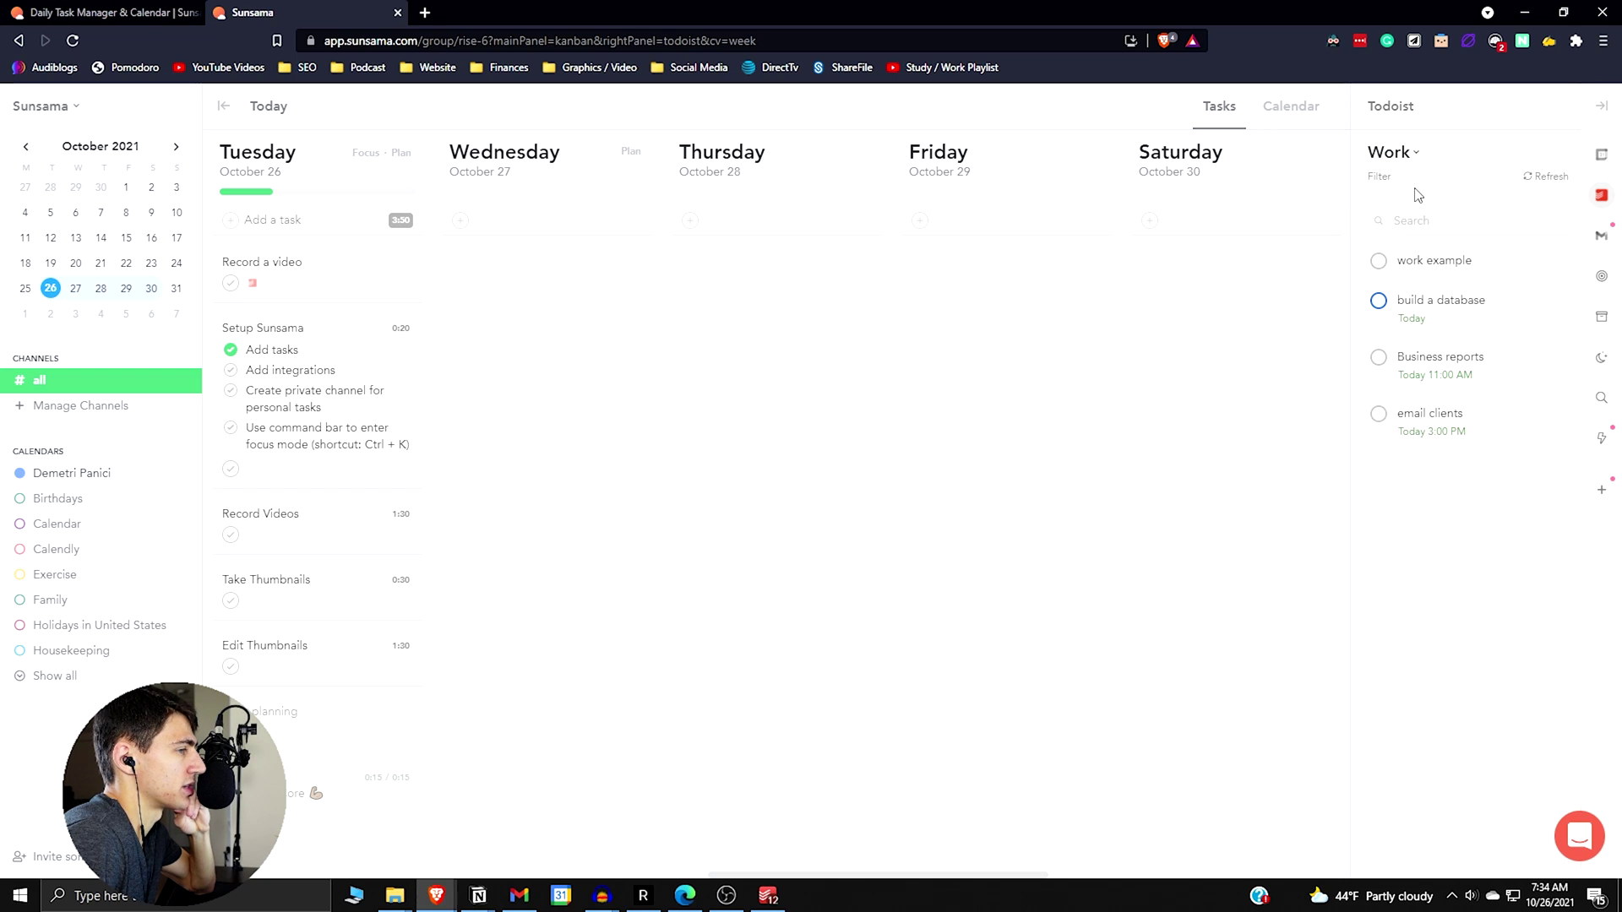
left_click(1411, 155)
scroll(1428, 429, "down", 3)
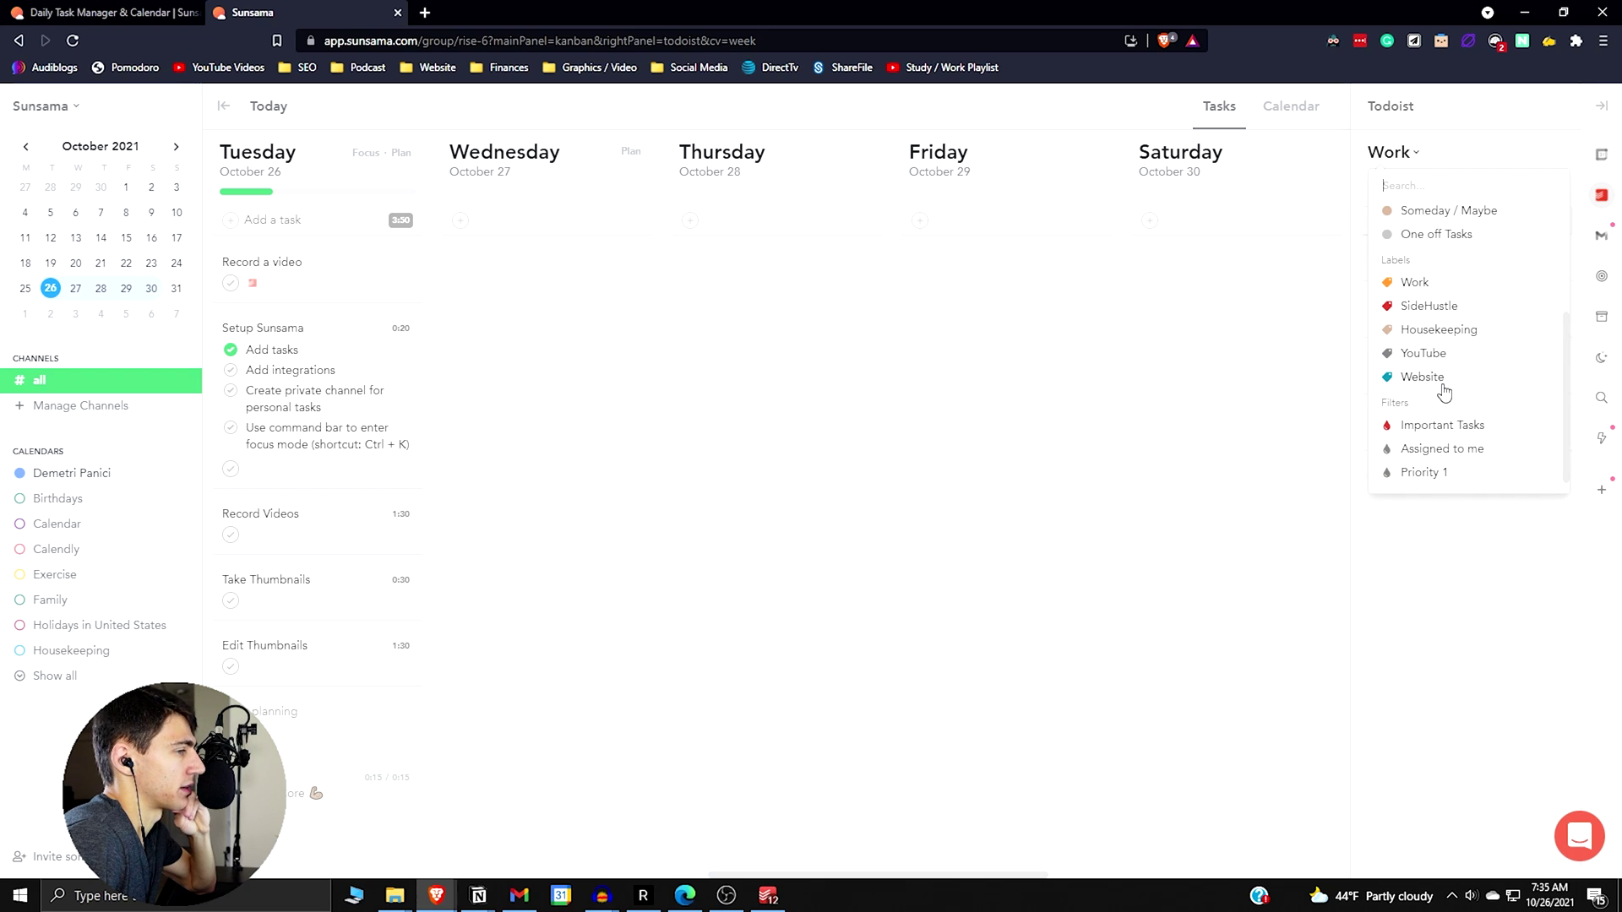
scroll(1443, 391, "up", 5)
left_click(1445, 207)
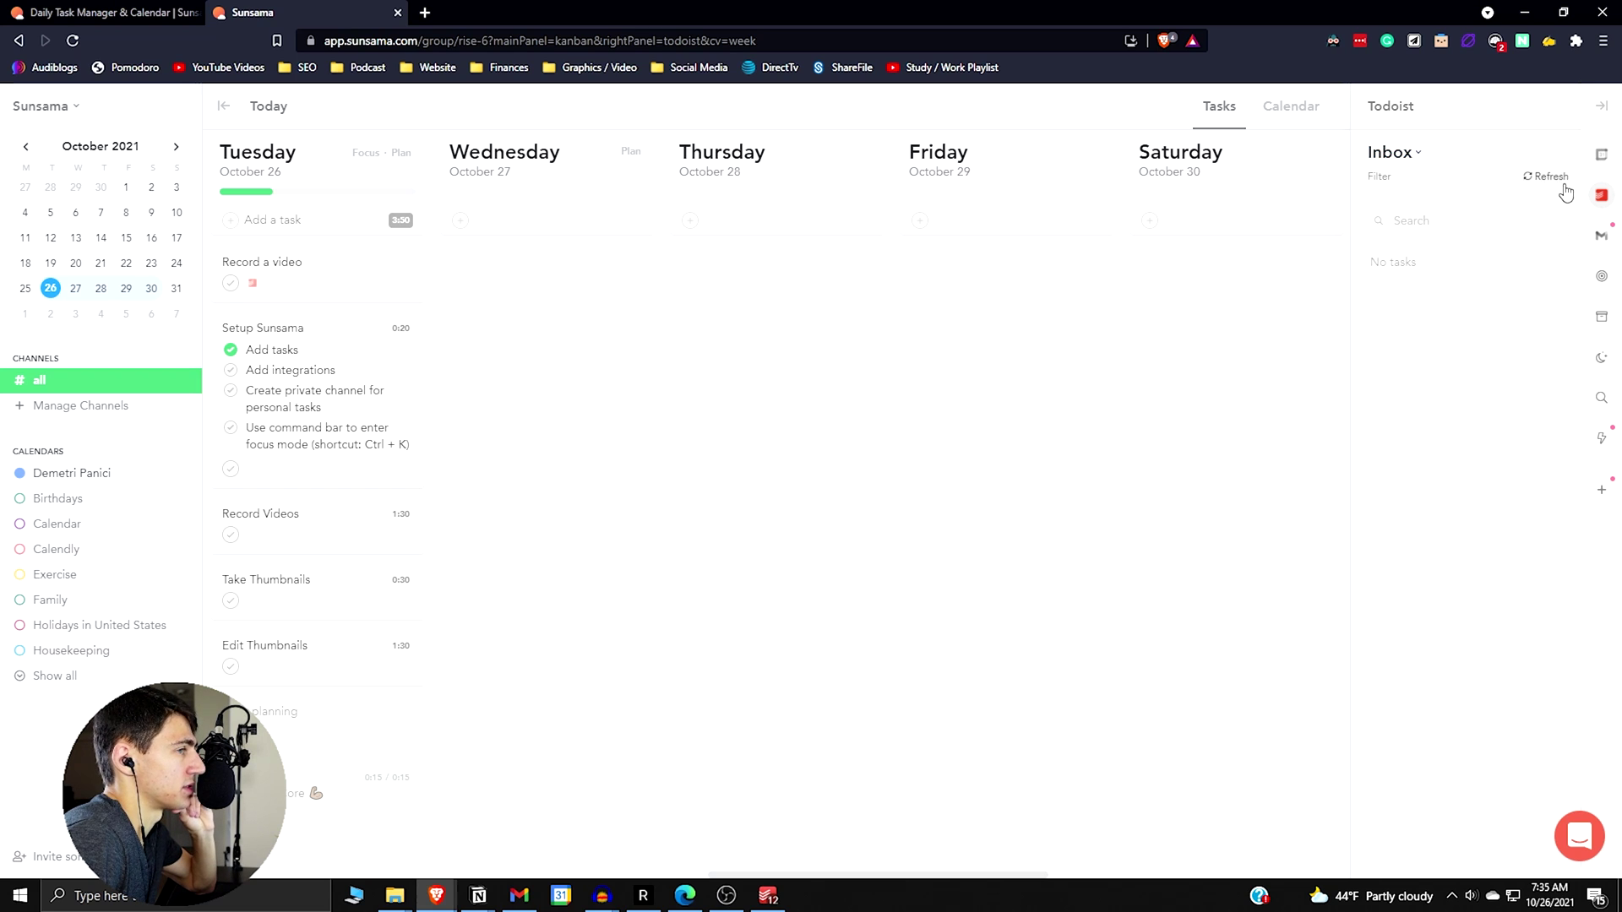
Connect Gmail with Inbox for important emails and Mark as read for finished ones
left_click(1601, 236)
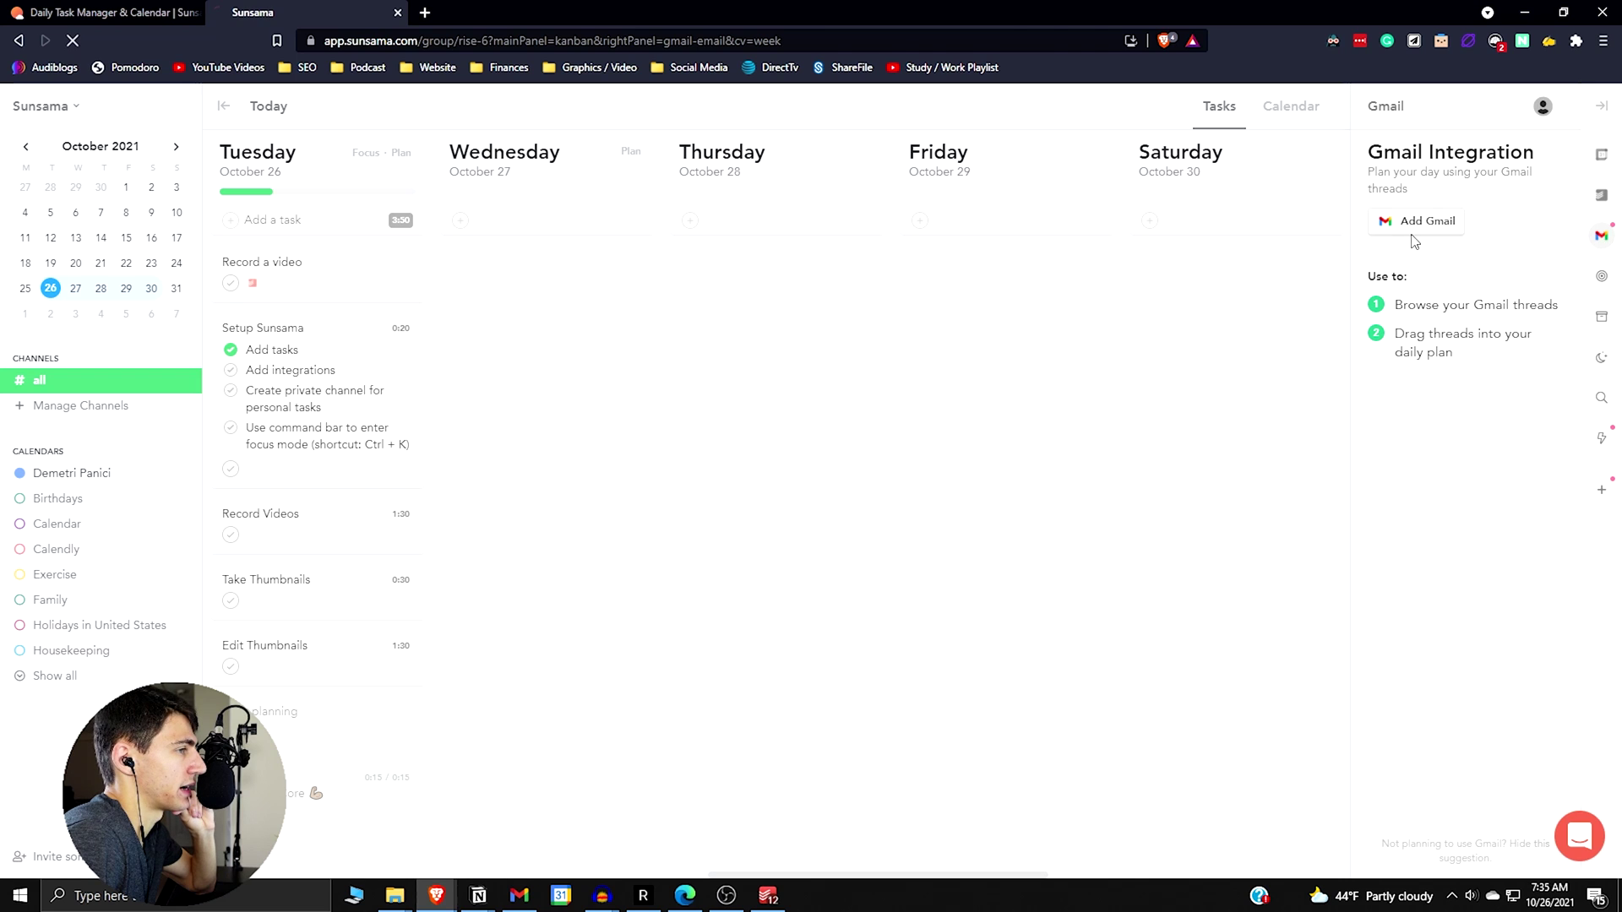
left_click(828, 396)
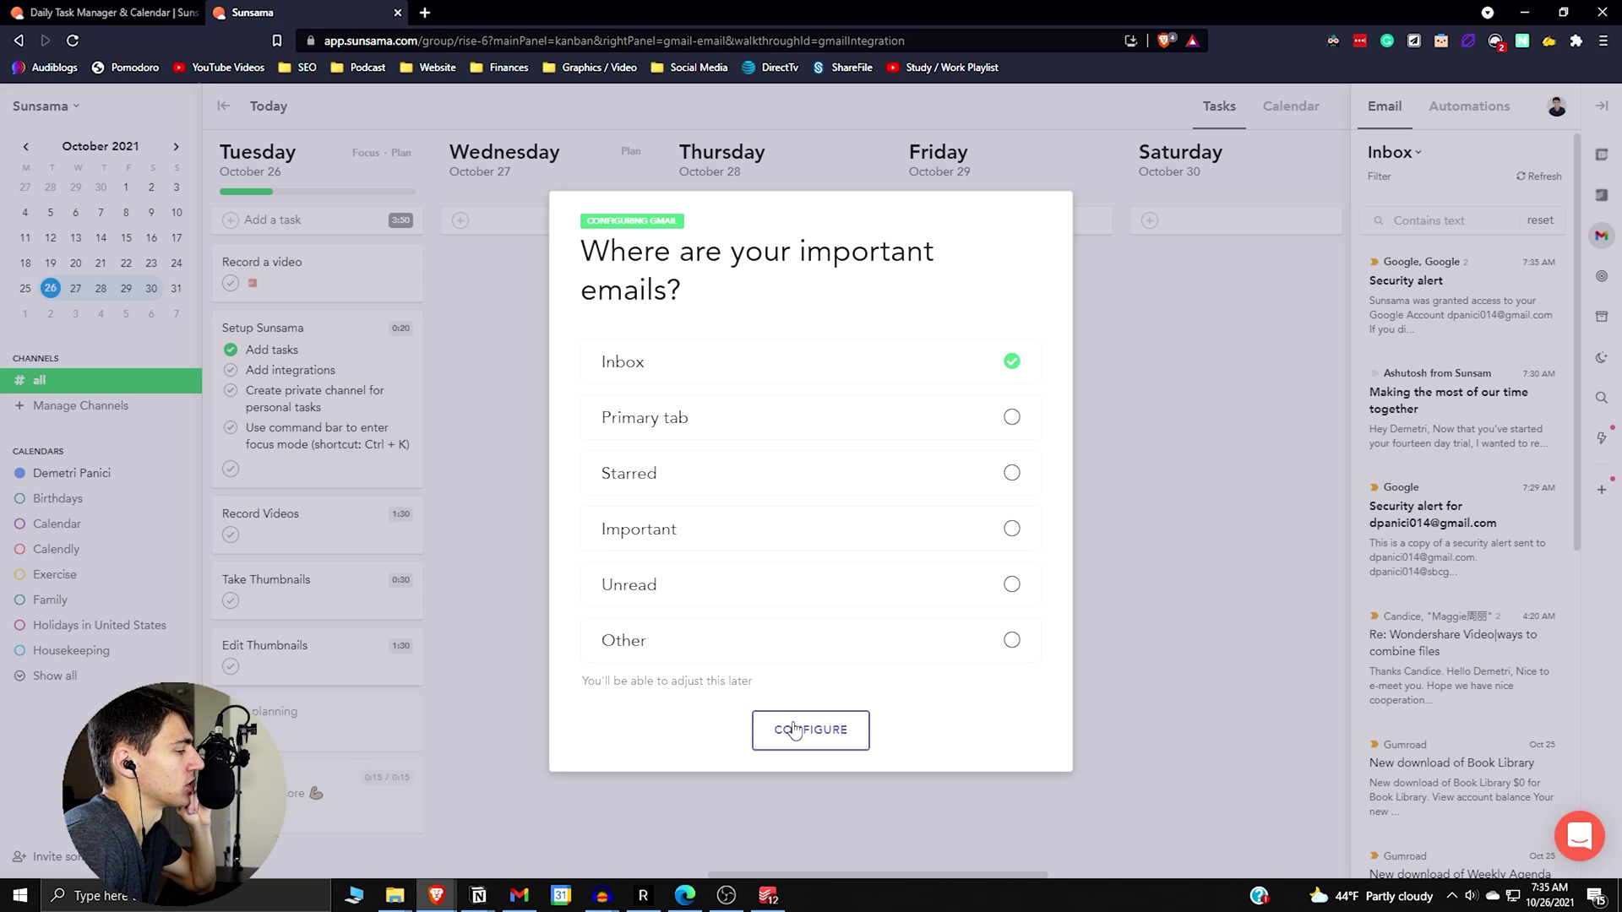
left_click(794, 729)
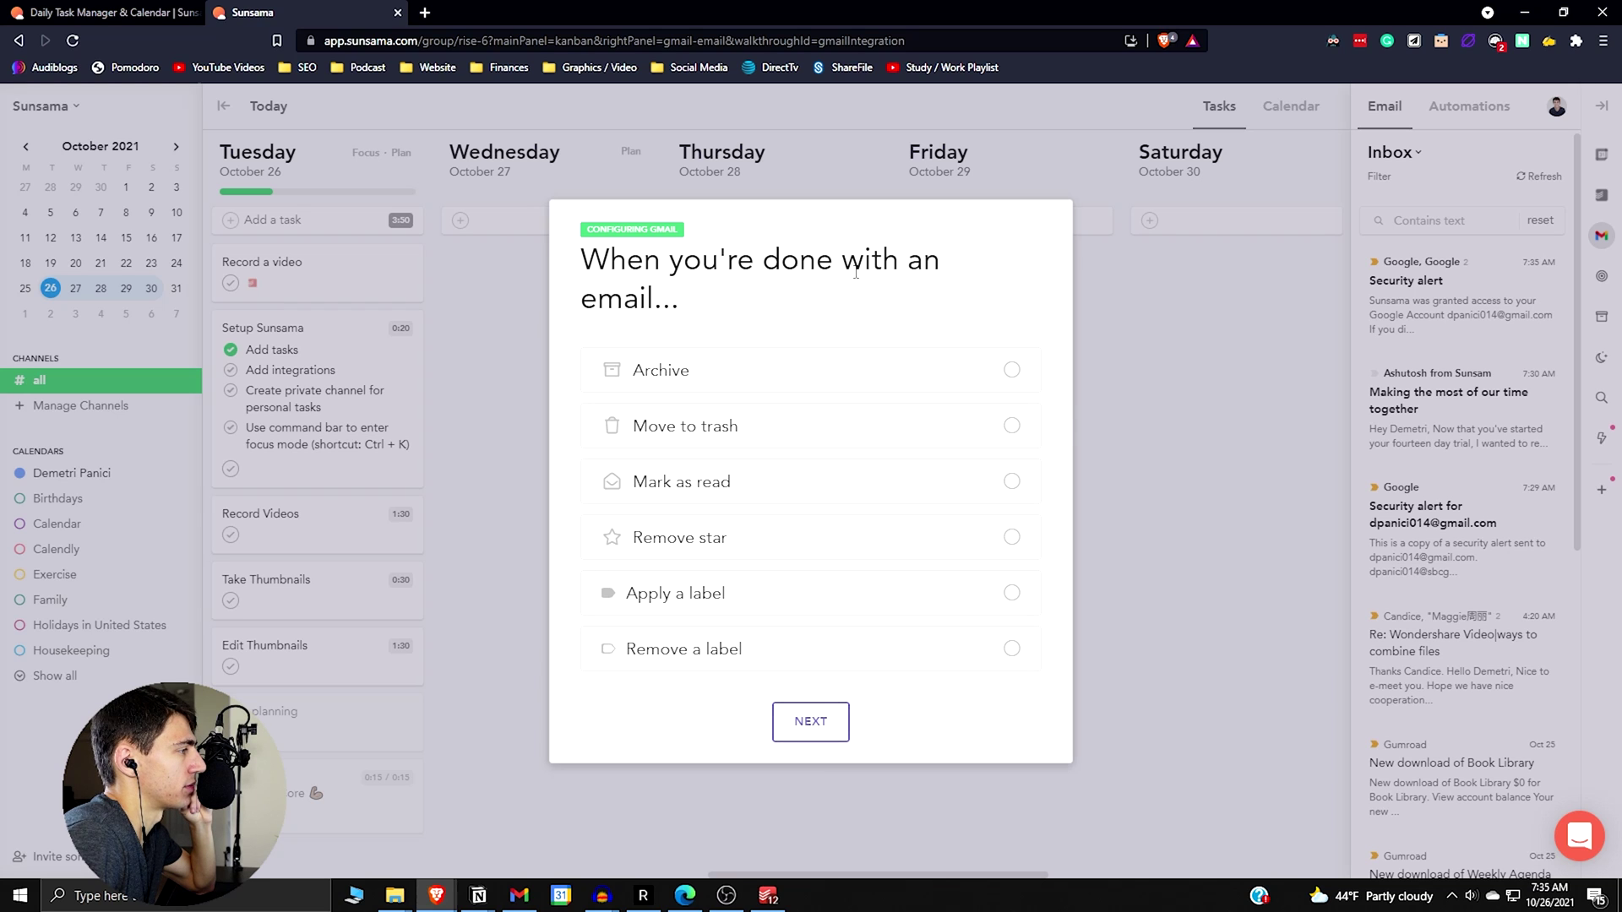
left_click(690, 480)
left_click(790, 726)
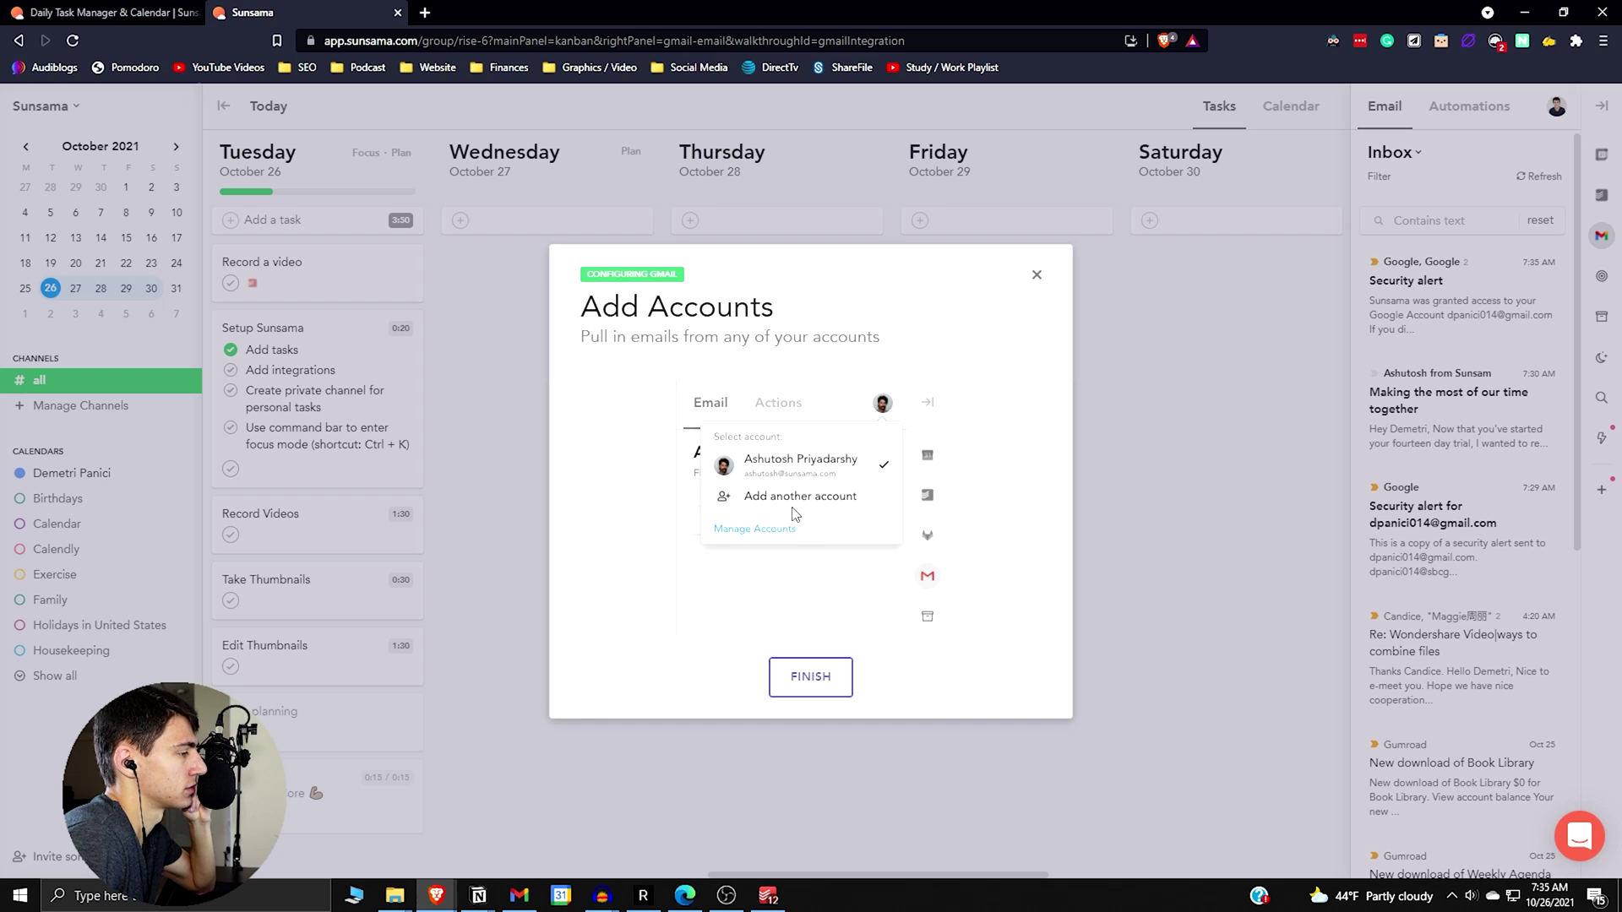
left_click(811, 678)
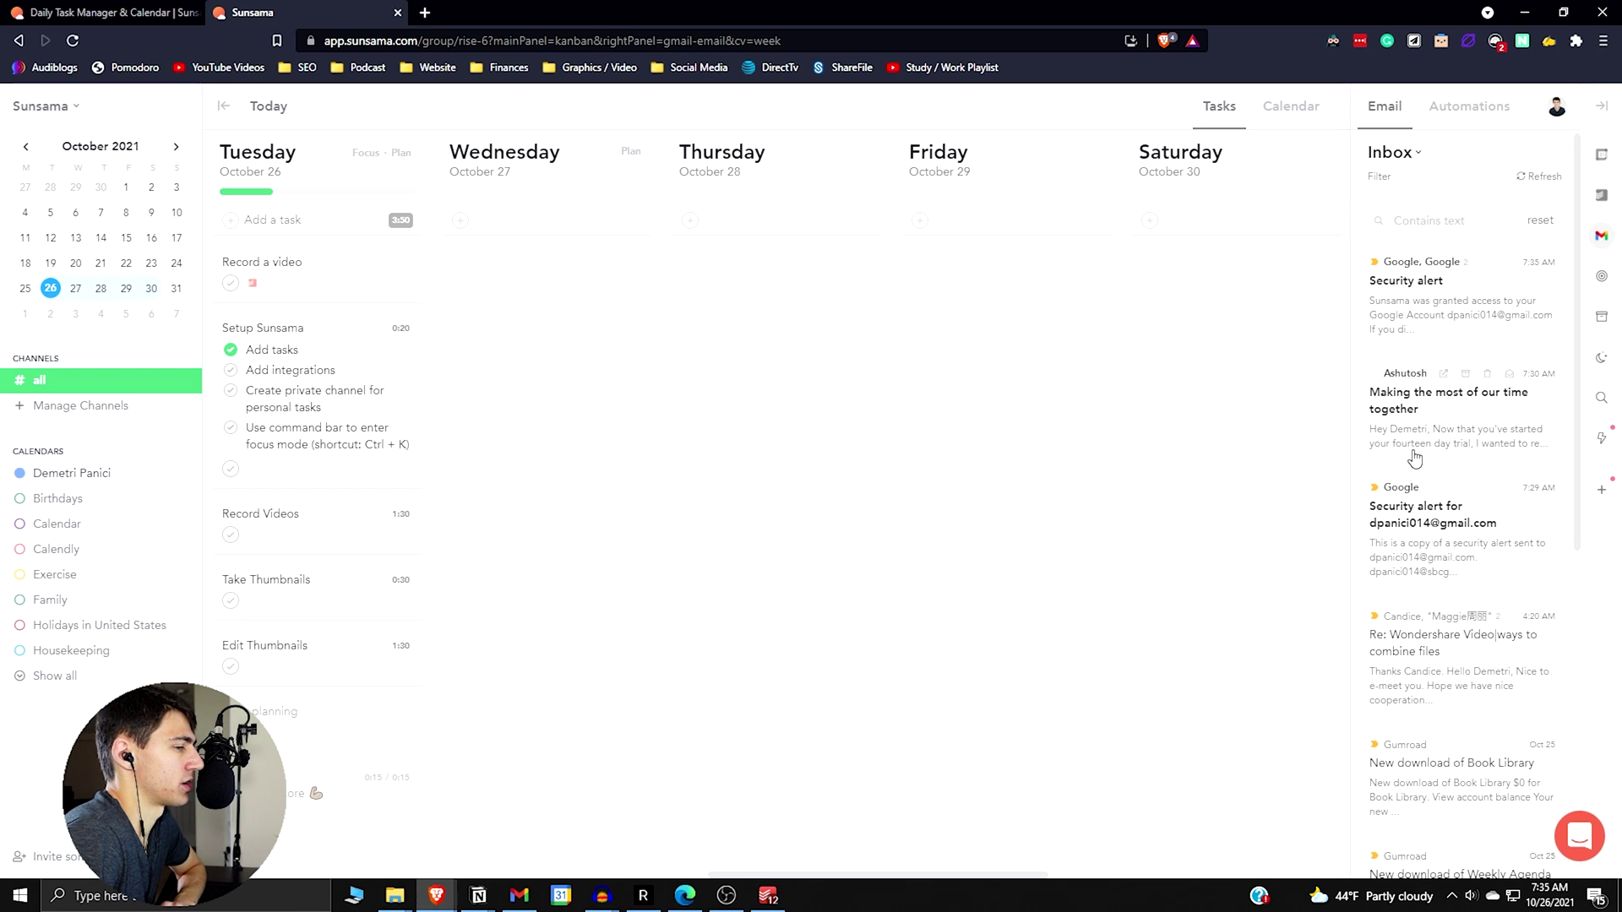
mouse_move(1419, 291)
left_mouse_down()
mouse_move(869, 325)
mouse_move(757, 274)
mouse_move(1445, 287)
left_mouse_up()
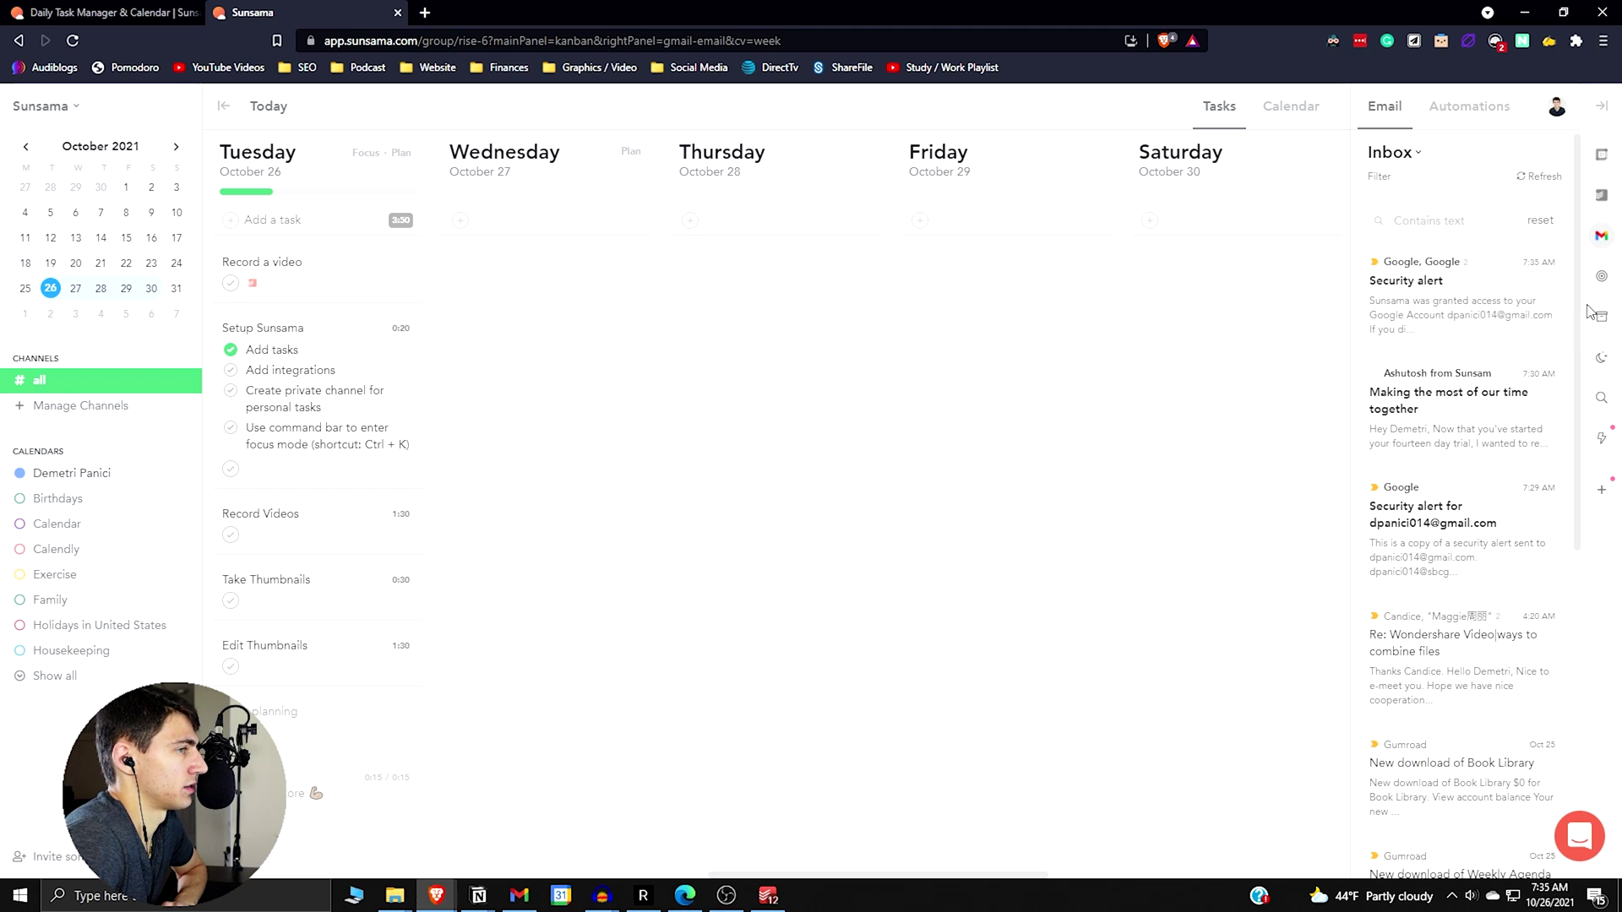
Filter the Gmail panel to show only Starred emails, unchecking the Inbox label
left_click(1600, 279)
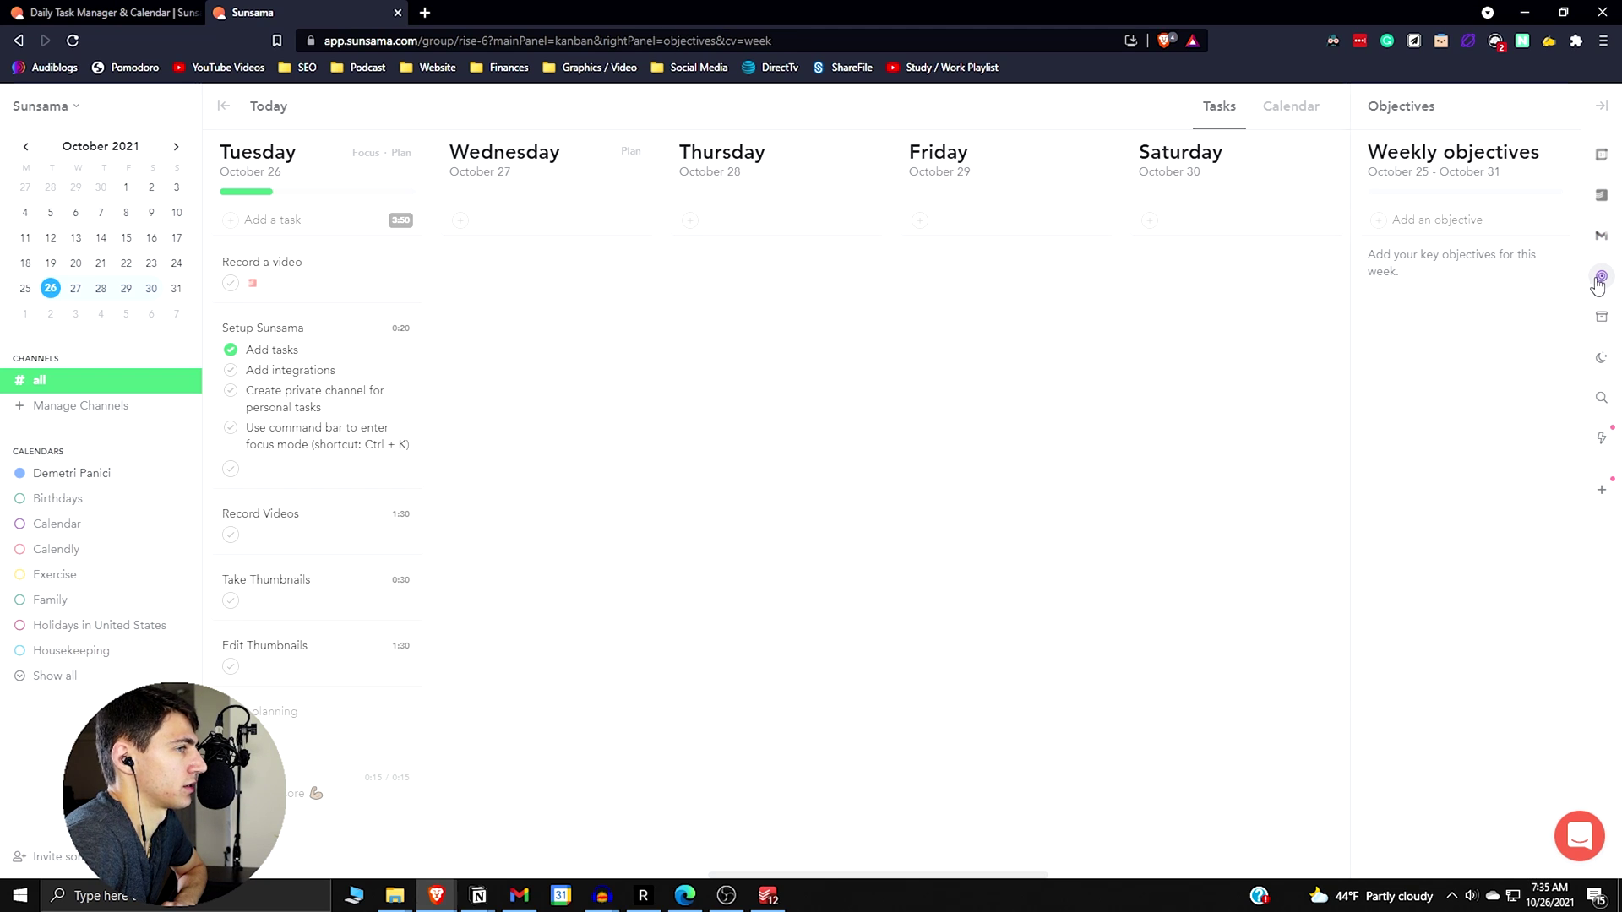
left_click(1601, 236)
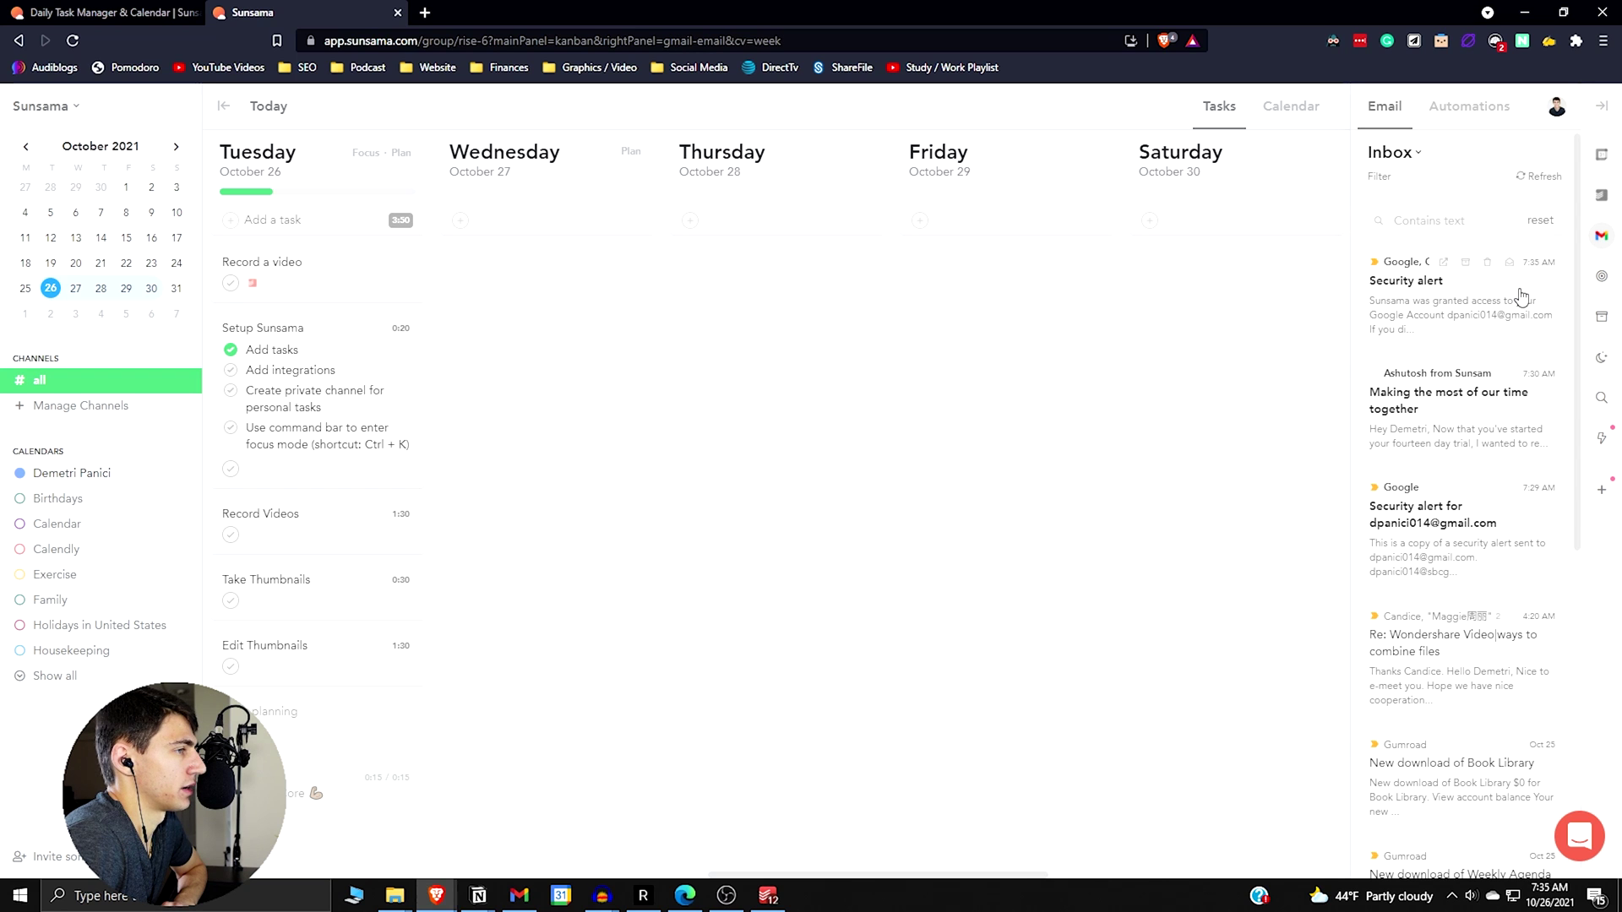
scroll(1513, 310, "down", 10)
scroll(1513, 311, "down", 1)
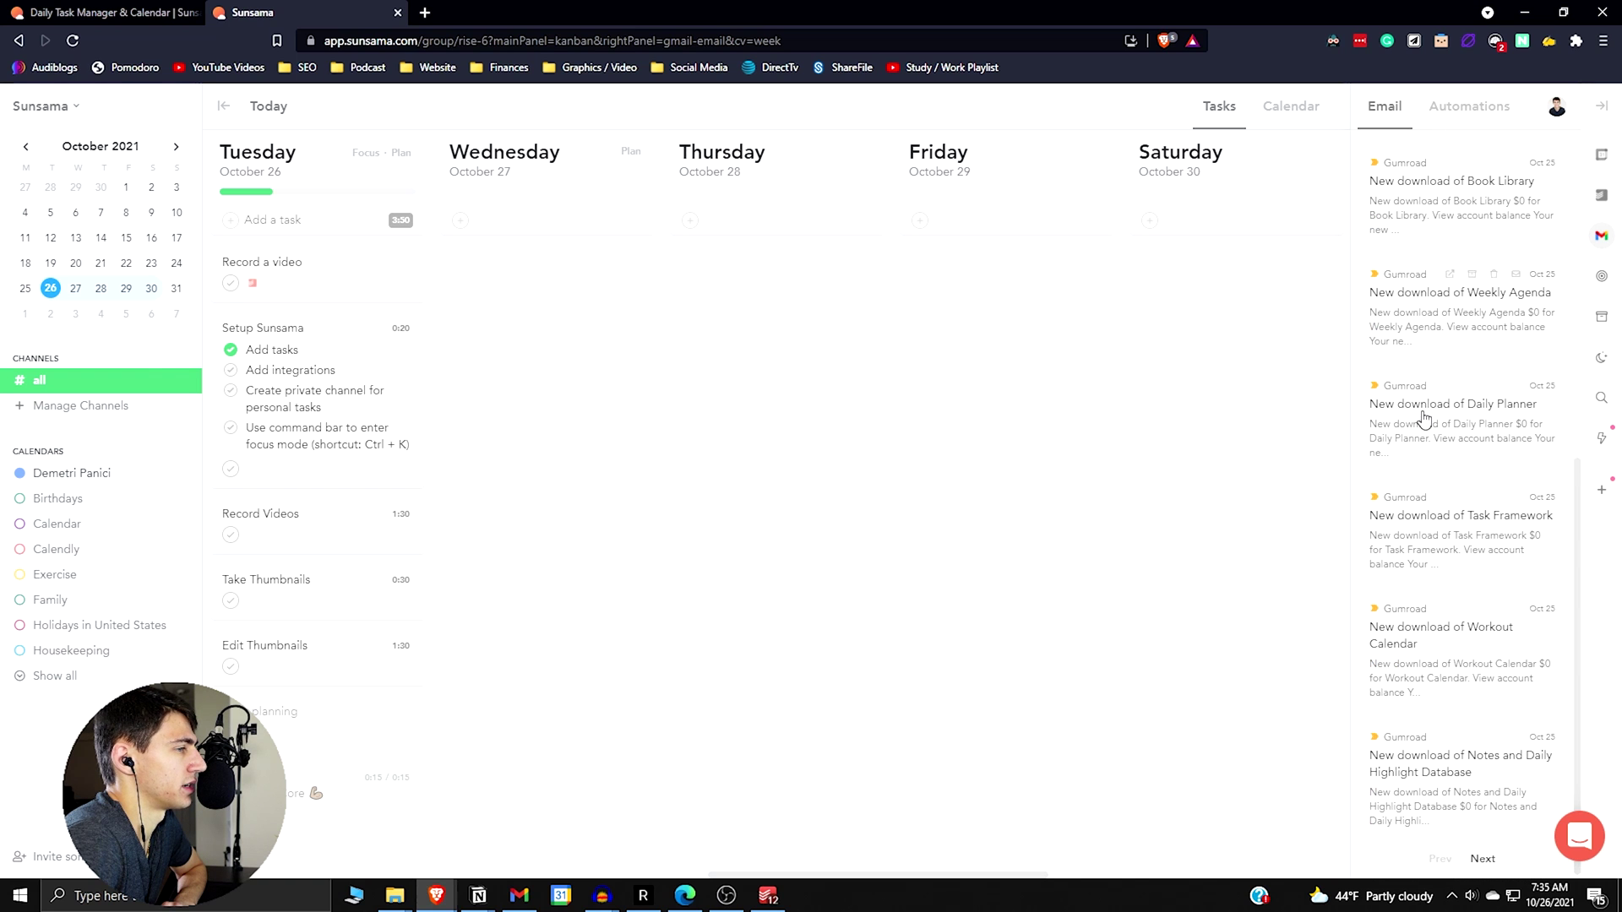
left_click(1392, 152)
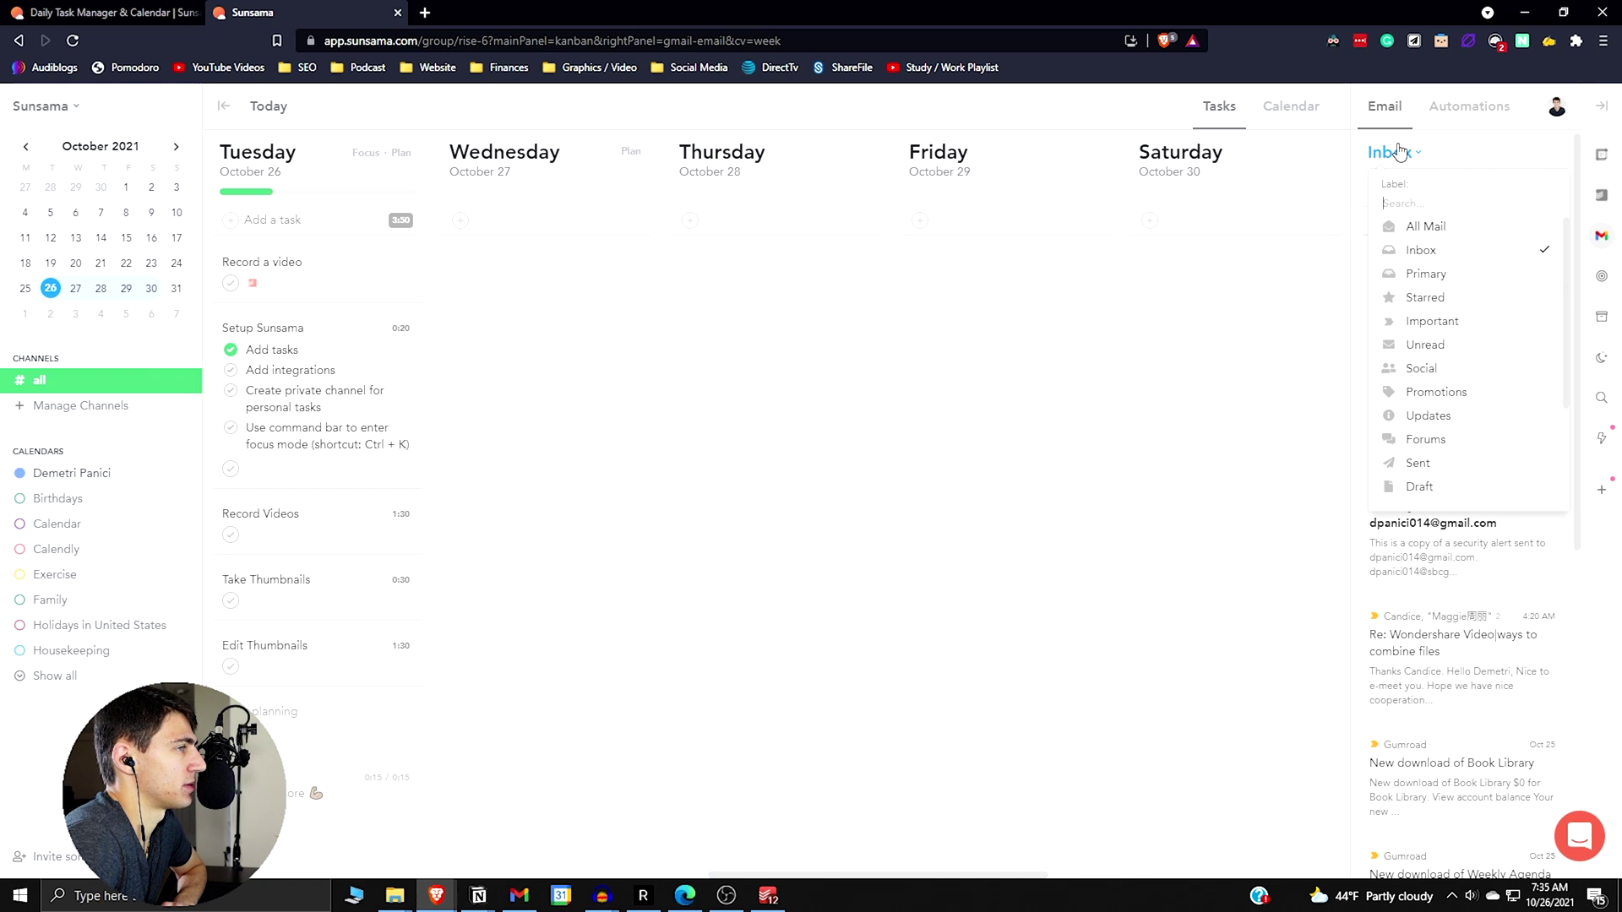
left_click(1427, 303)
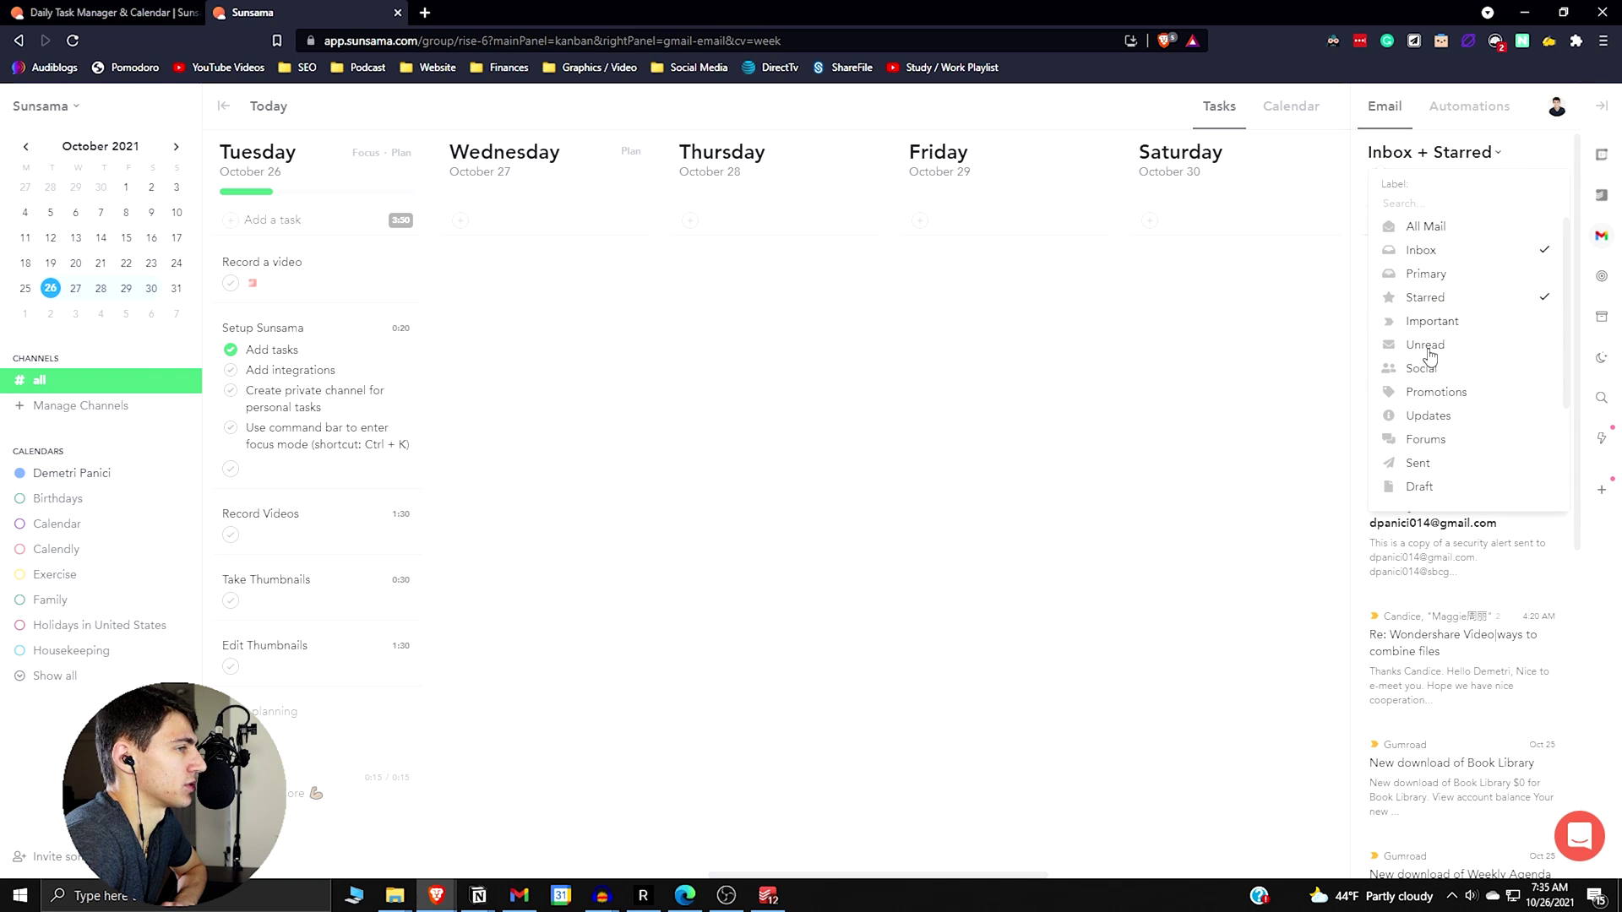
left_click(1458, 254)
left_click(1310, 545)
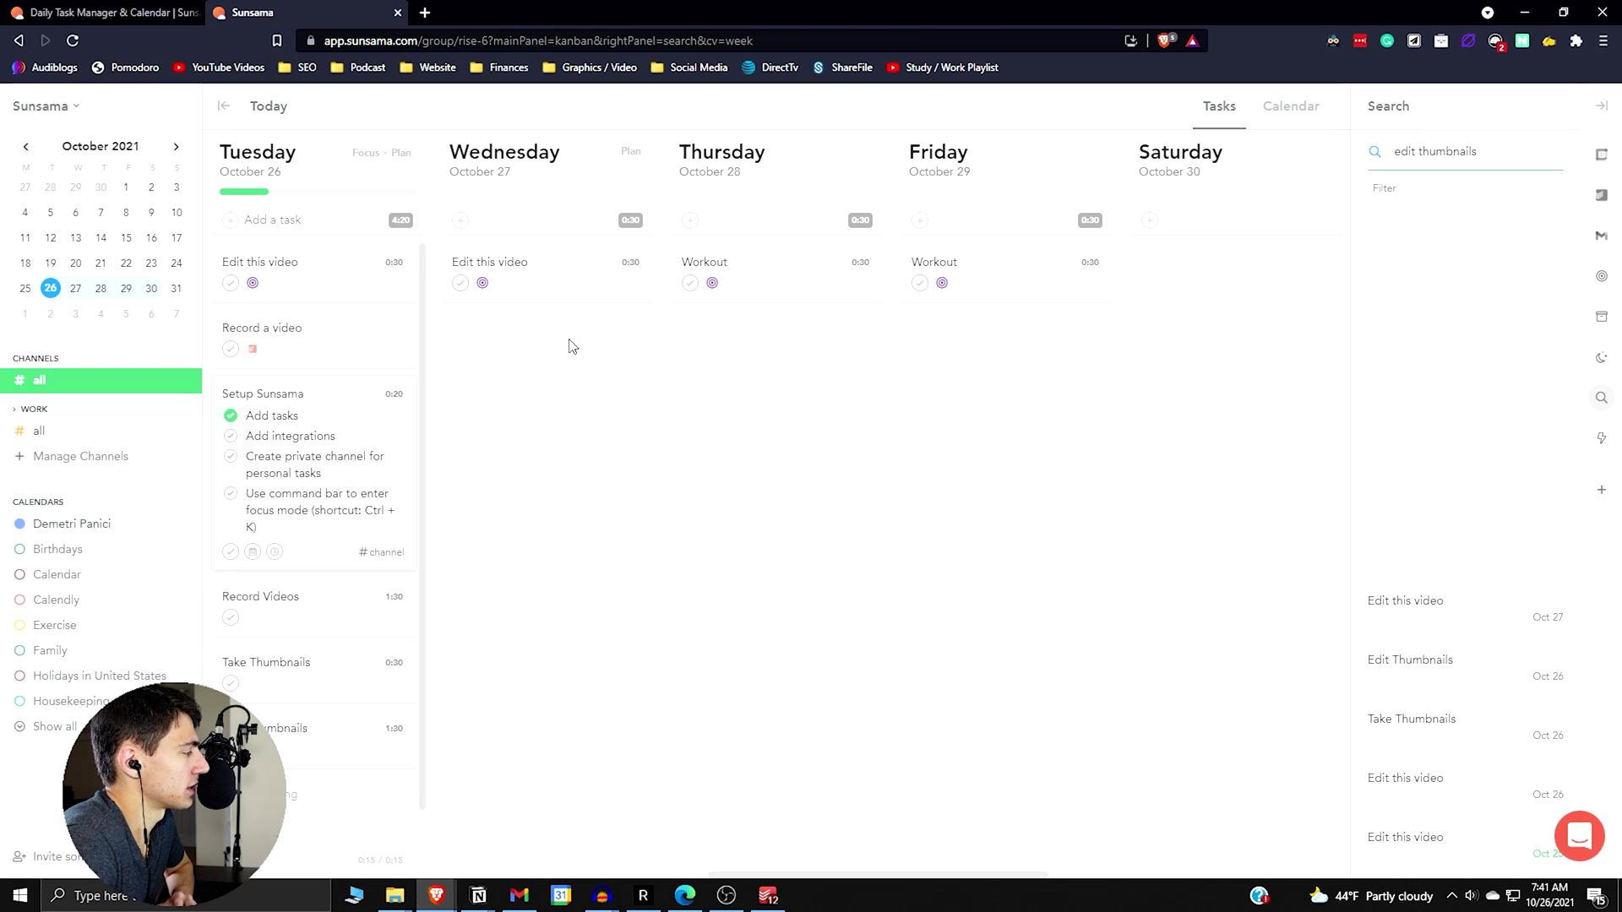
Make the Setup Sunsama task repeat weekly on Tuesday at roughly 12:00 PM
left_click(346, 401)
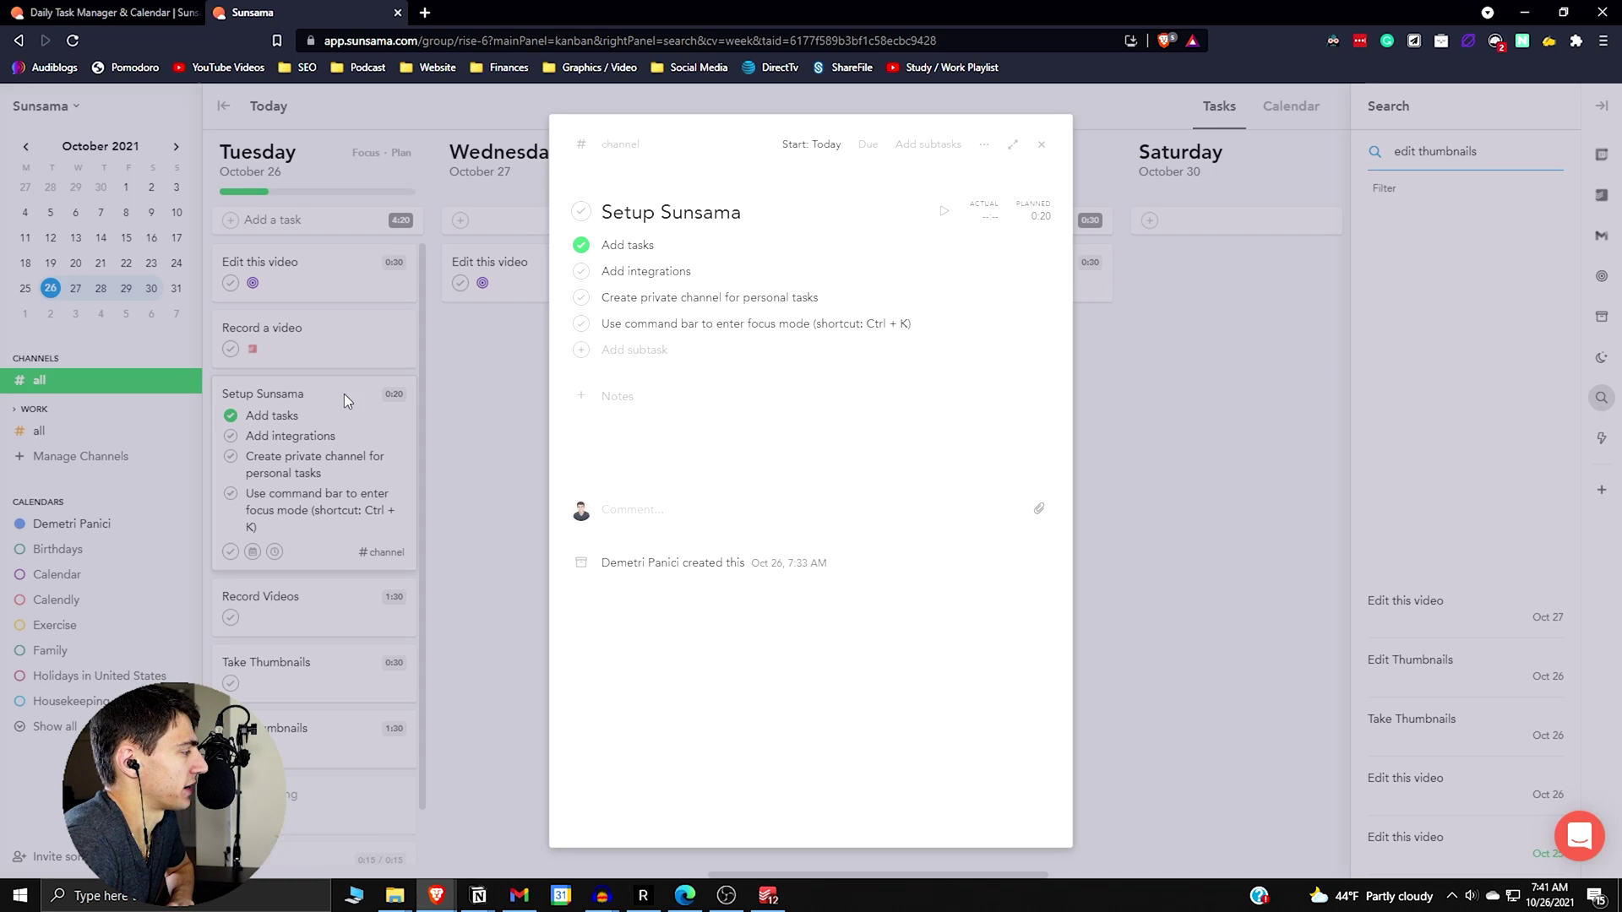
left_click(985, 145)
left_click(963, 211)
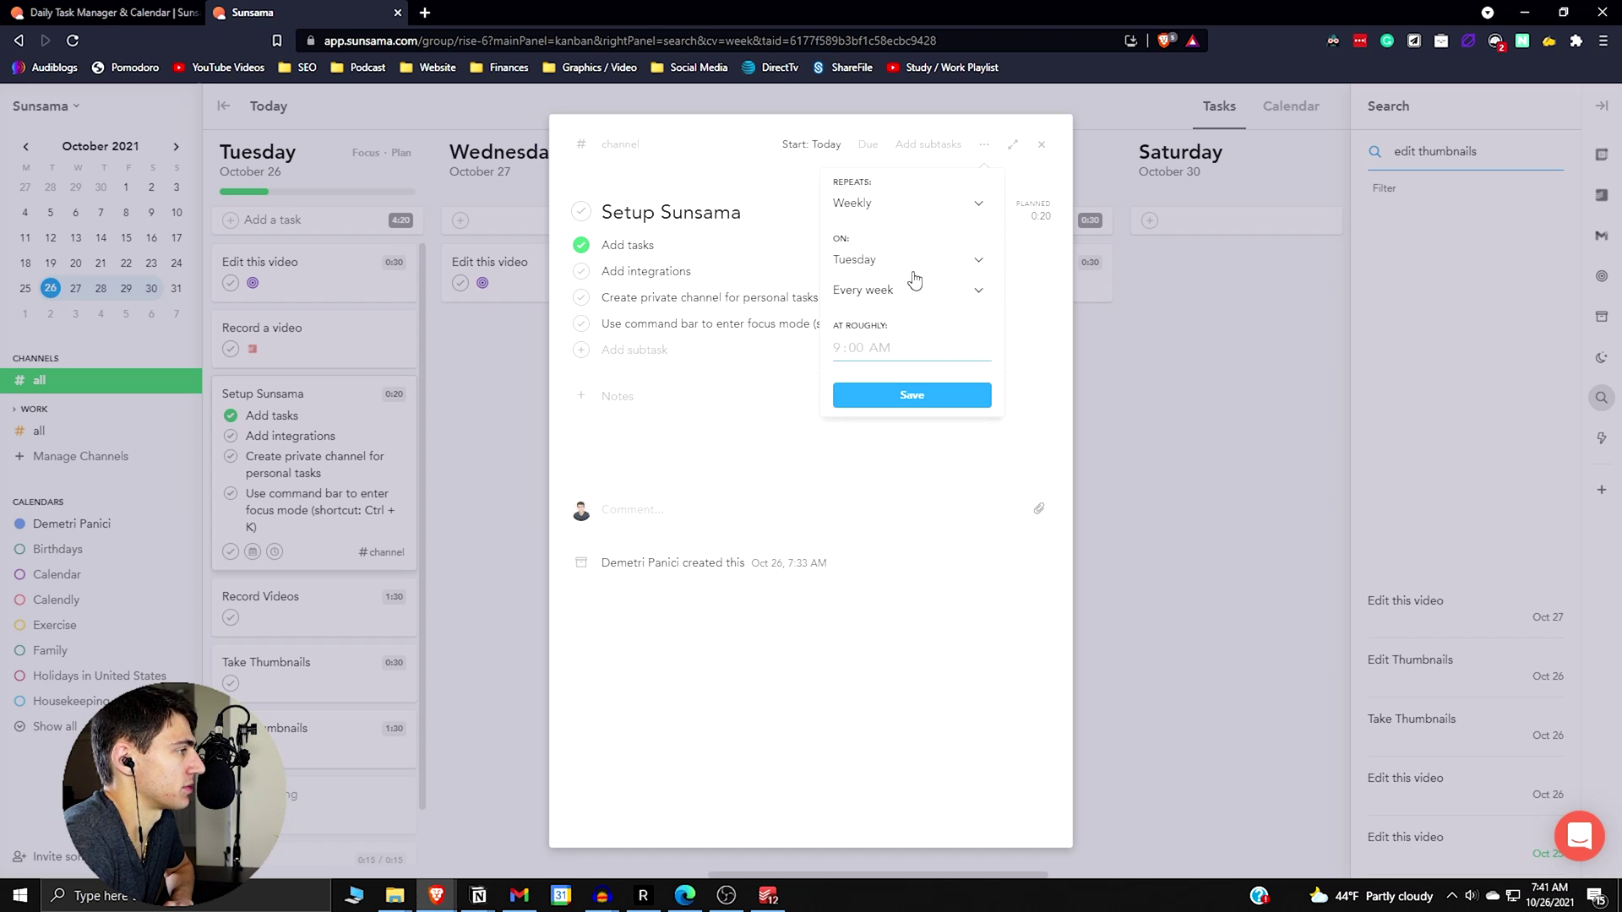
left_click(901, 207)
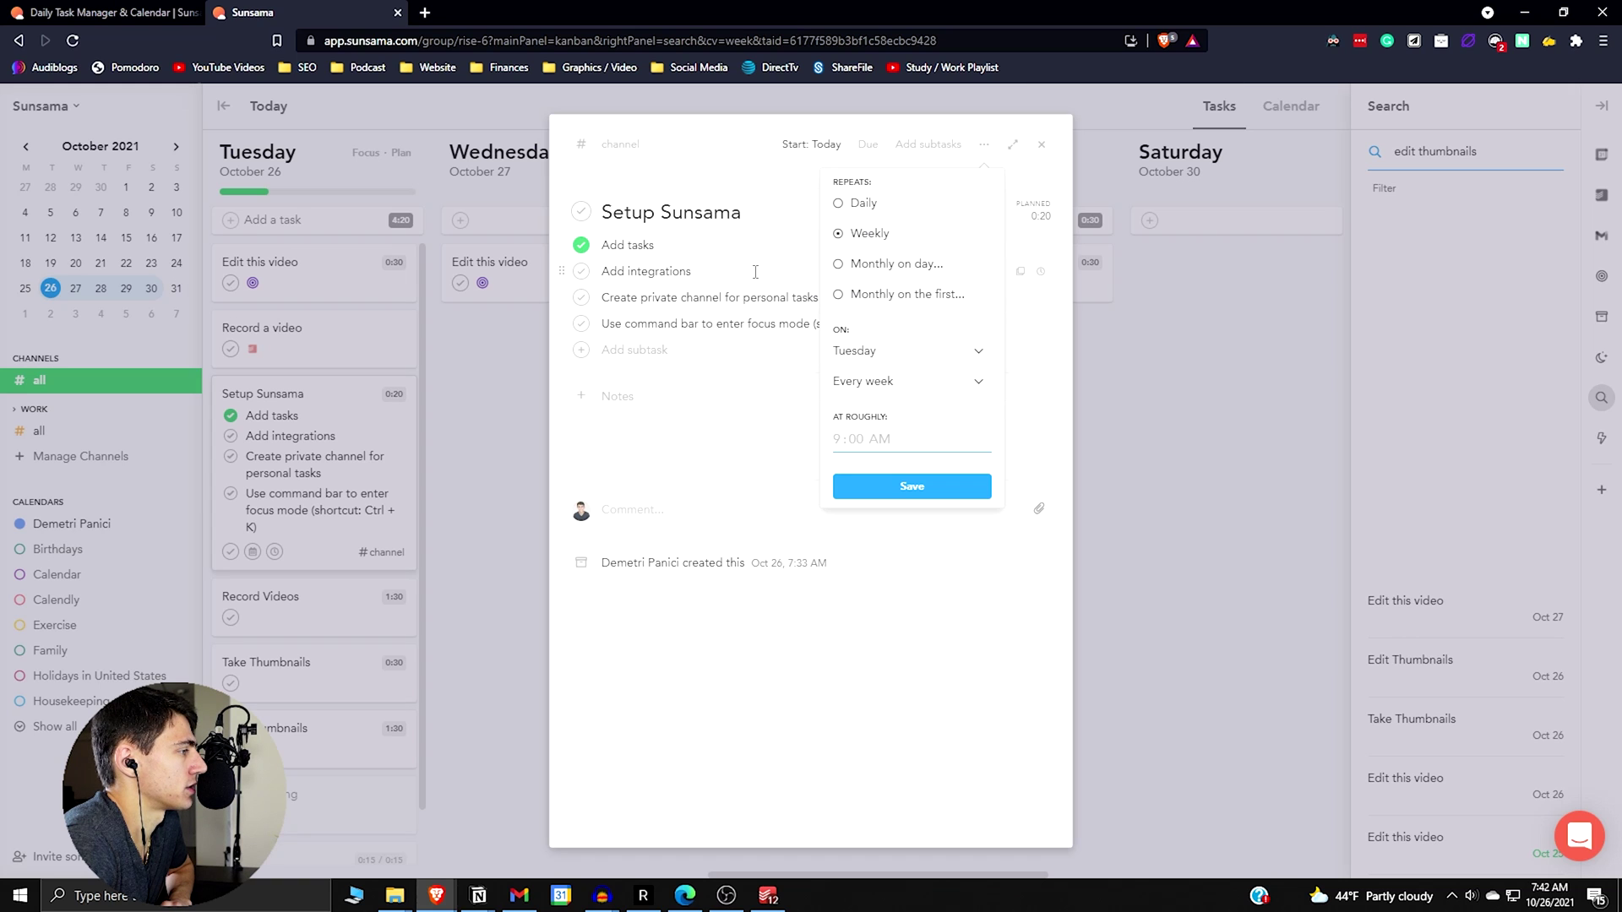
left_click(918, 353)
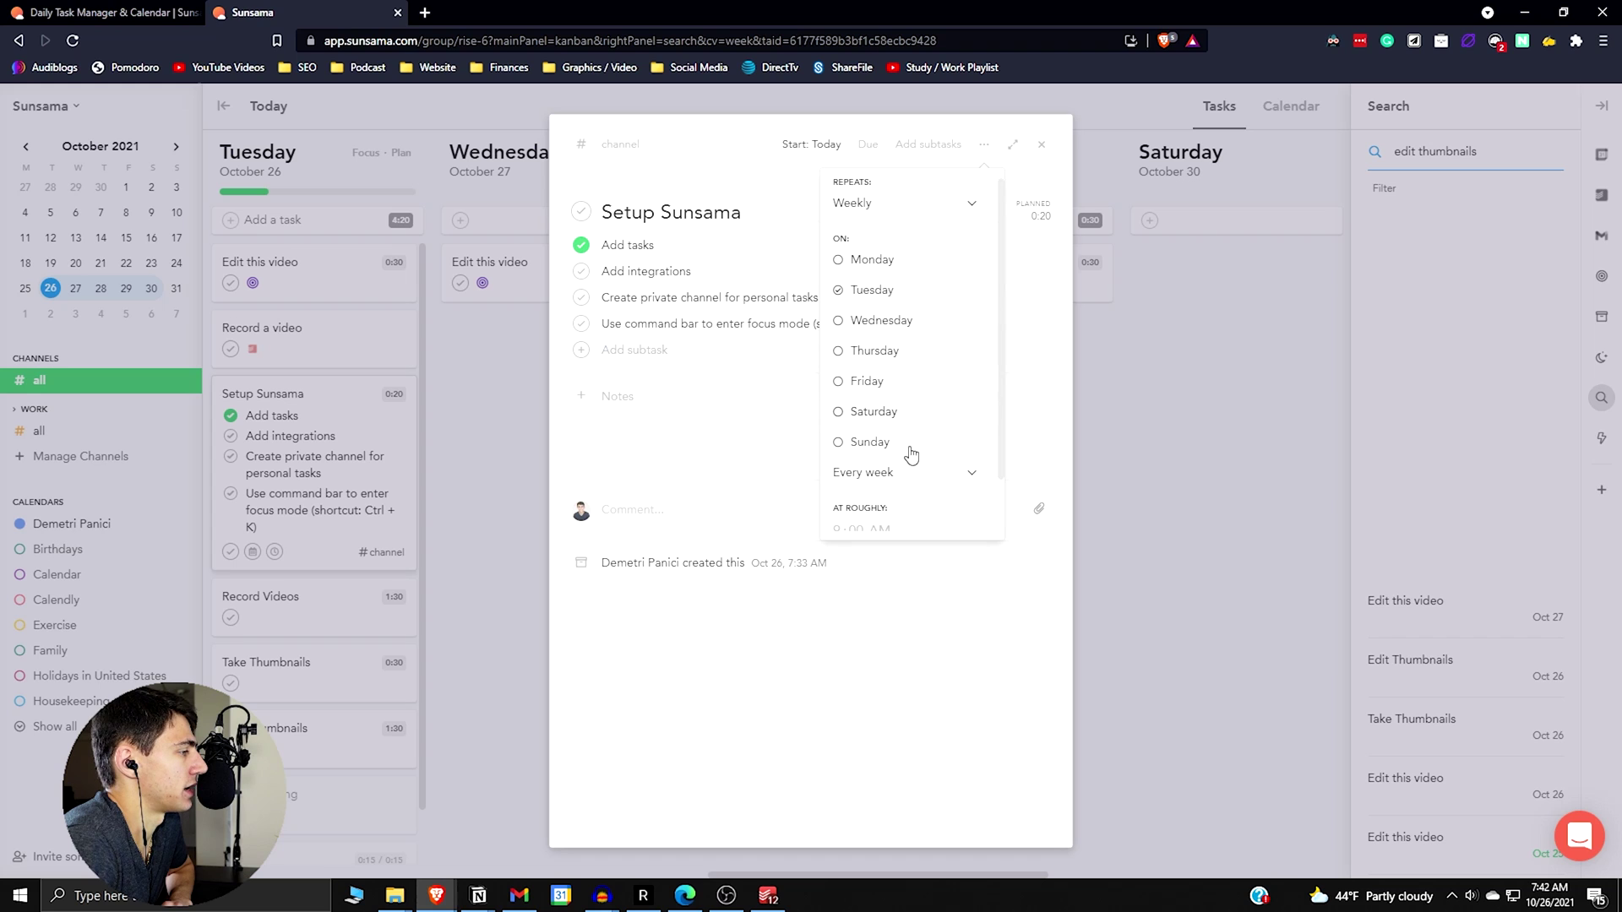
scroll(918, 467, "down", 1)
scroll(919, 468, "up", 1)
scroll(912, 470, "down", 1)
left_click(895, 475)
type("0")
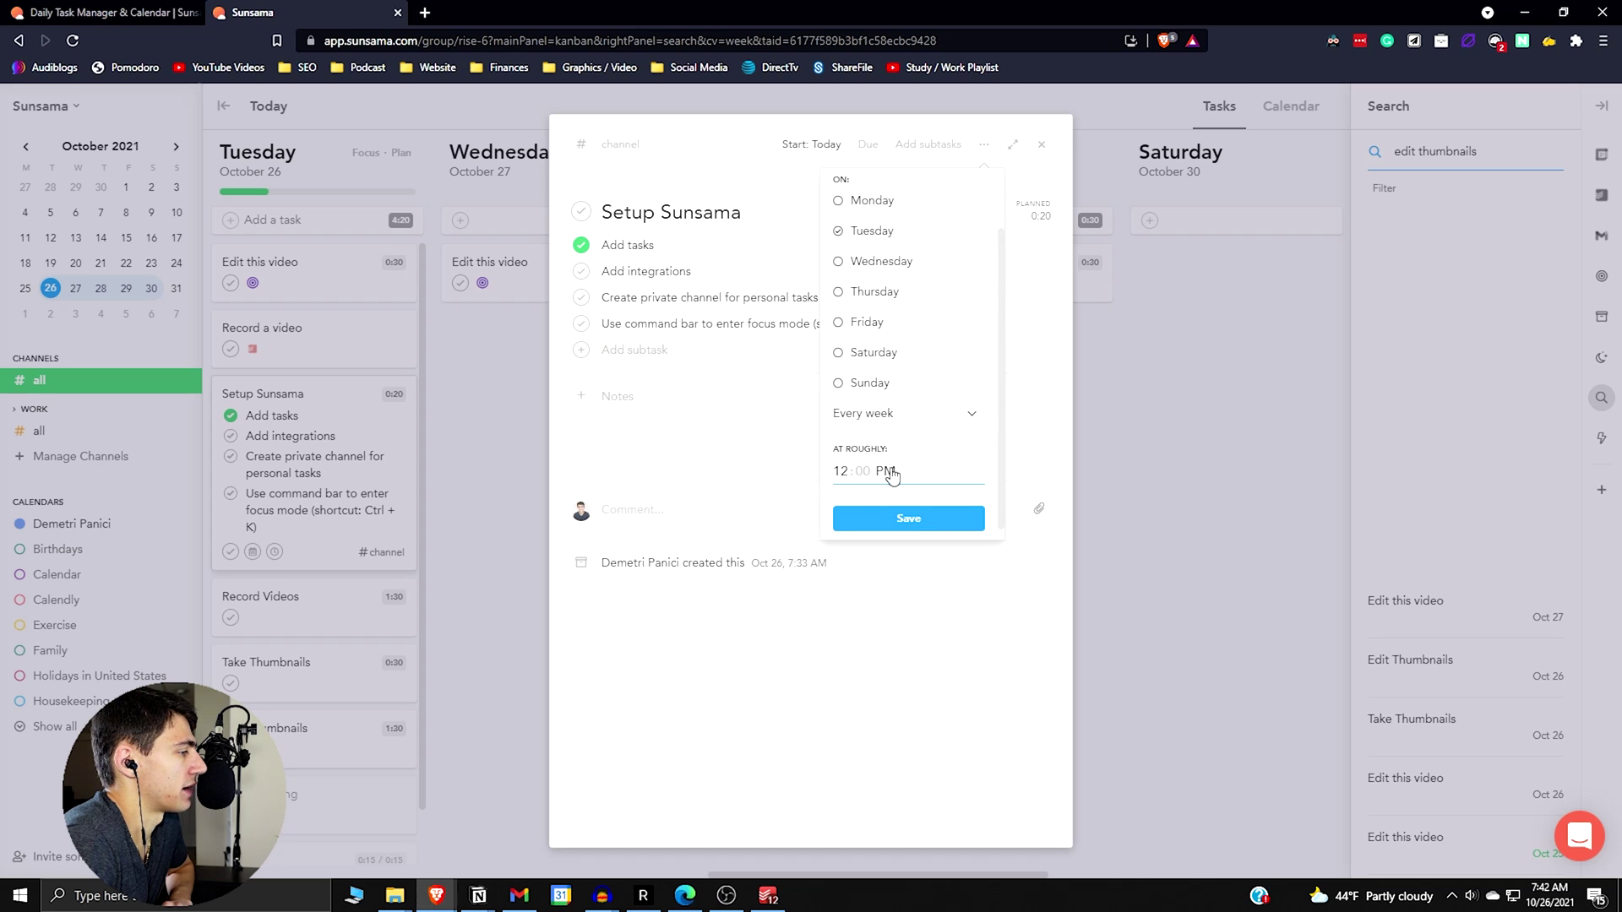
type("12")
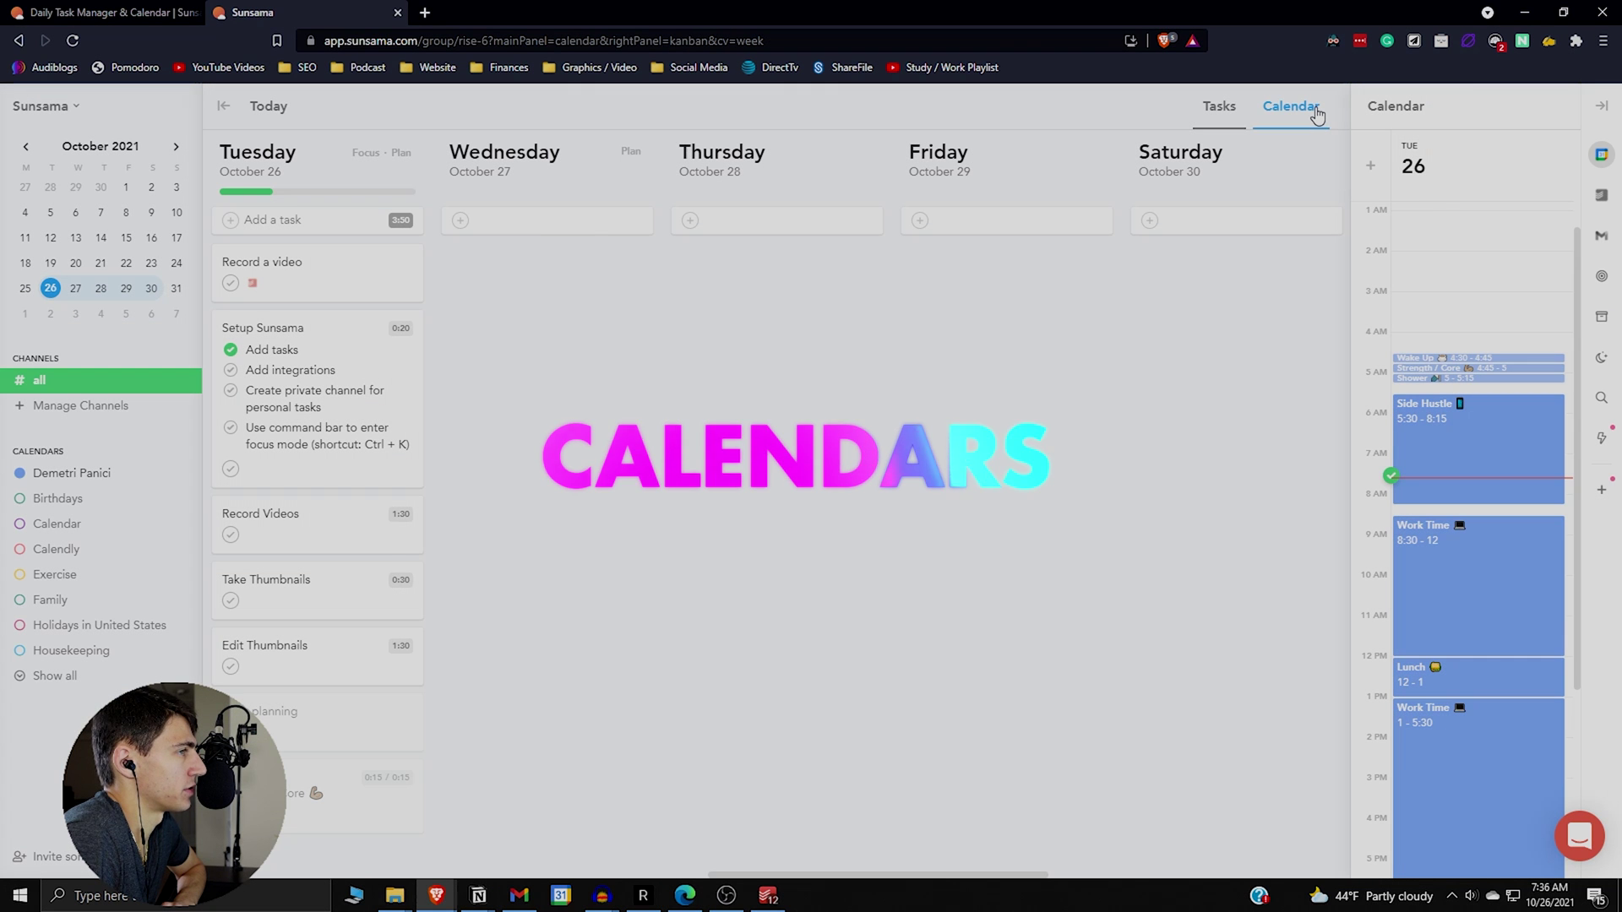
Show the Week calendar for October 25–31 beside the Tasks panel and scroll through its events
left_click(1311, 109)
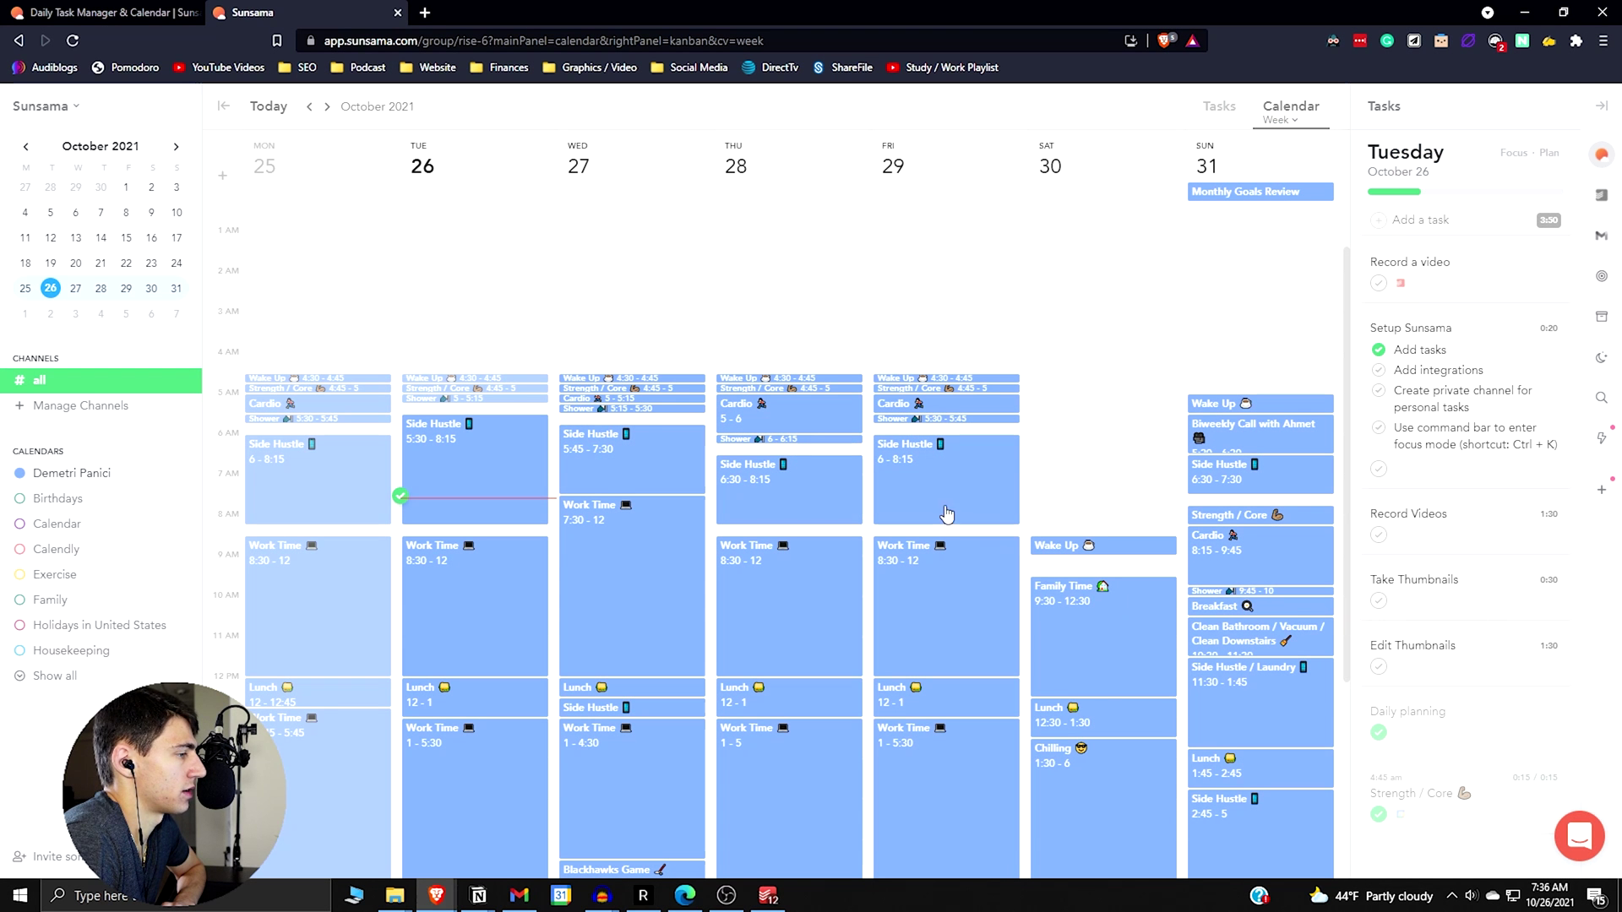
scroll(1005, 557, "down", 3)
scroll(495, 338, "up", 1)
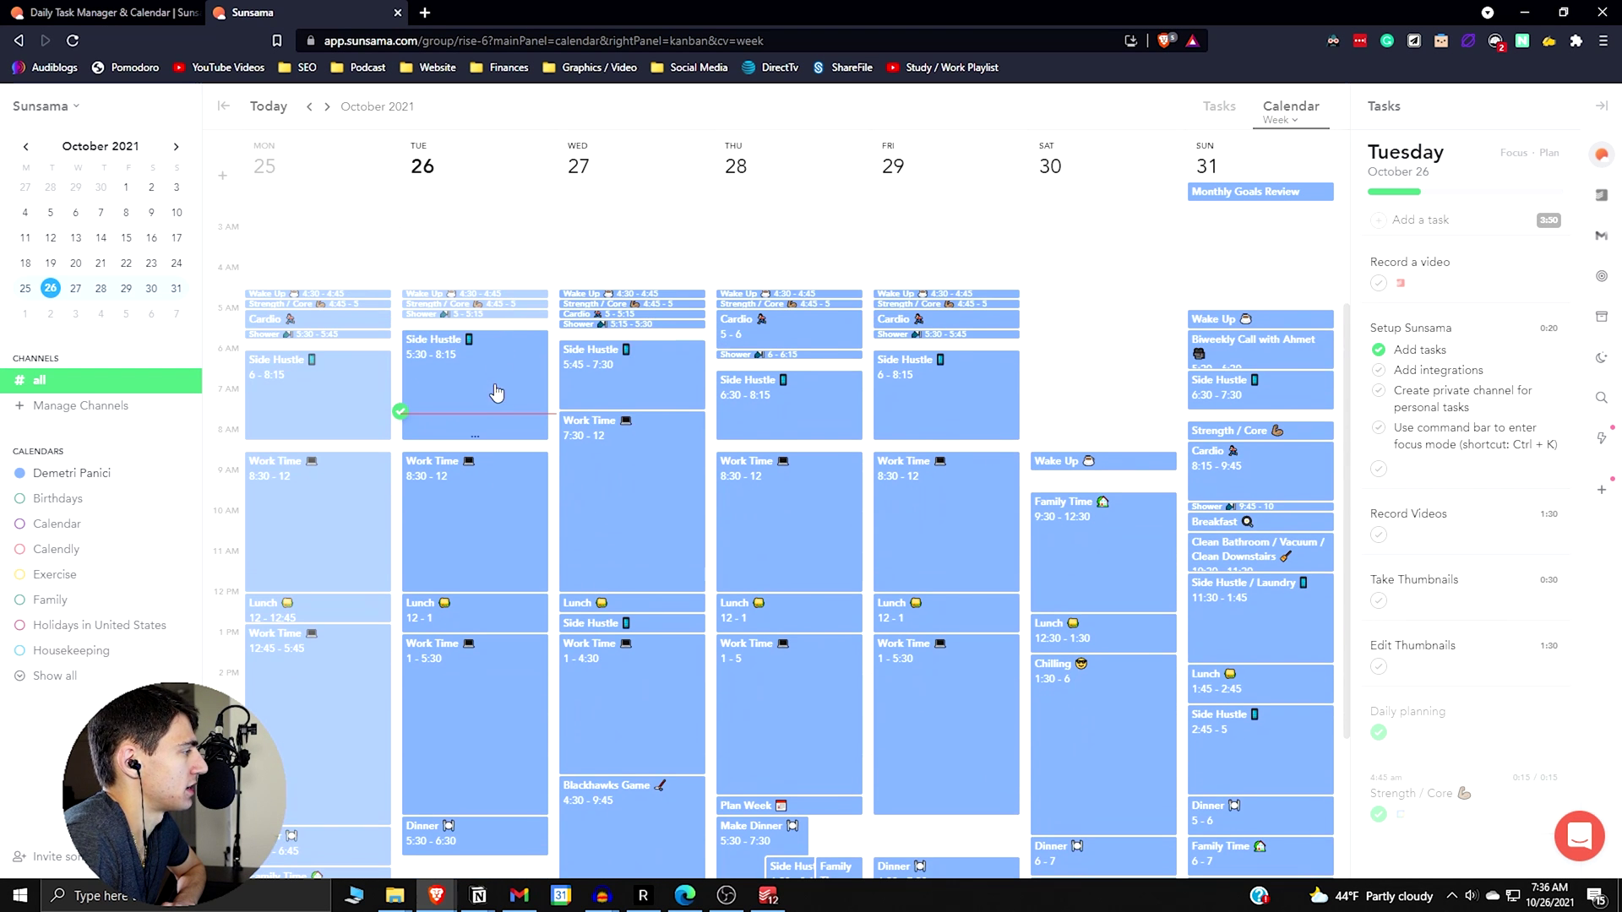
scroll(562, 384, "down", 1)
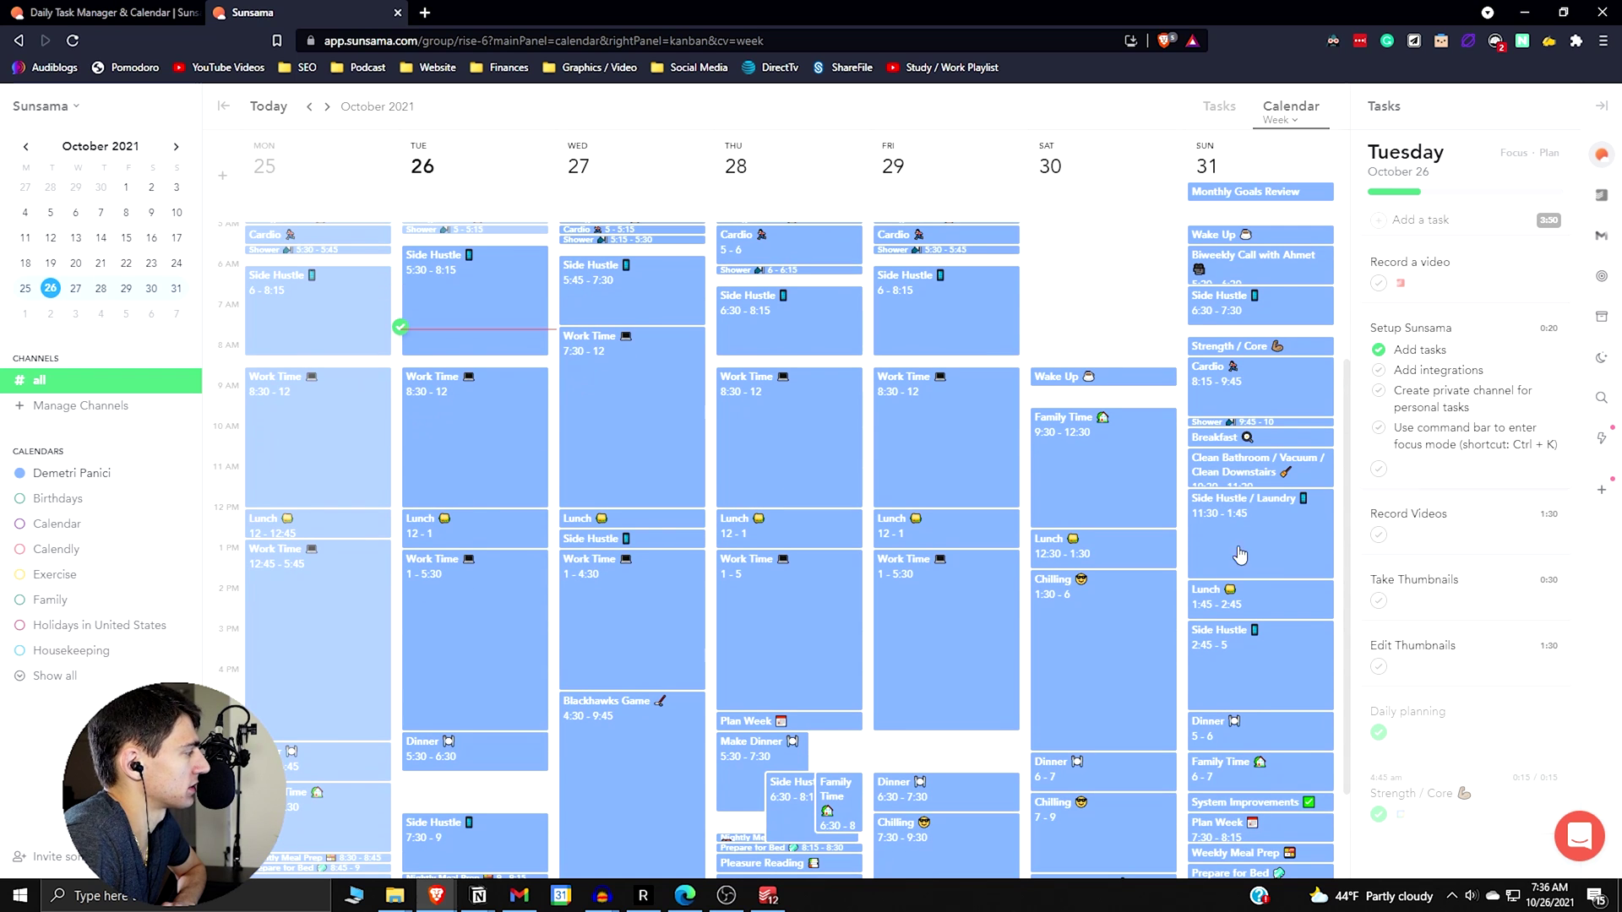
scroll(1158, 414, "up", 1)
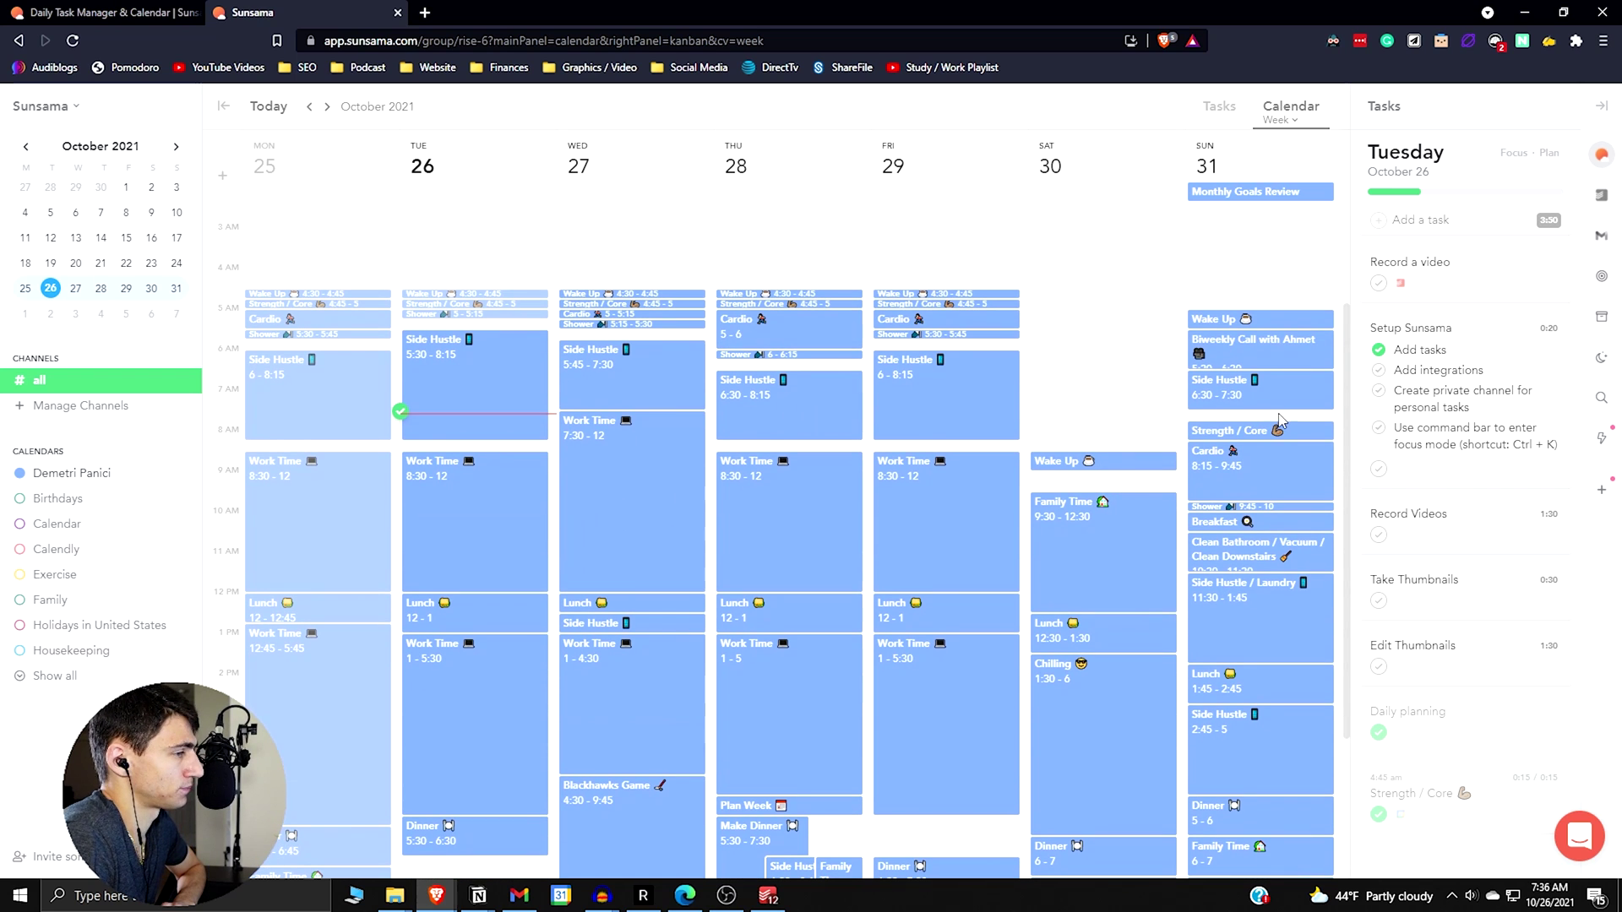
scroll(777, 396, "down", 1)
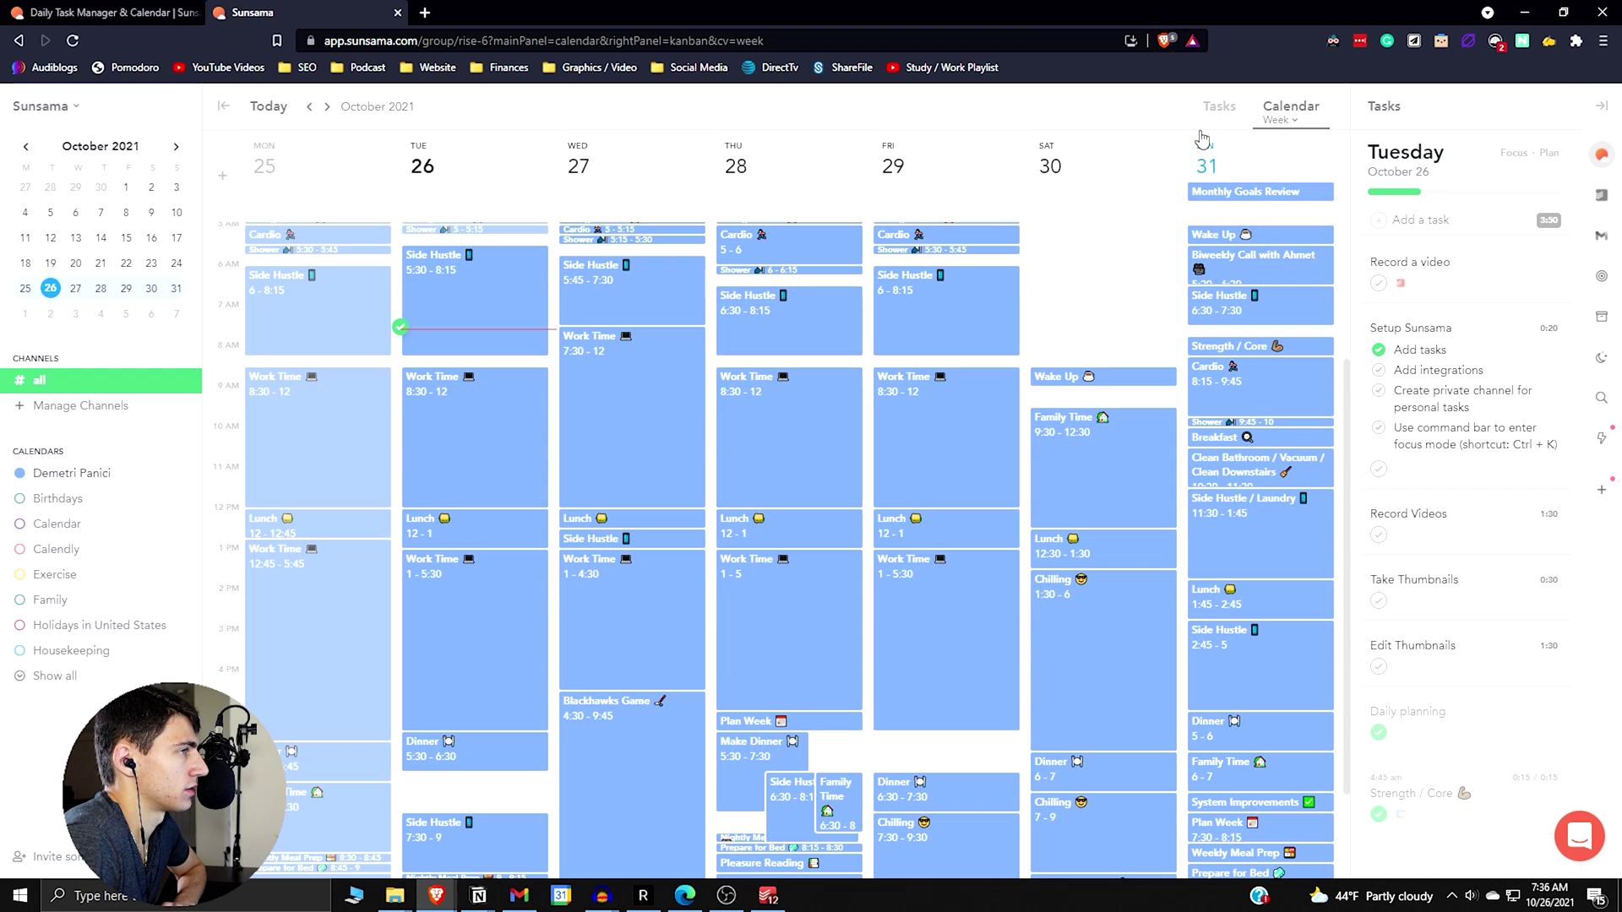
Preview the calendar in the One day, Three days, Weekdays and Month time frames
left_click(1292, 122)
left_click(1251, 167)
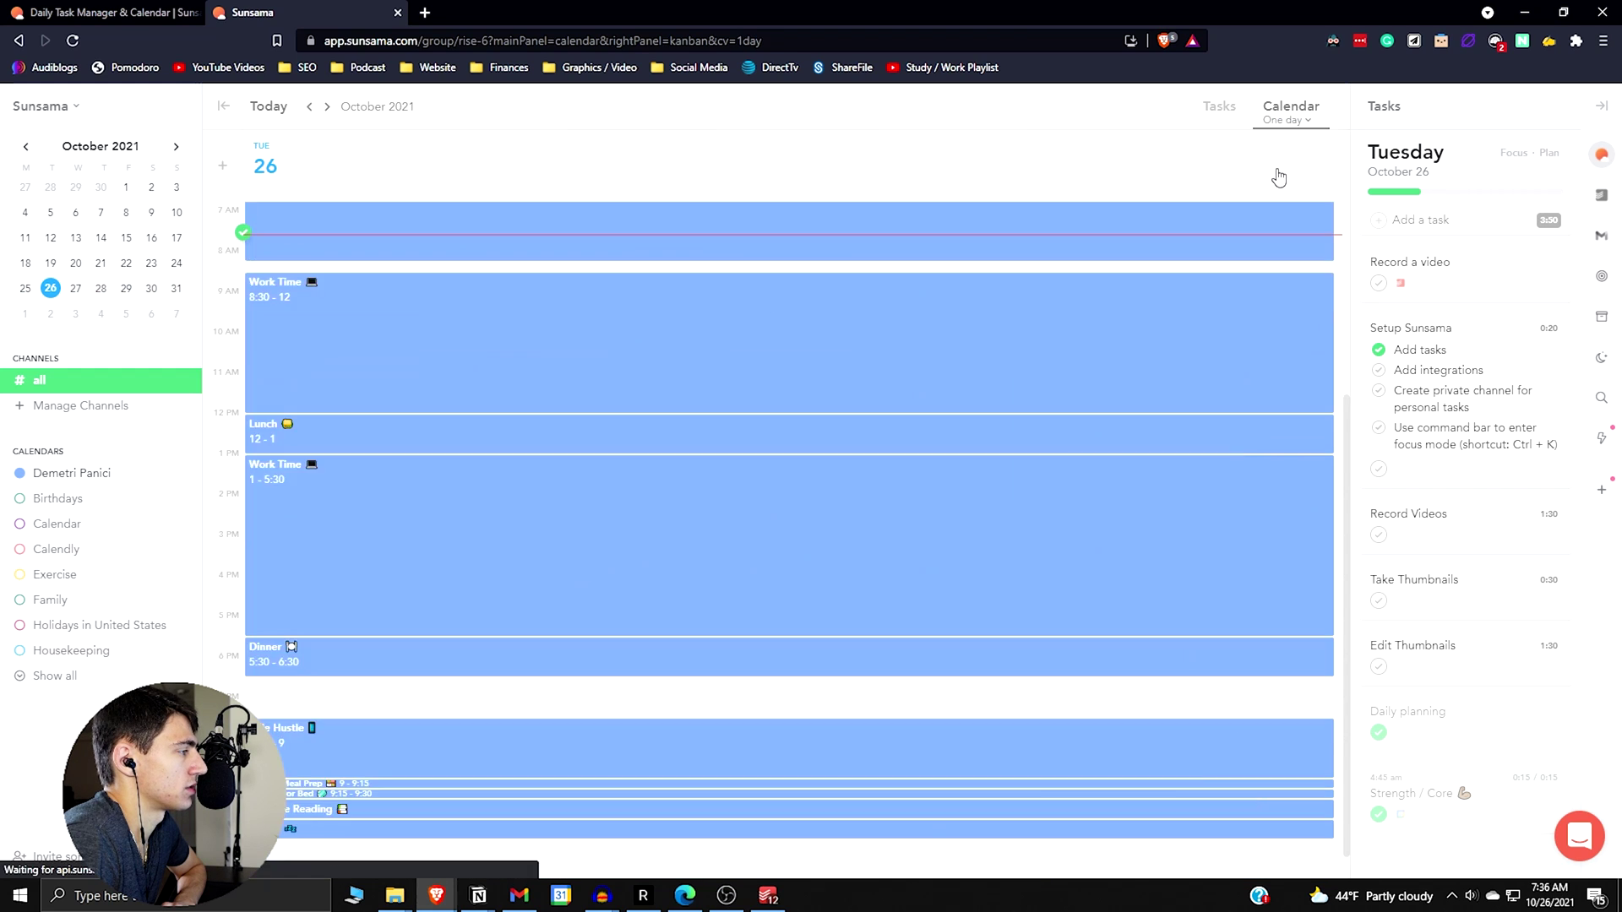
left_click(1286, 125)
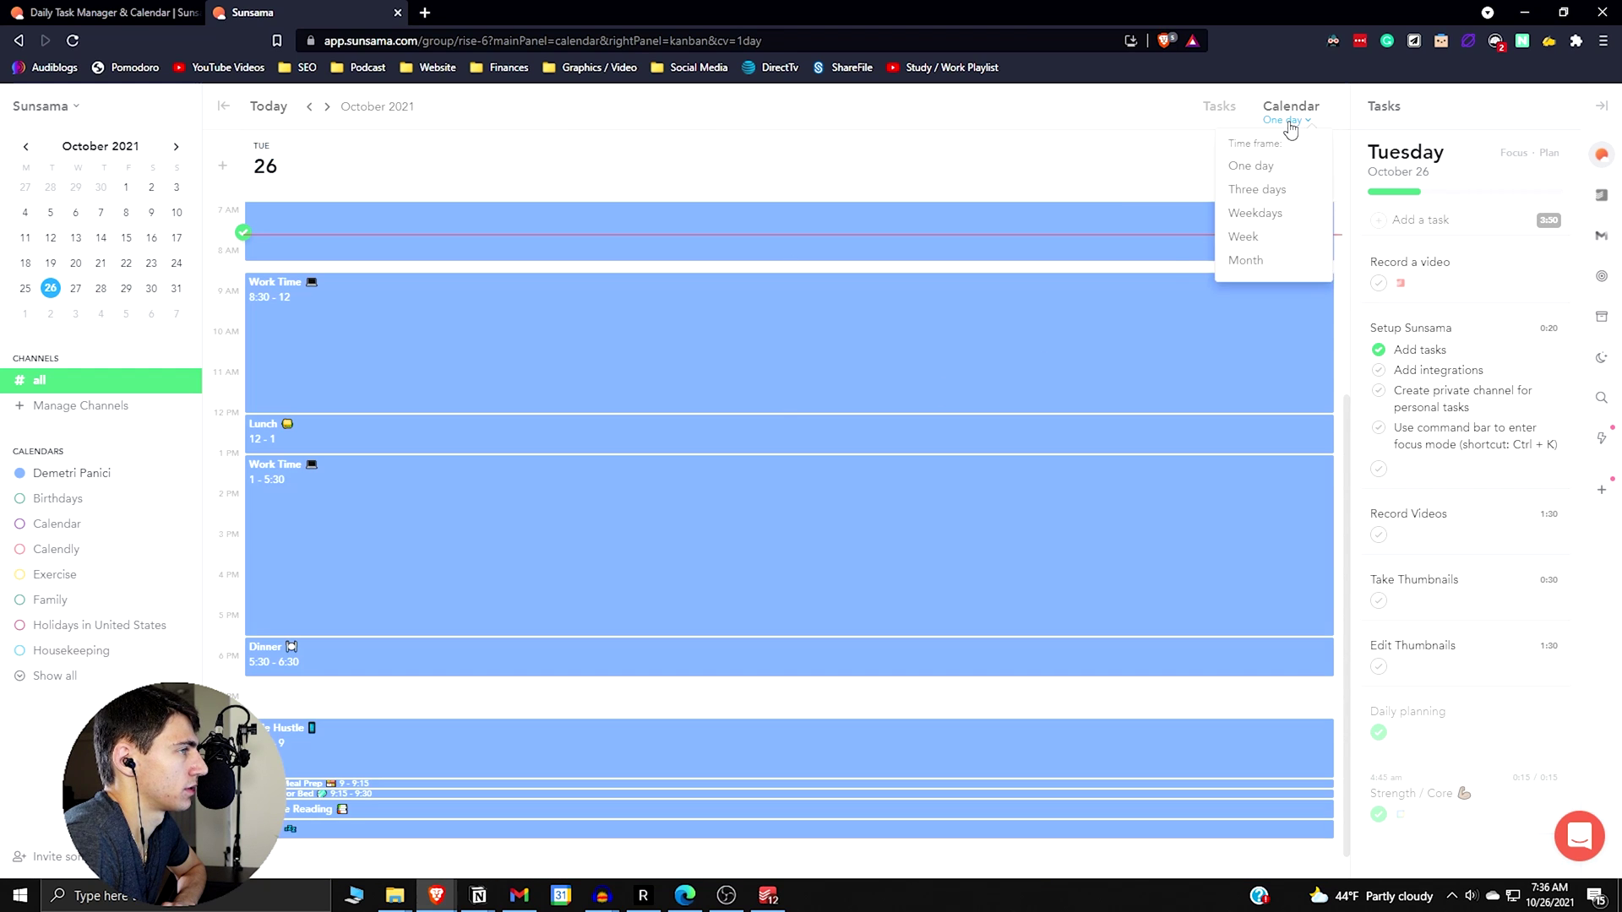
left_click(1265, 189)
left_click(1290, 122)
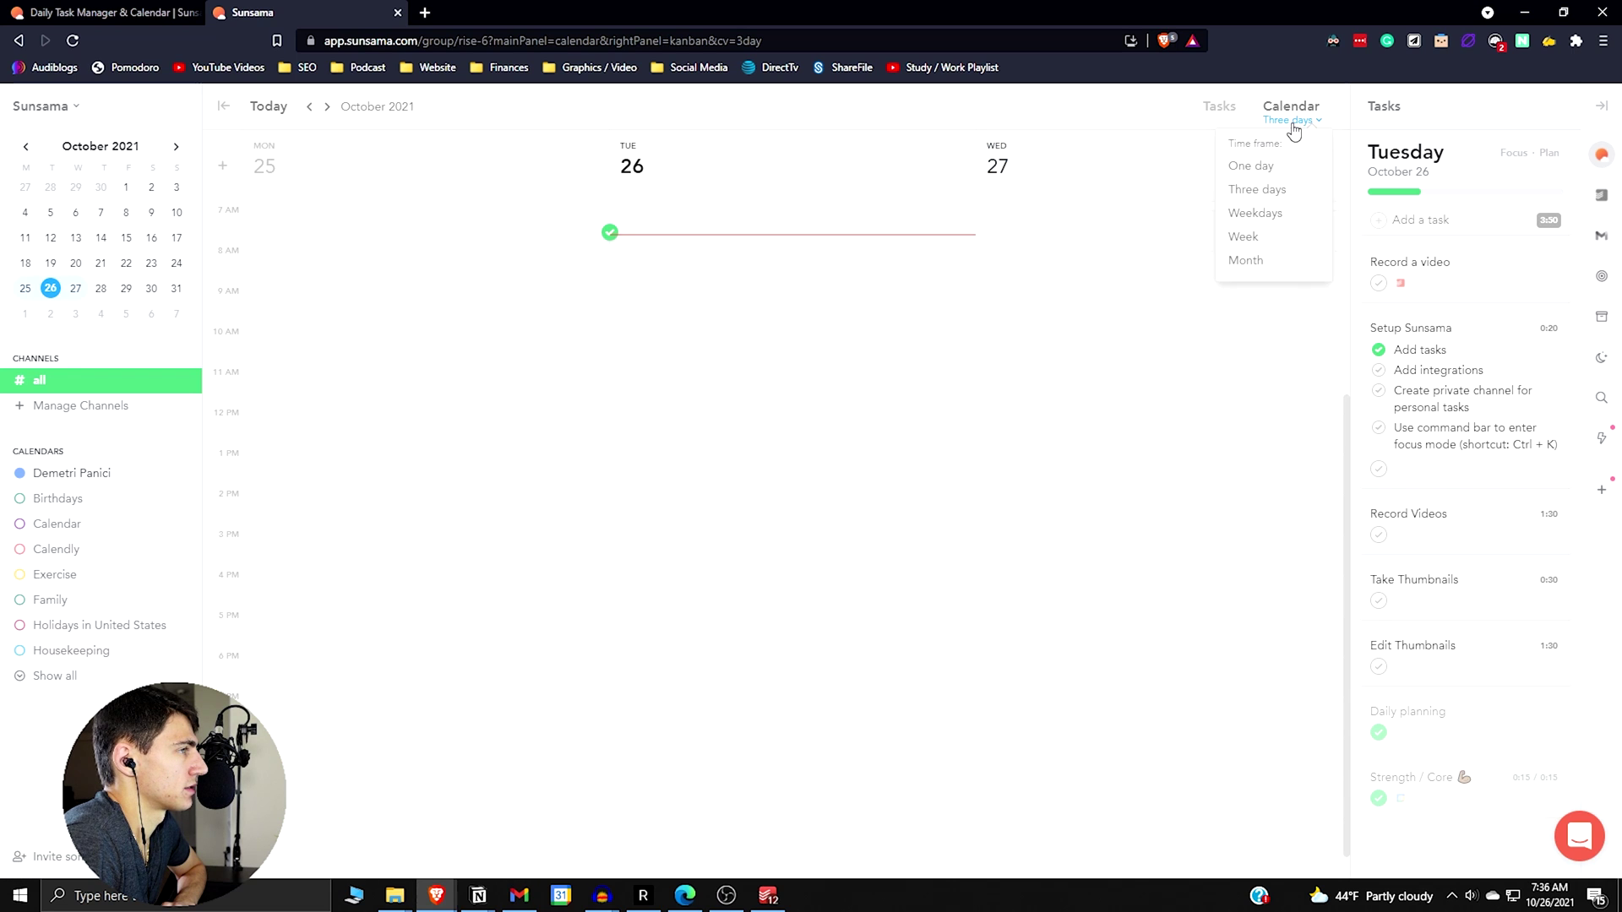
left_click(1279, 211)
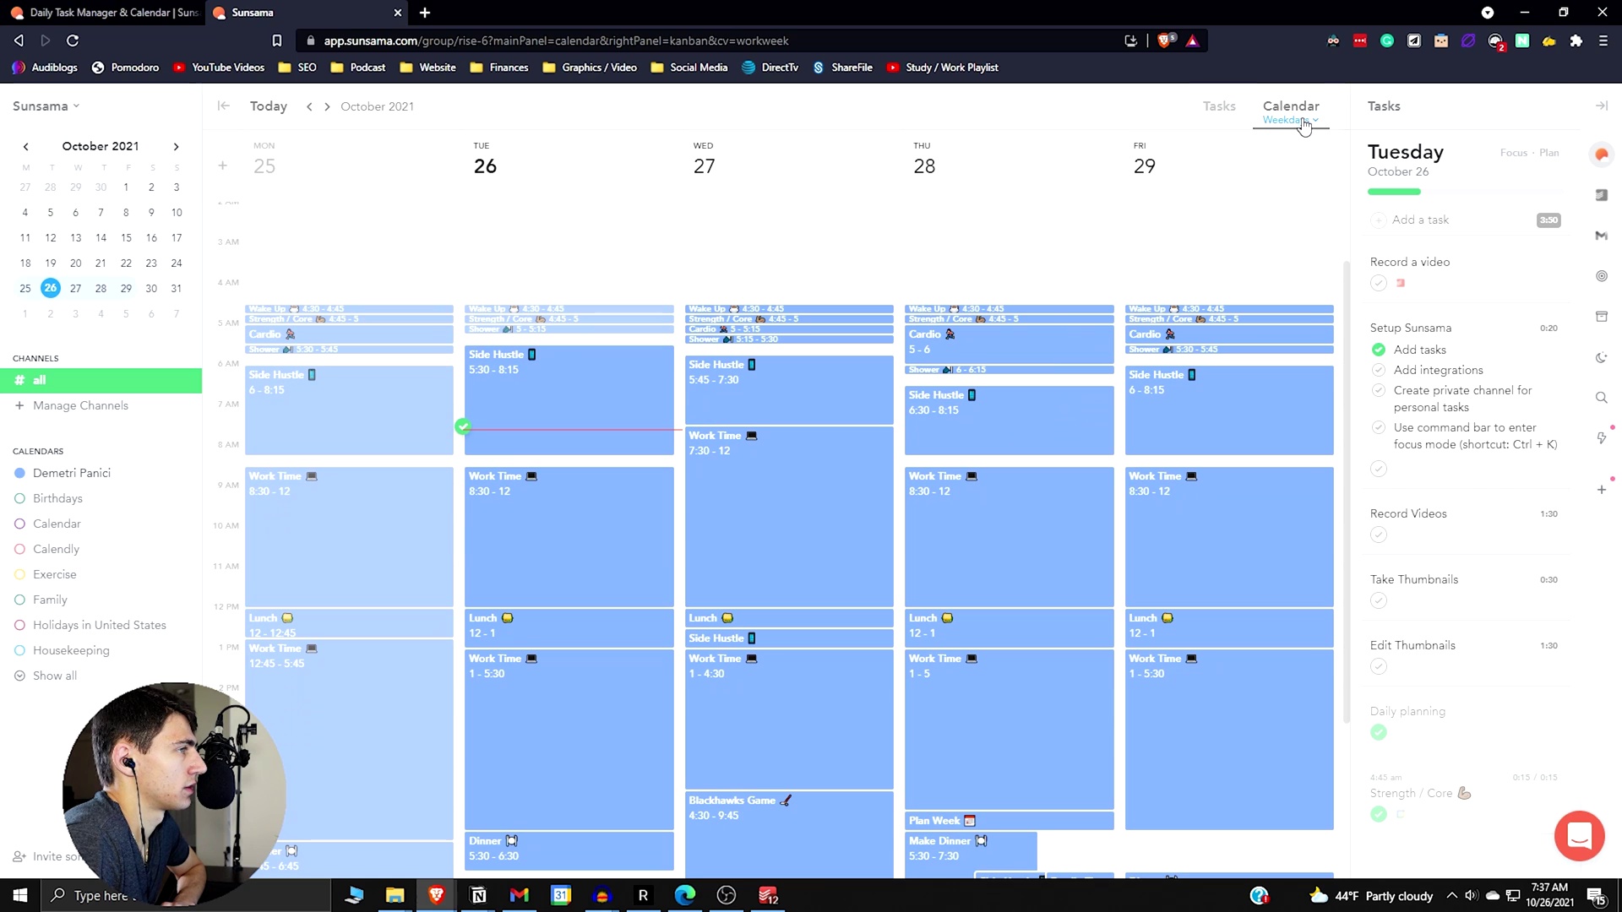
left_click(1286, 118)
left_click(1247, 256)
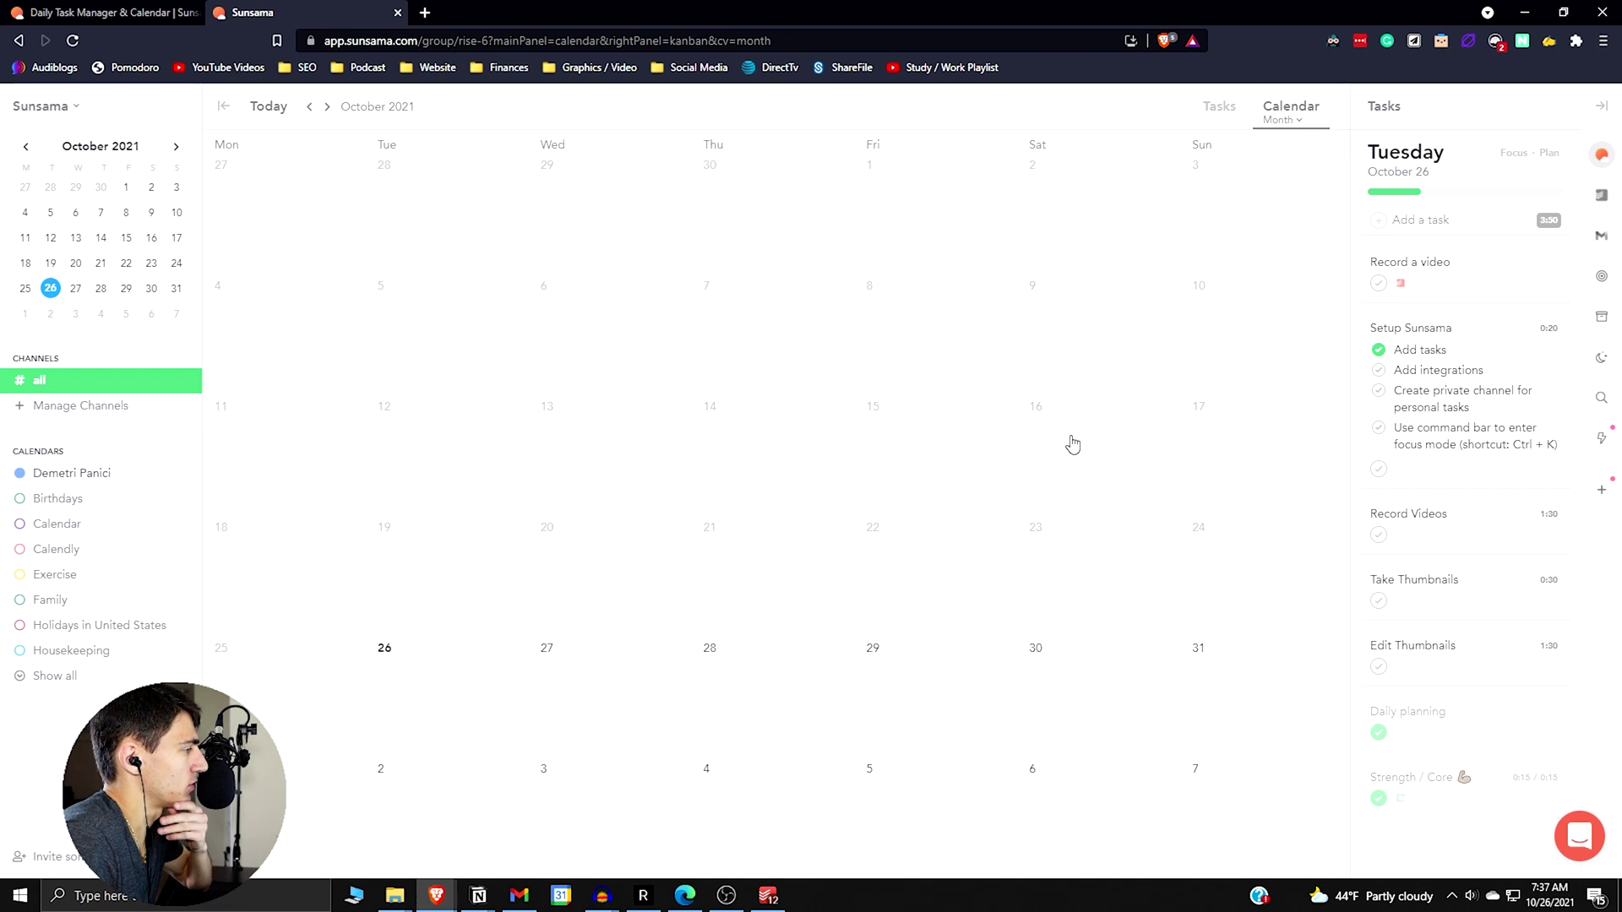
Return to Week view, move Saturday's Wake Up event earlier, and show weekly objectives
key("w")
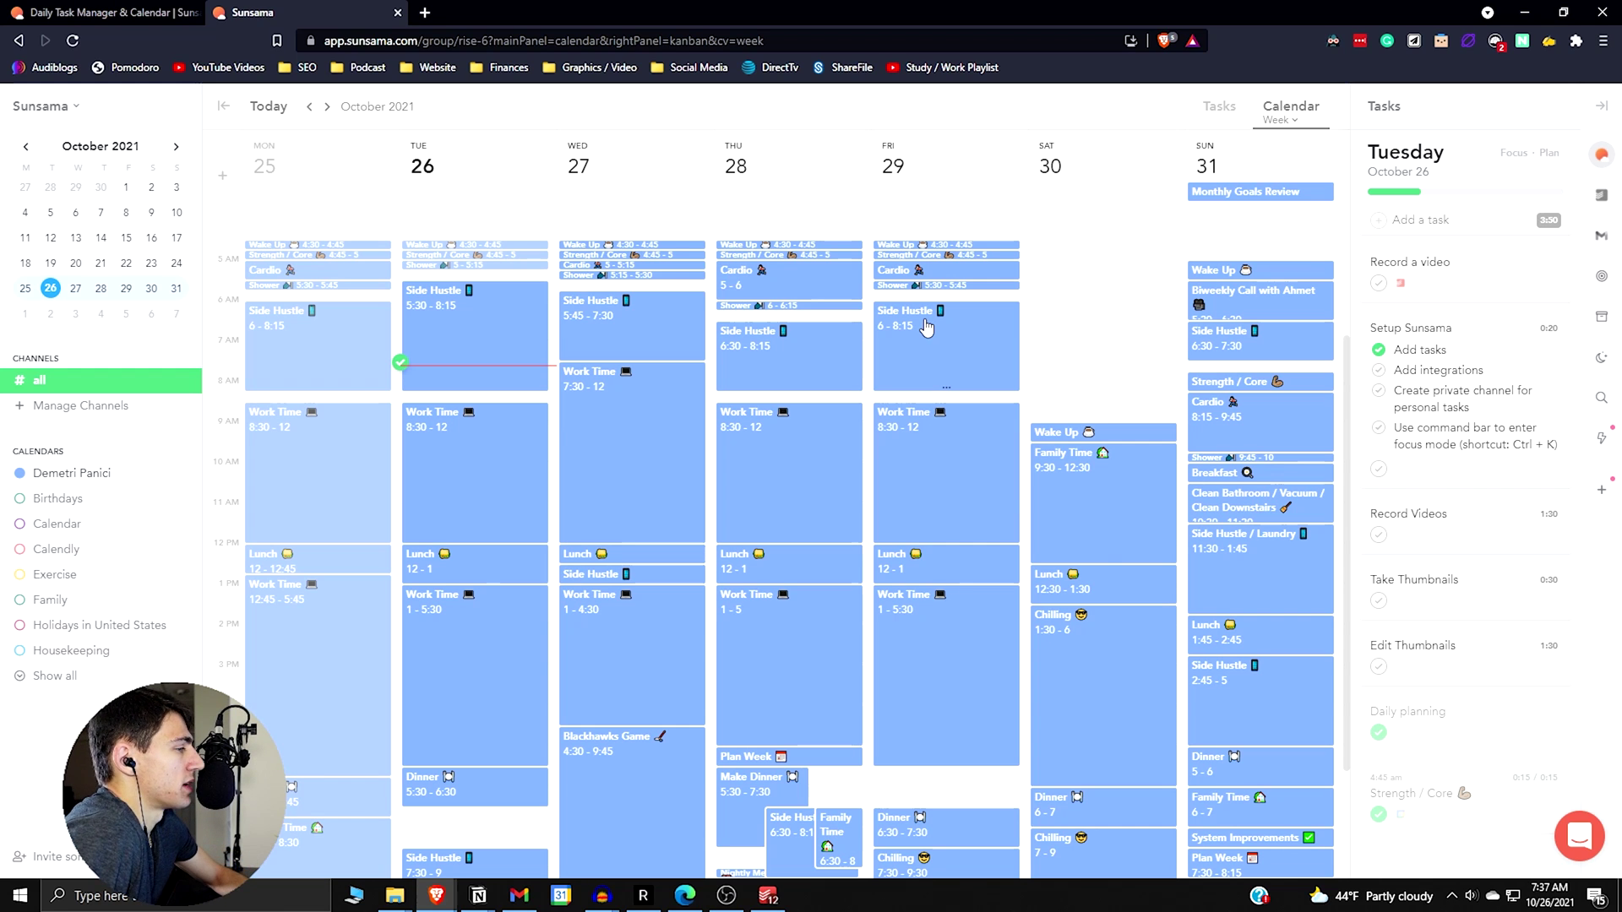
mouse_move(1080, 436)
left_mouse_down()
mouse_move(1078, 384)
mouse_move(1064, 456)
left_mouse_up()
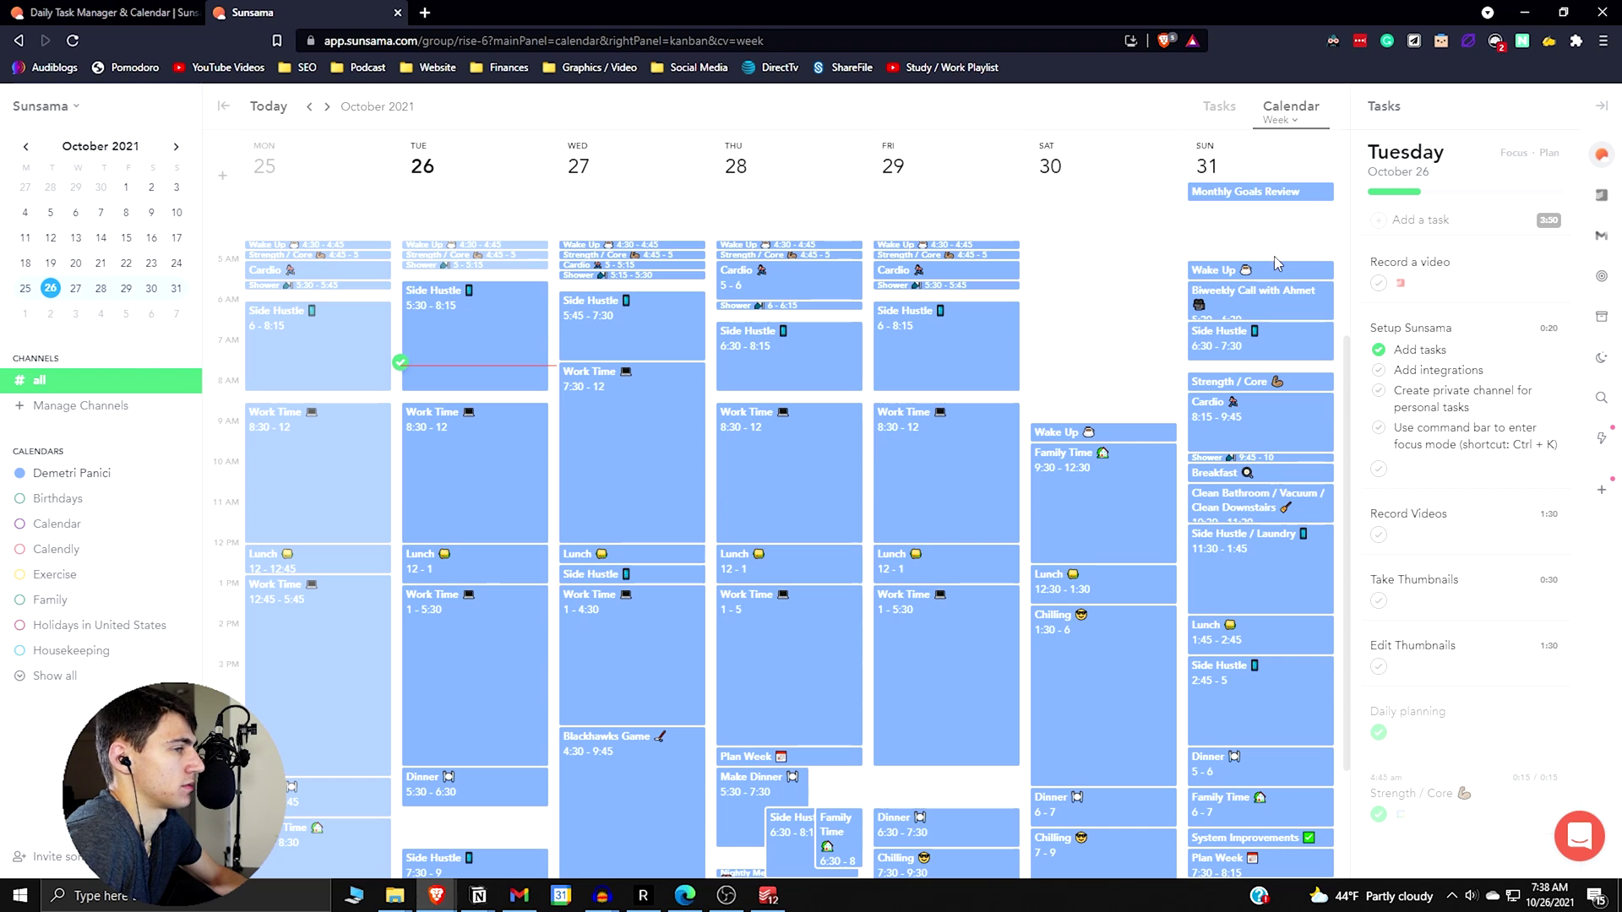
key("o")
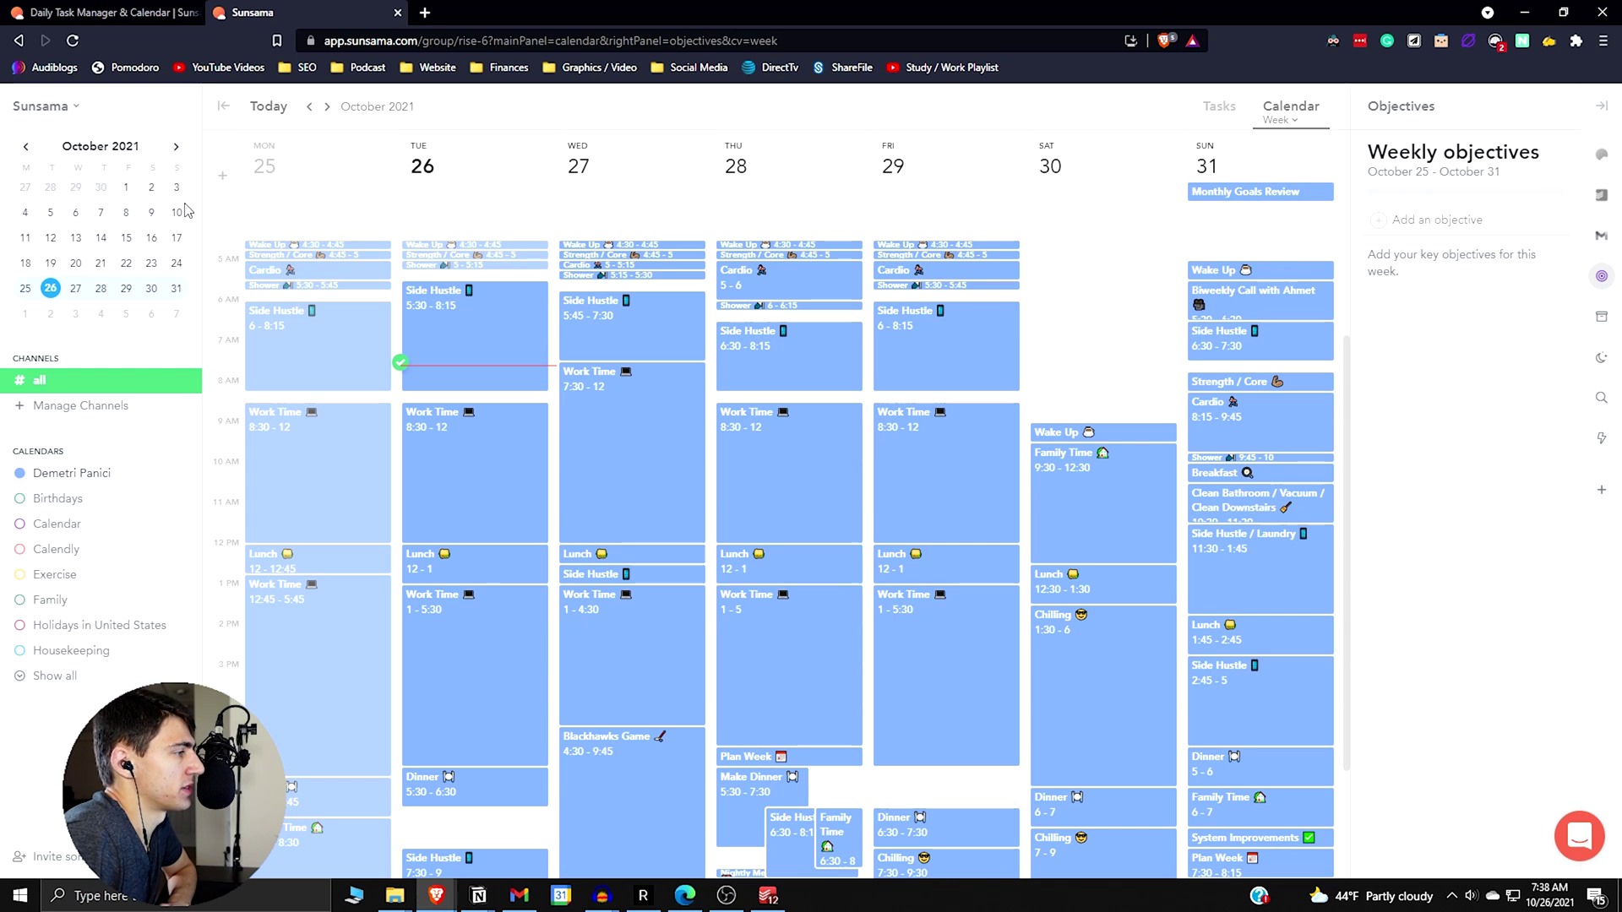
Add a work context containing a new channel named Work
left_click(94, 408)
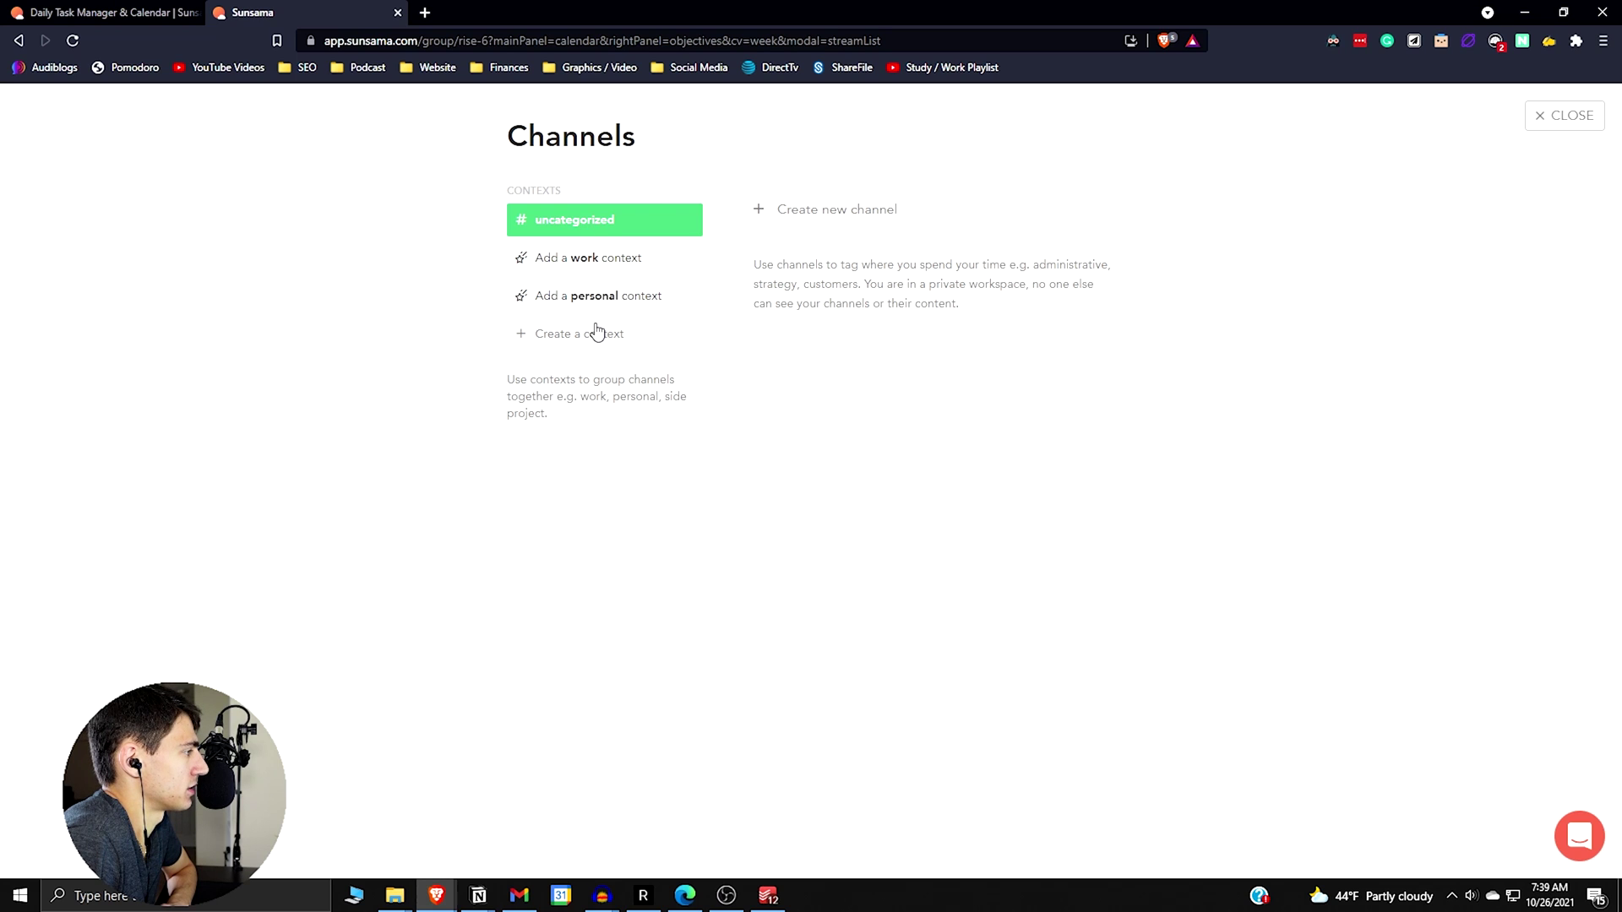
left_click(646, 265)
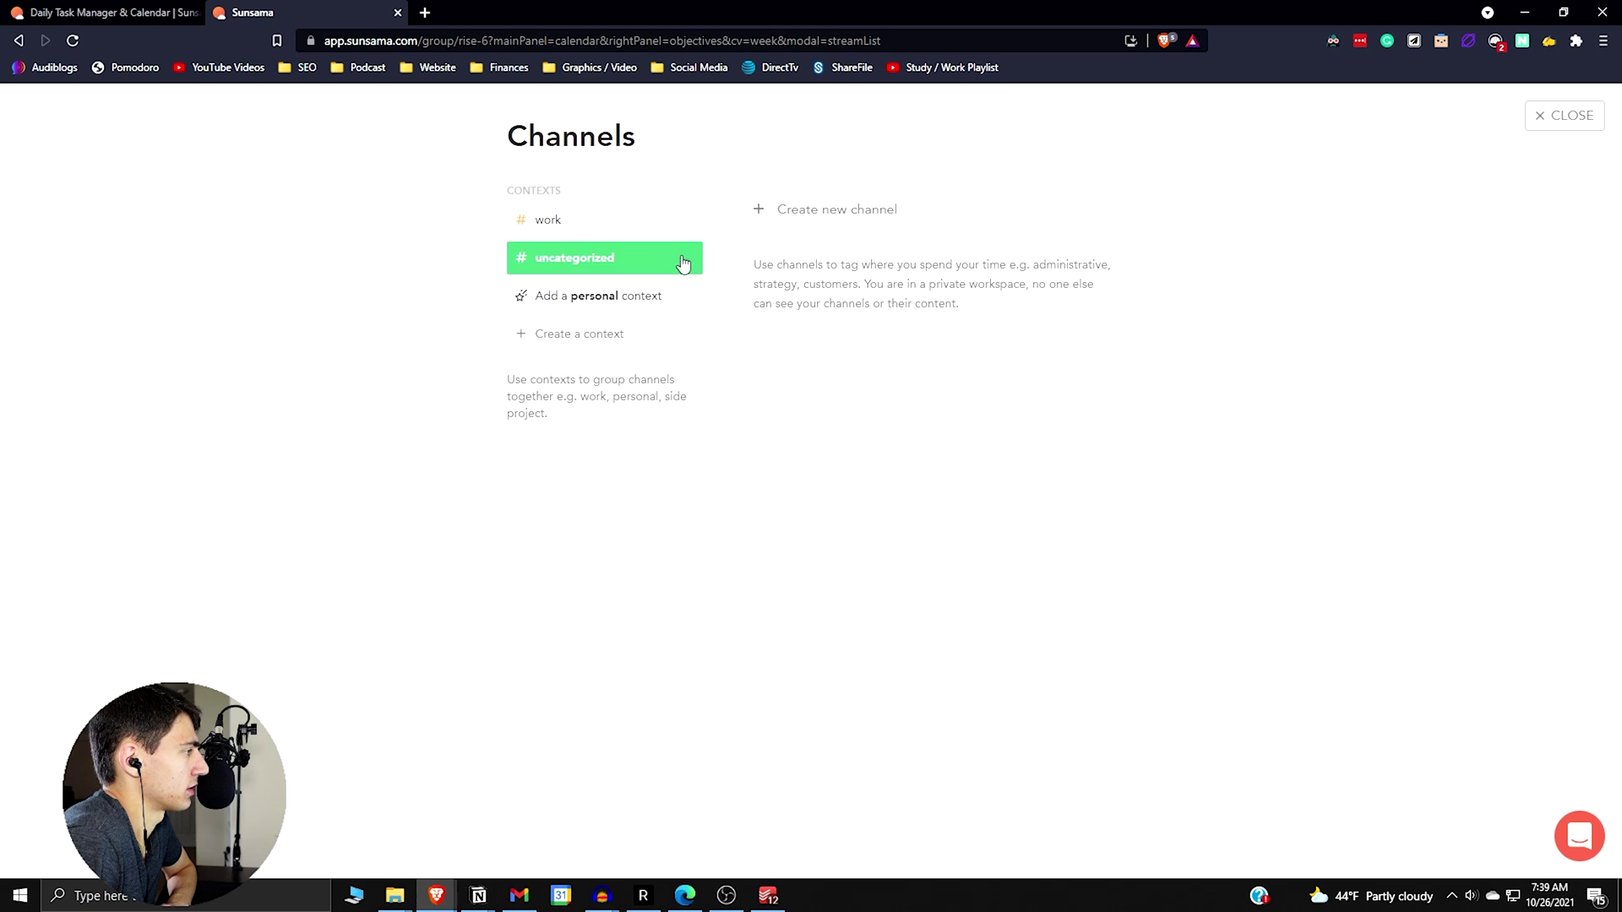
left_click(879, 213)
type("W")
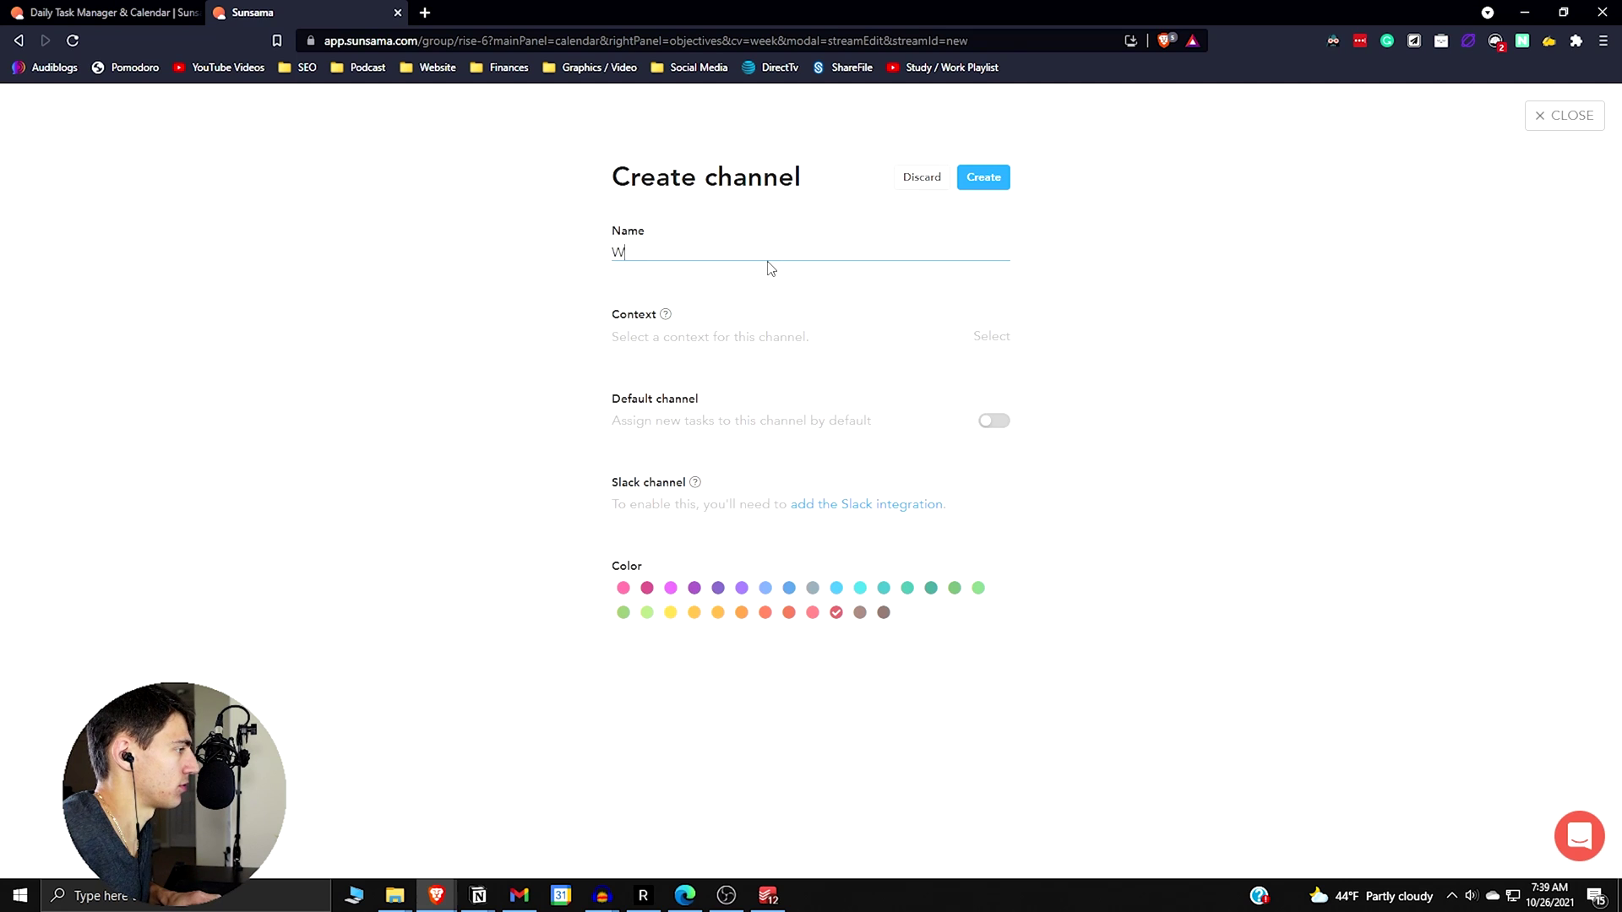
type("ork")
left_click(767, 454)
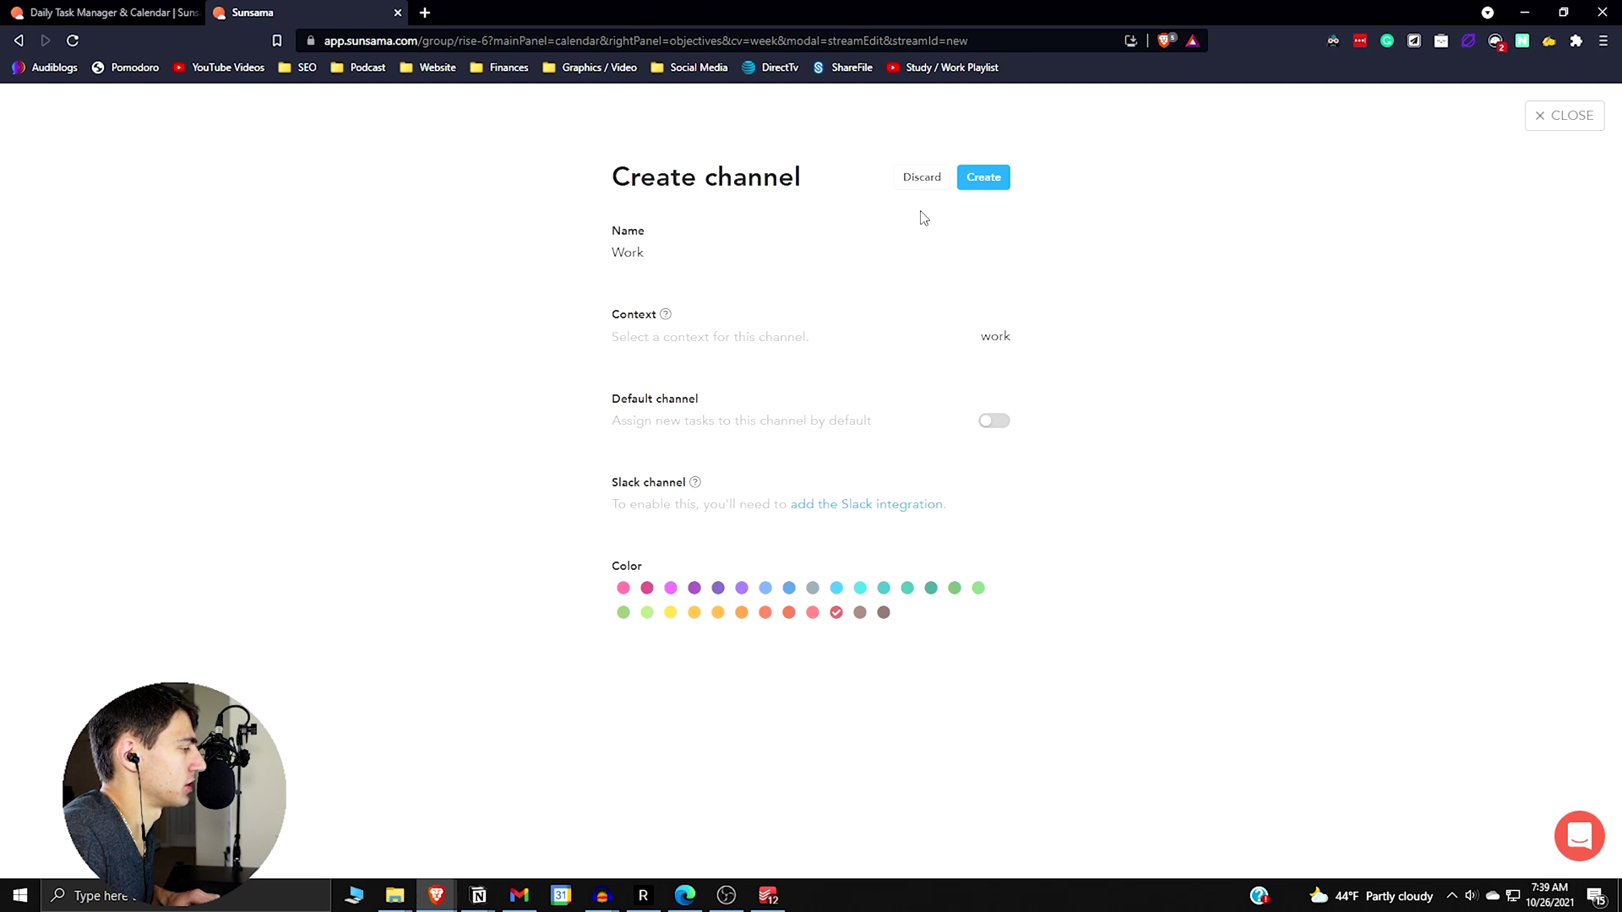
left_click(982, 177)
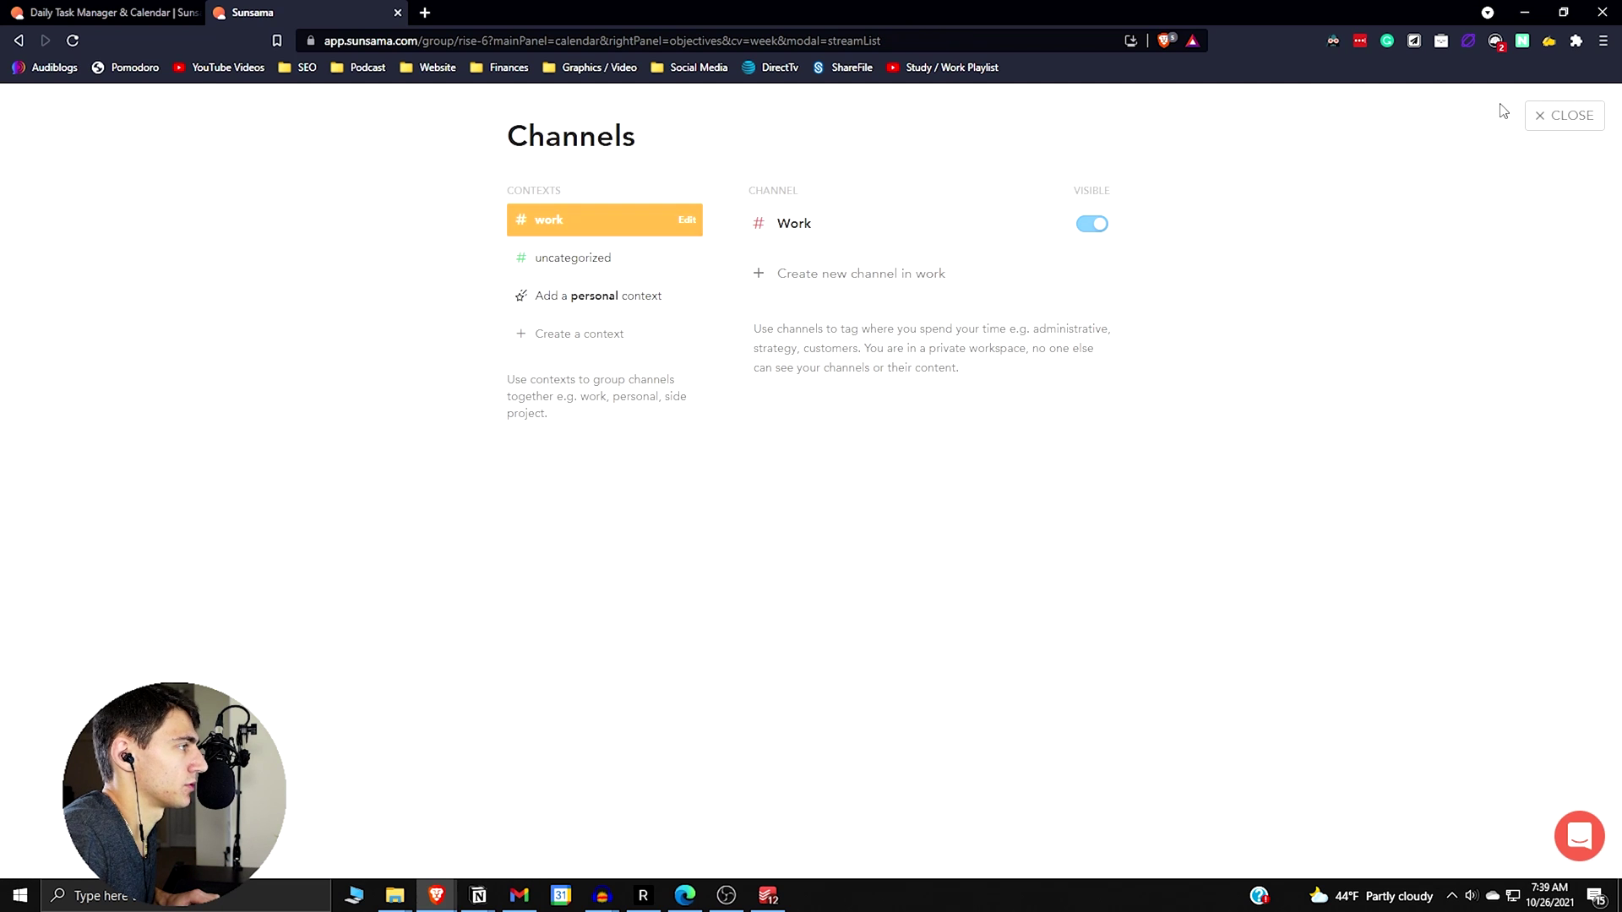
left_click(1564, 116)
Show the Tasks board for the all channel with the WORK channel group collapsed
left_click(53, 435)
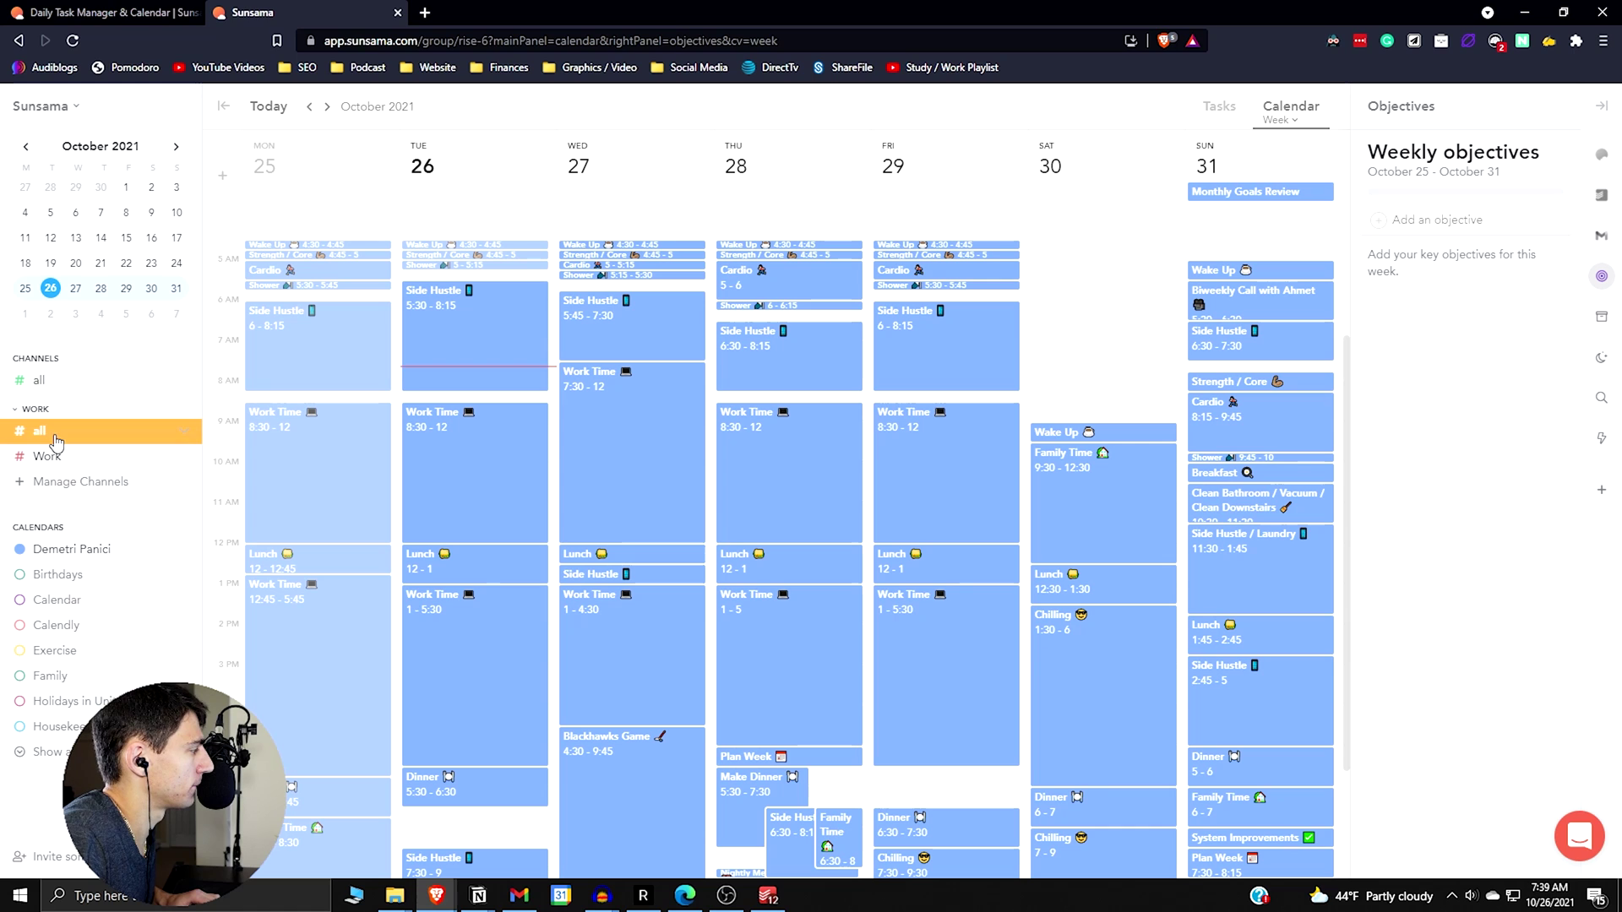
left_click(58, 457)
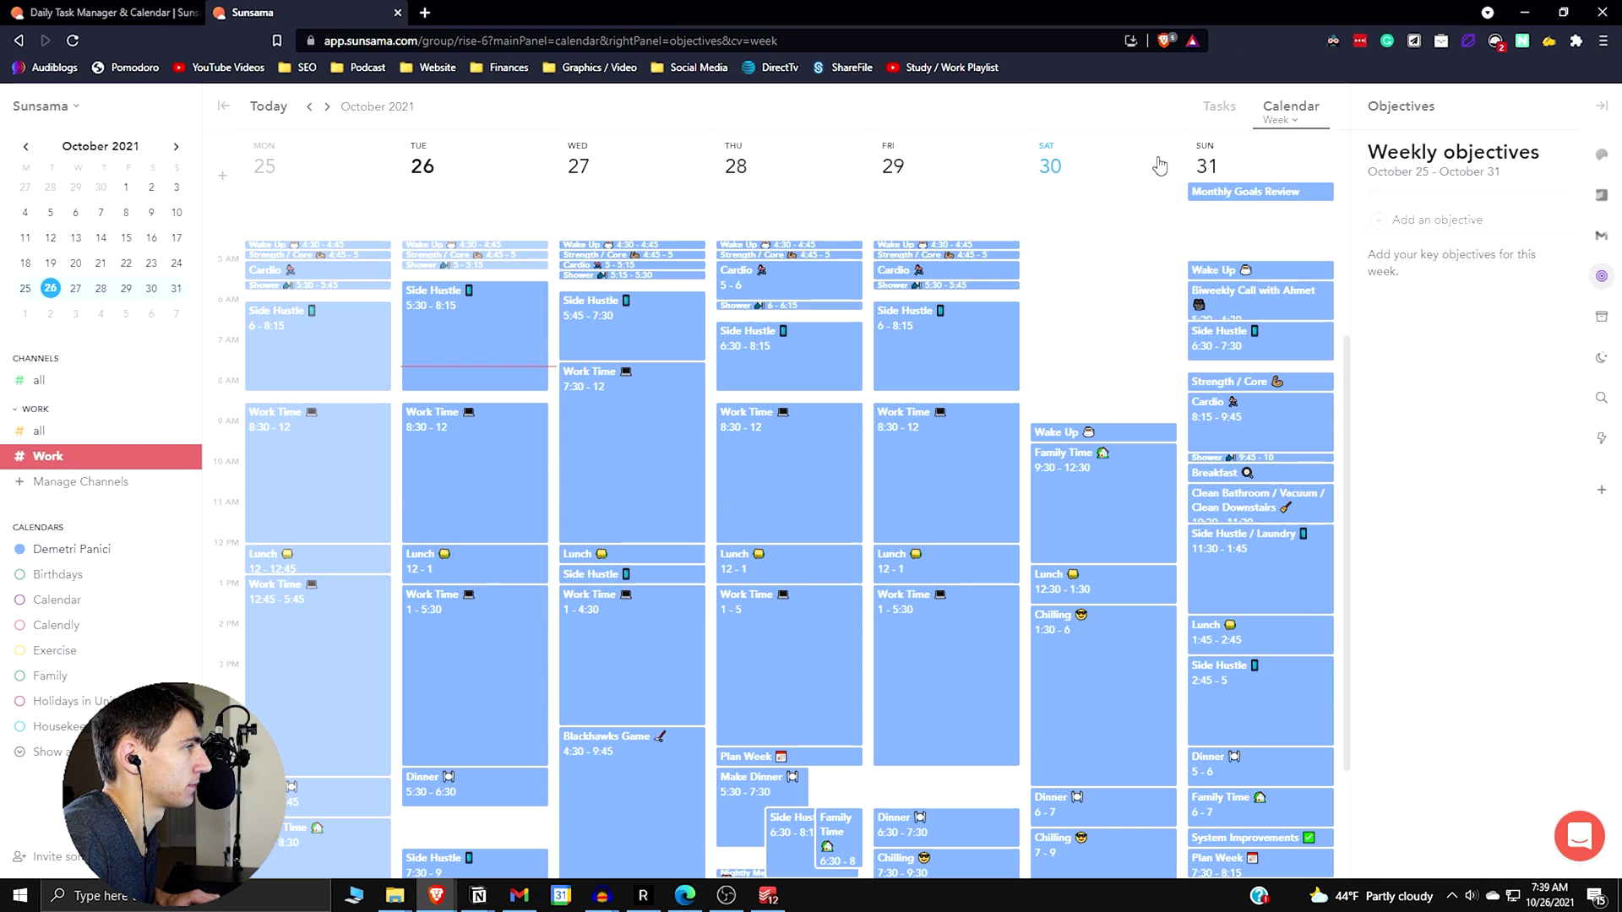
left_click(1217, 105)
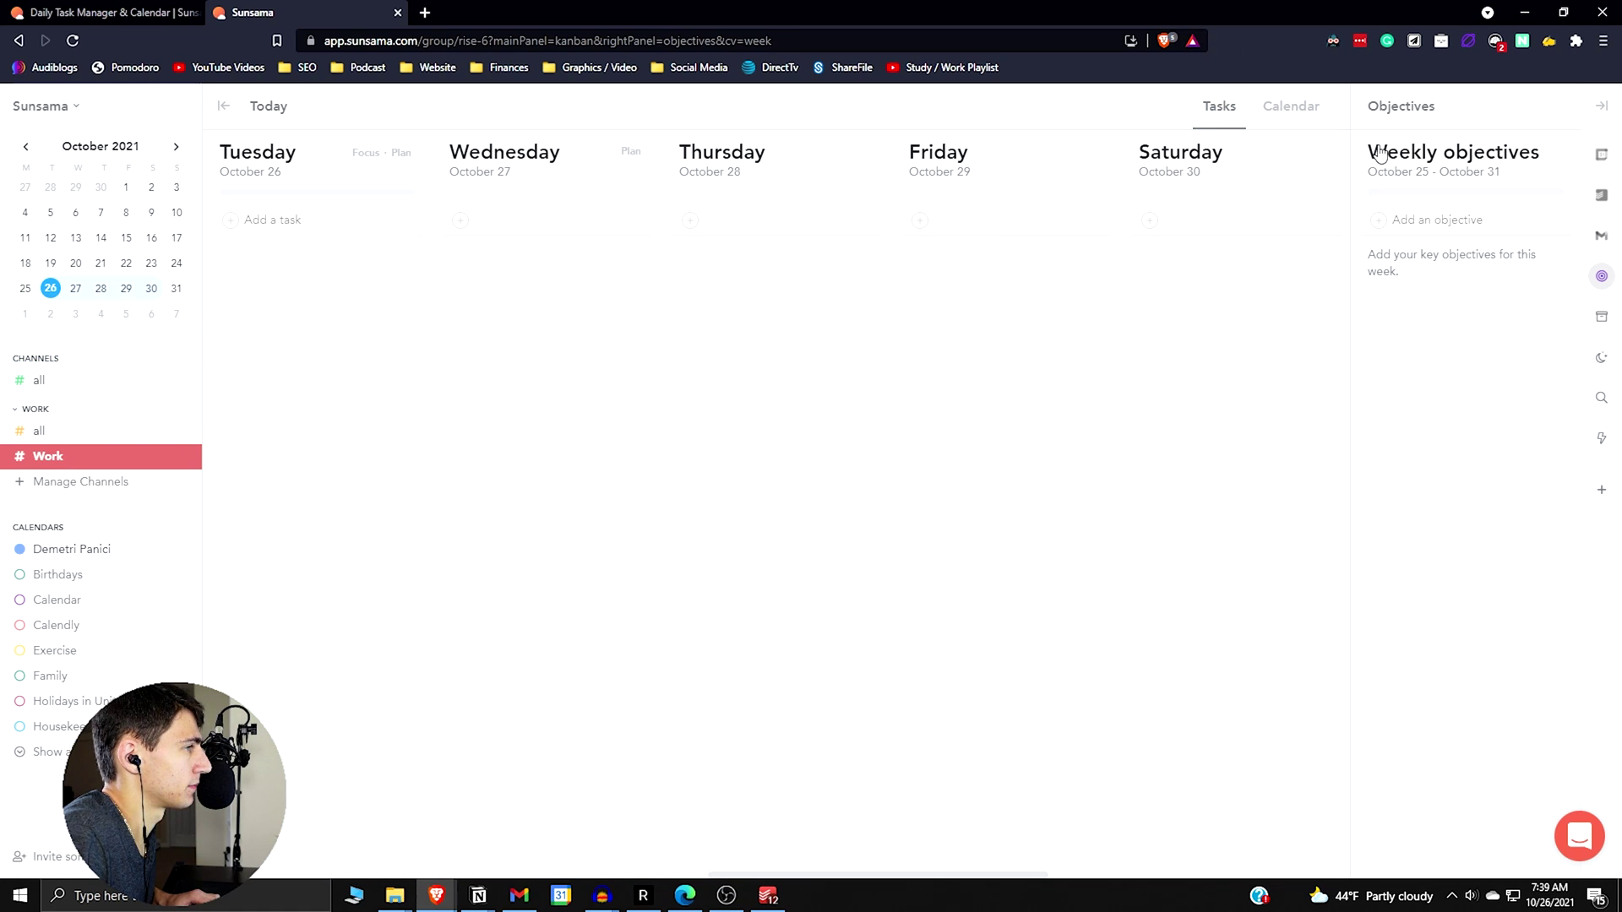
left_click(93, 440)
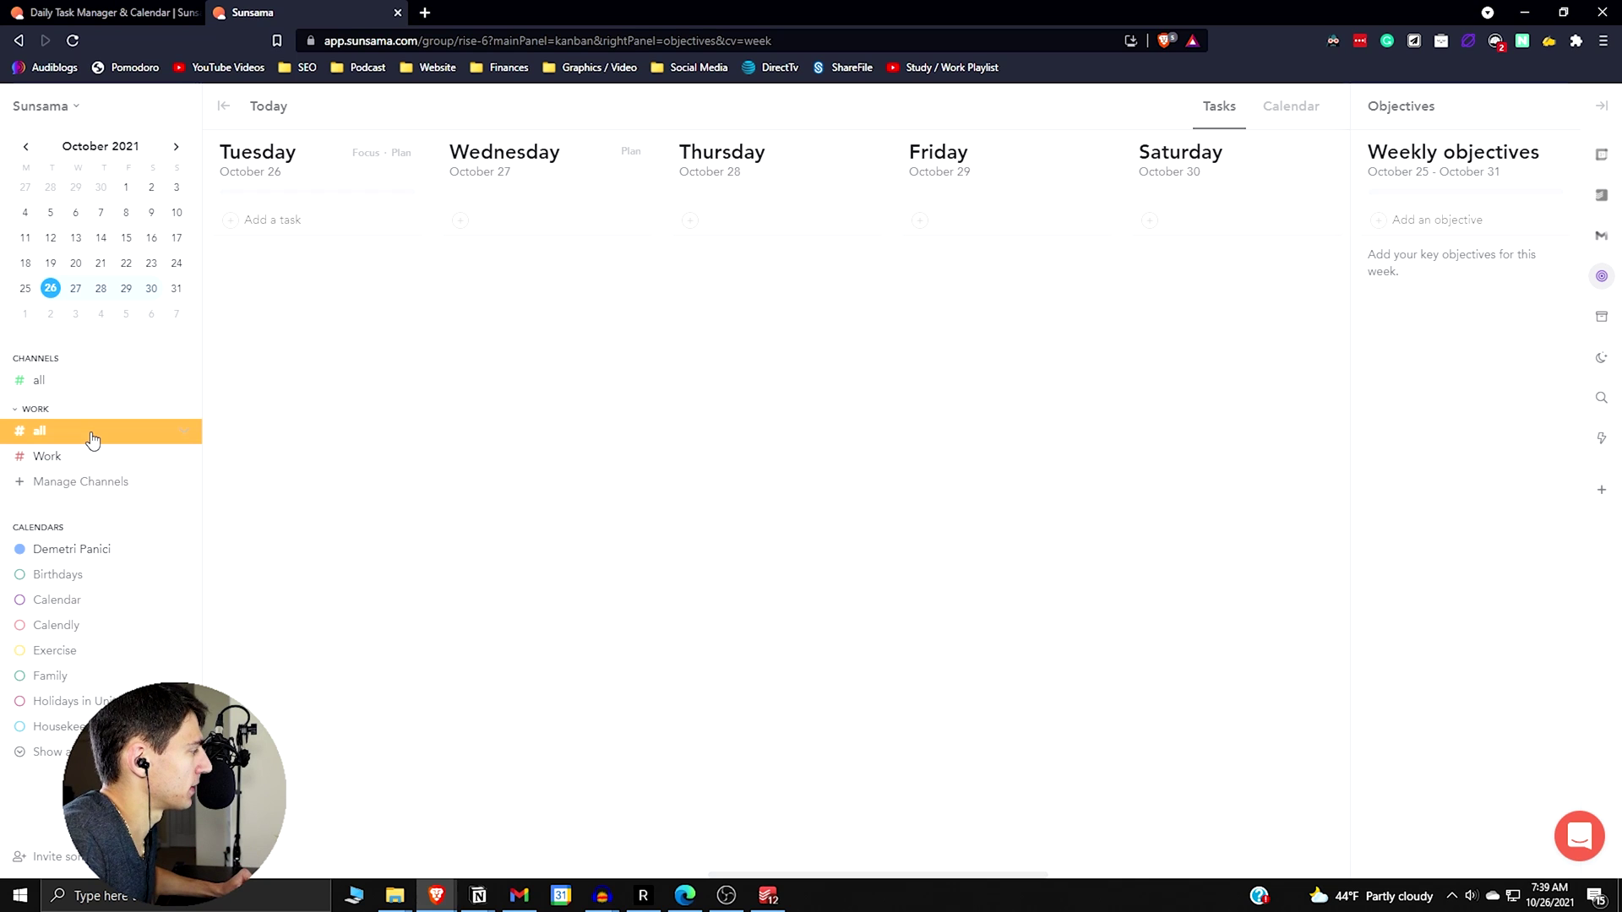
left_click(73, 386)
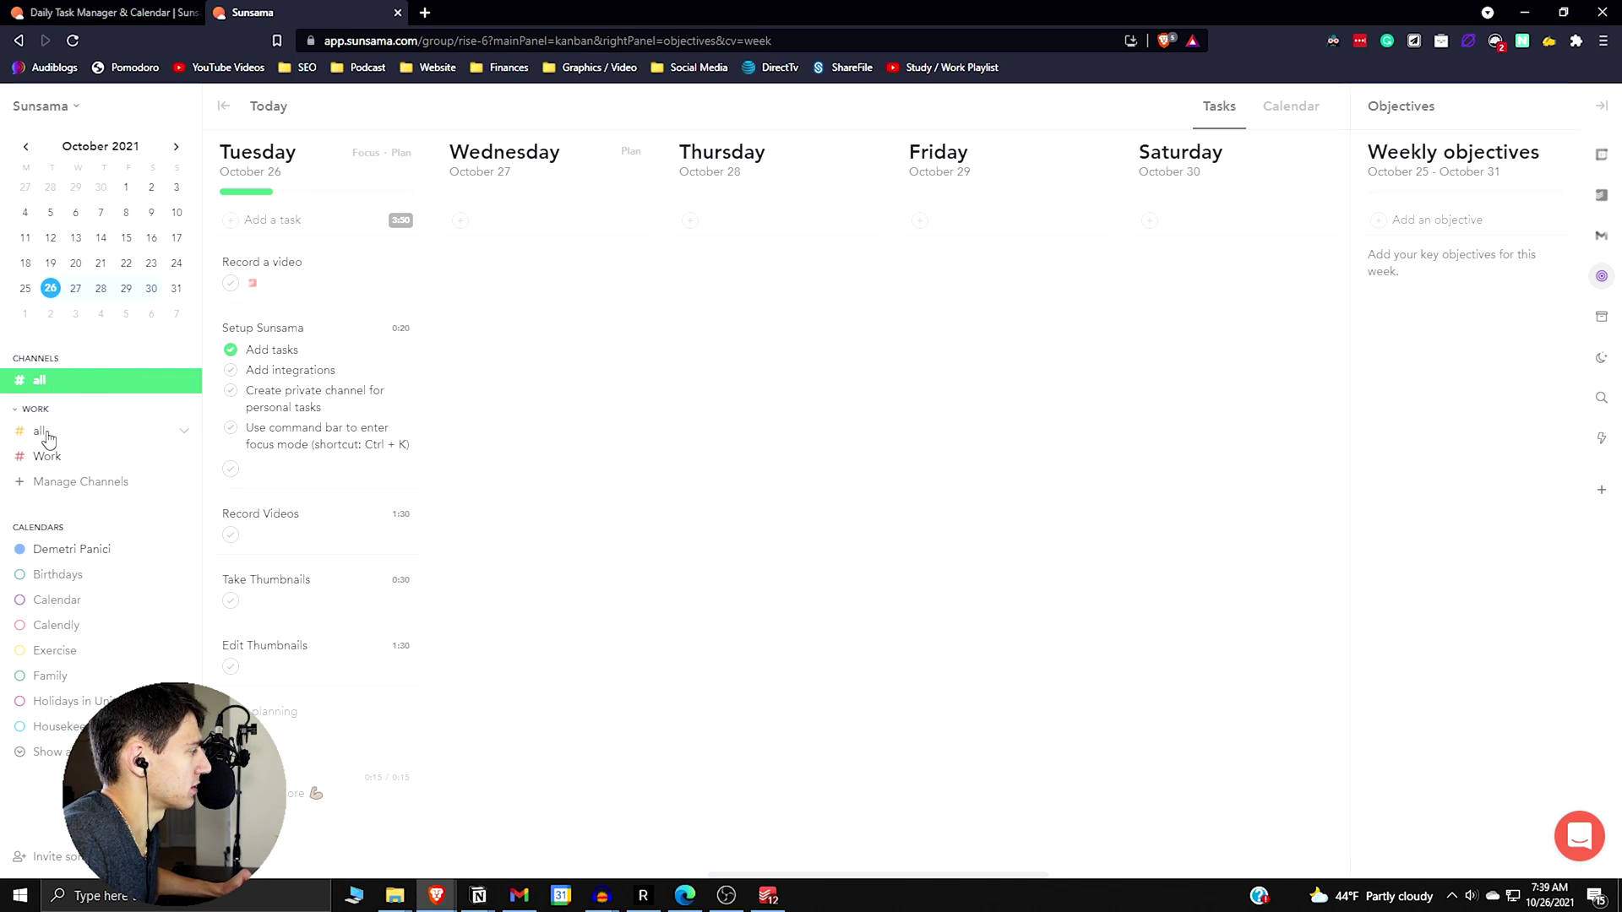
left_click(49, 432)
left_click(47, 410)
left_click(49, 382)
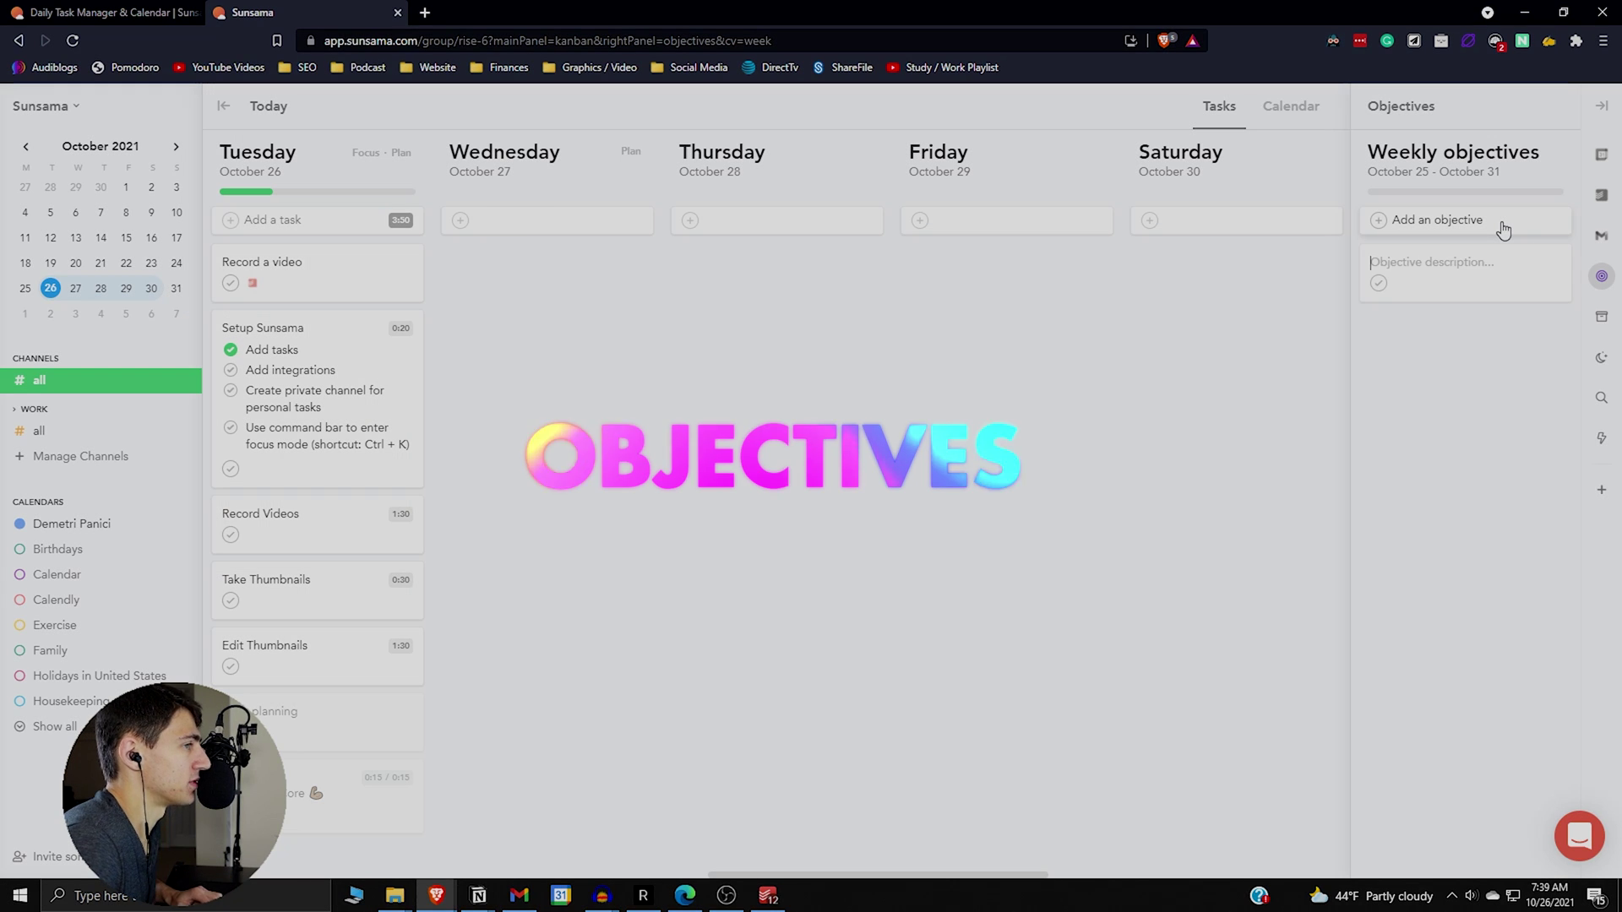
Add a weekly objective named 'Edit this video'
left_click(1503, 225)
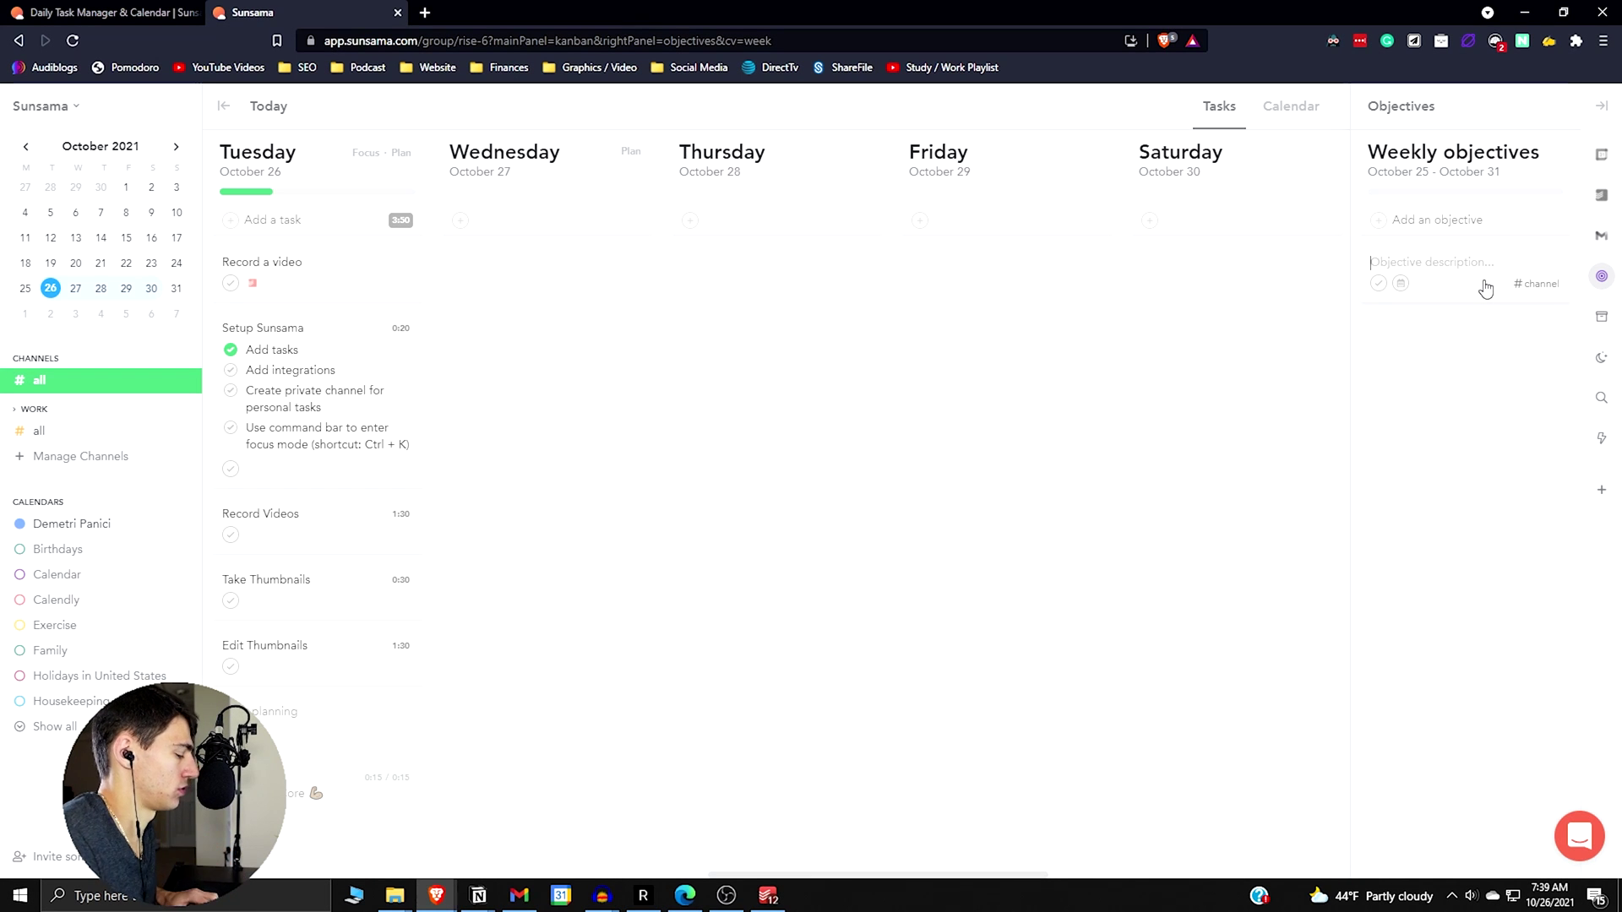
type("Edit this video")
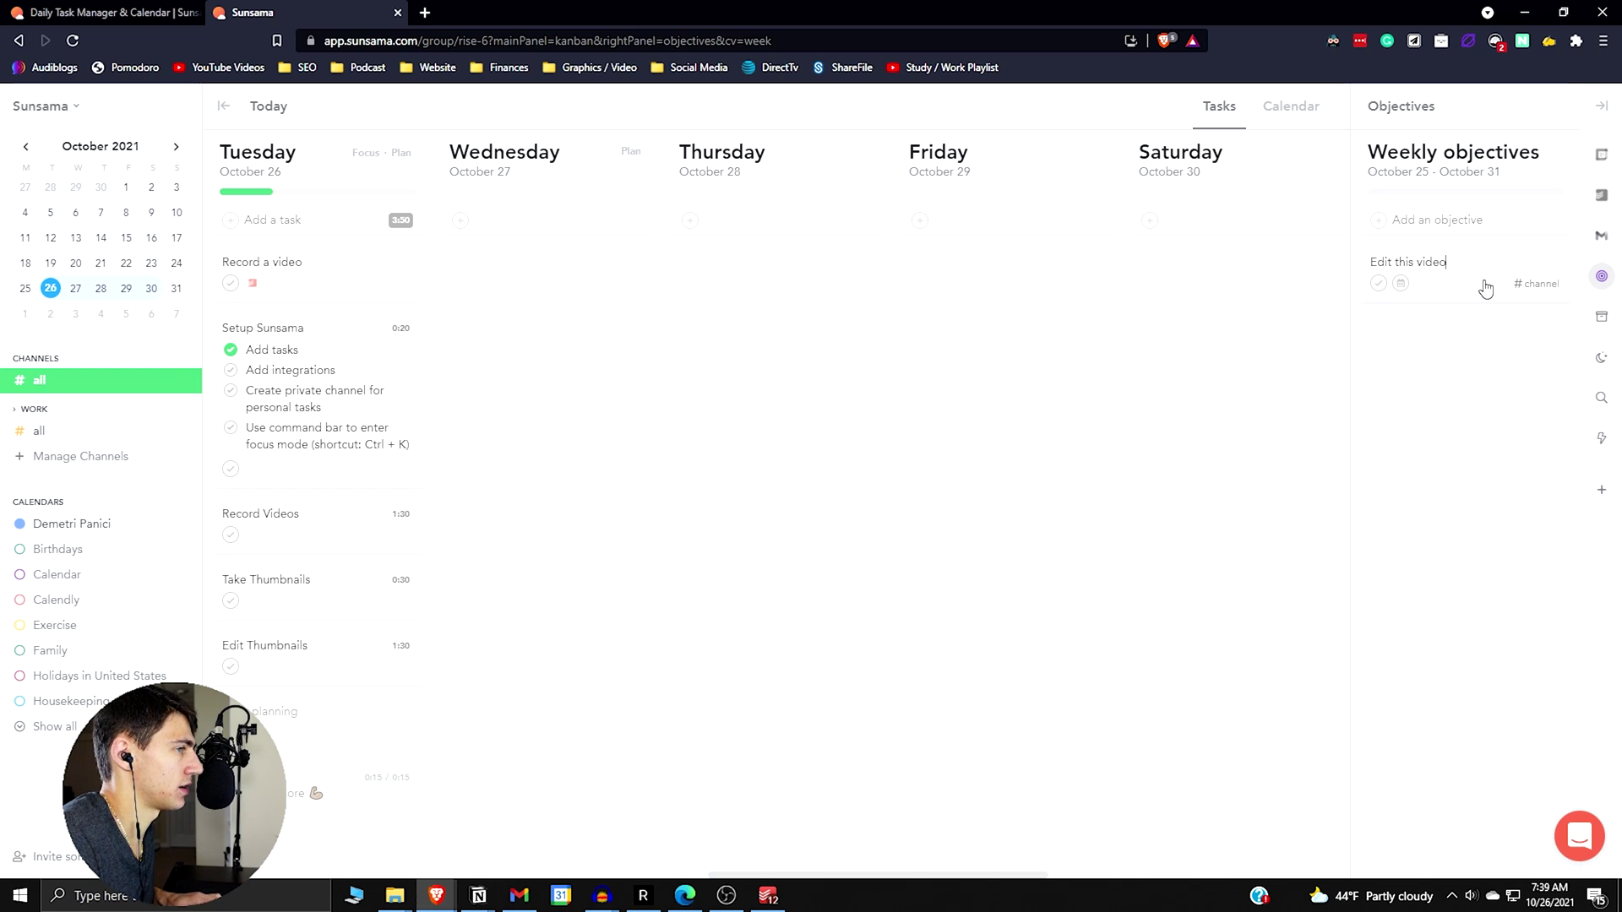
key("Return")
Set 30 minutes for Monday, Wednesday and Tuesday in the objective's details
left_click(1480, 363)
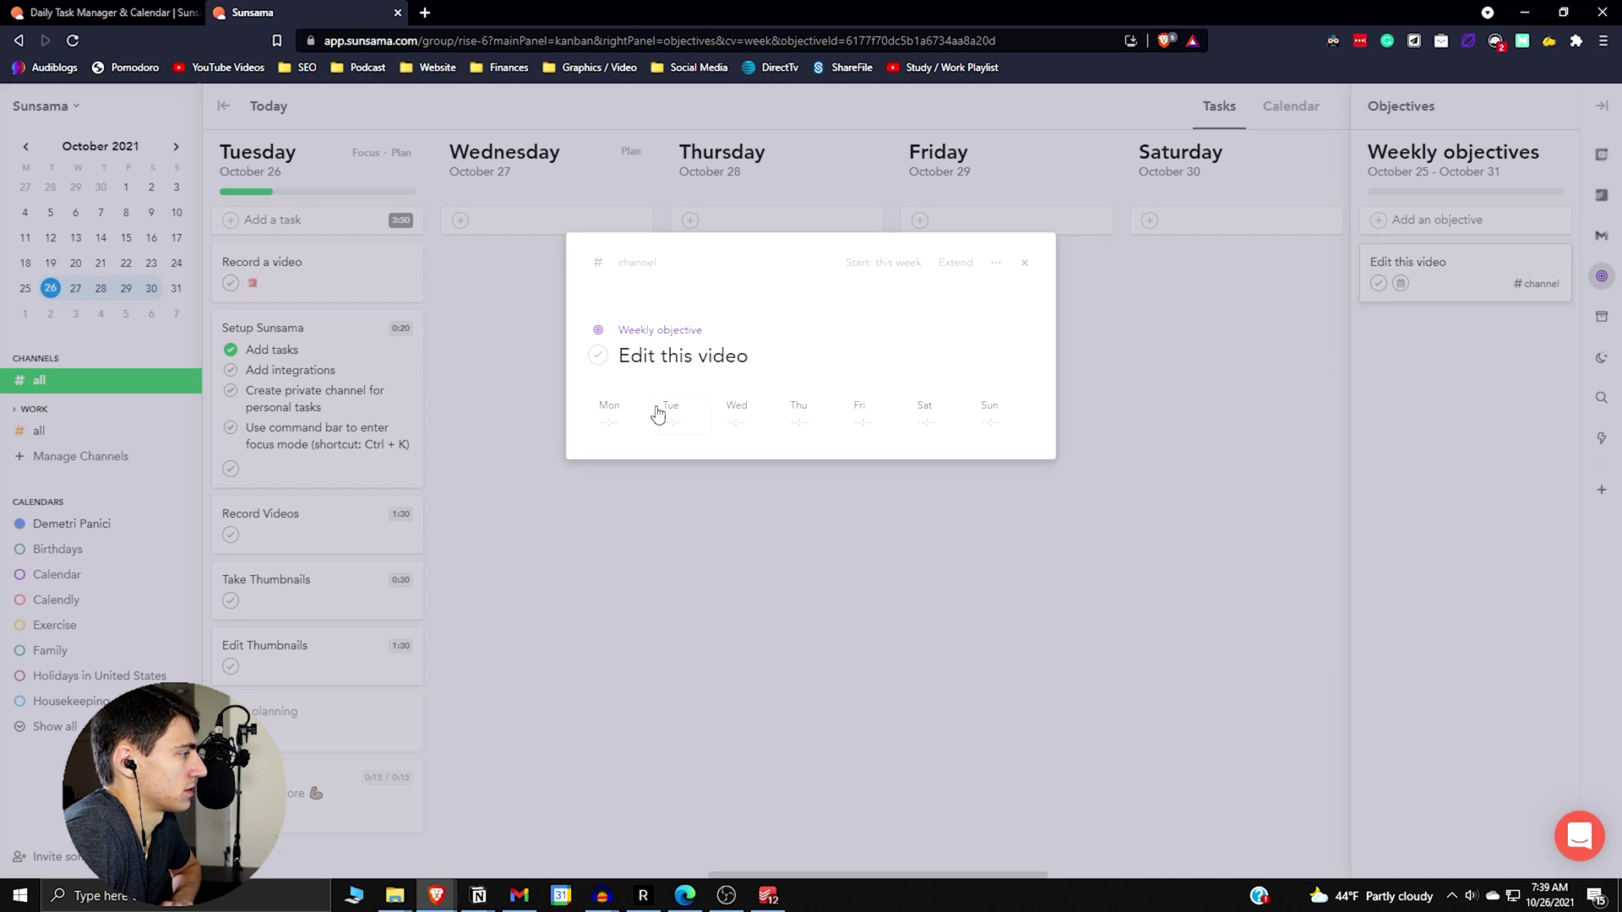
left_click(621, 426)
scroll(601, 608, "down", 2)
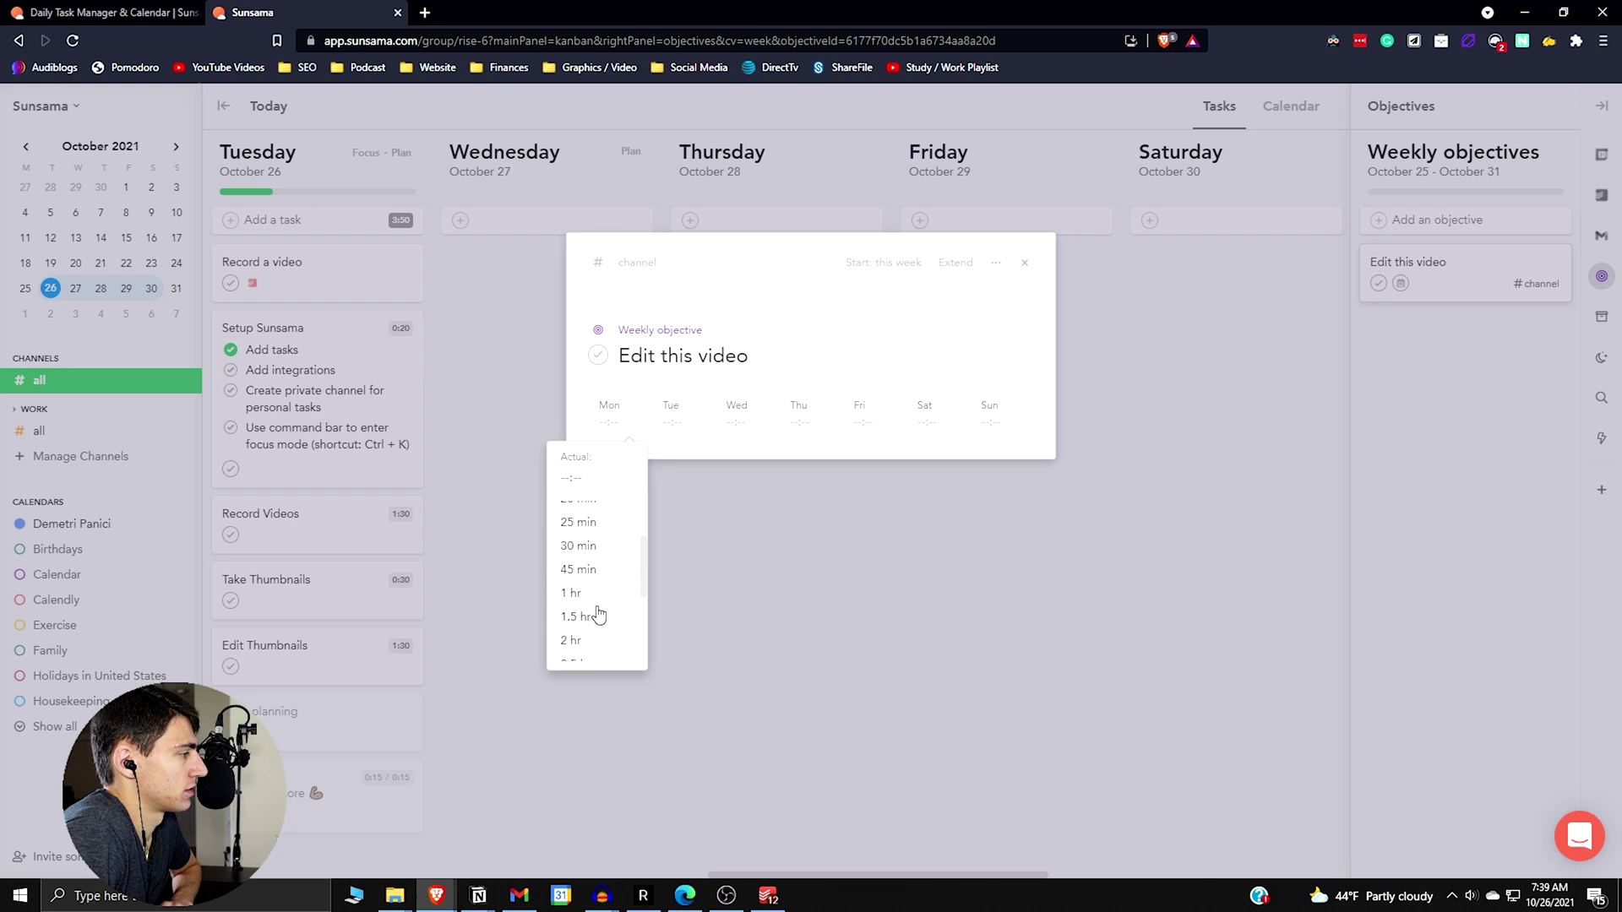
left_click(589, 559)
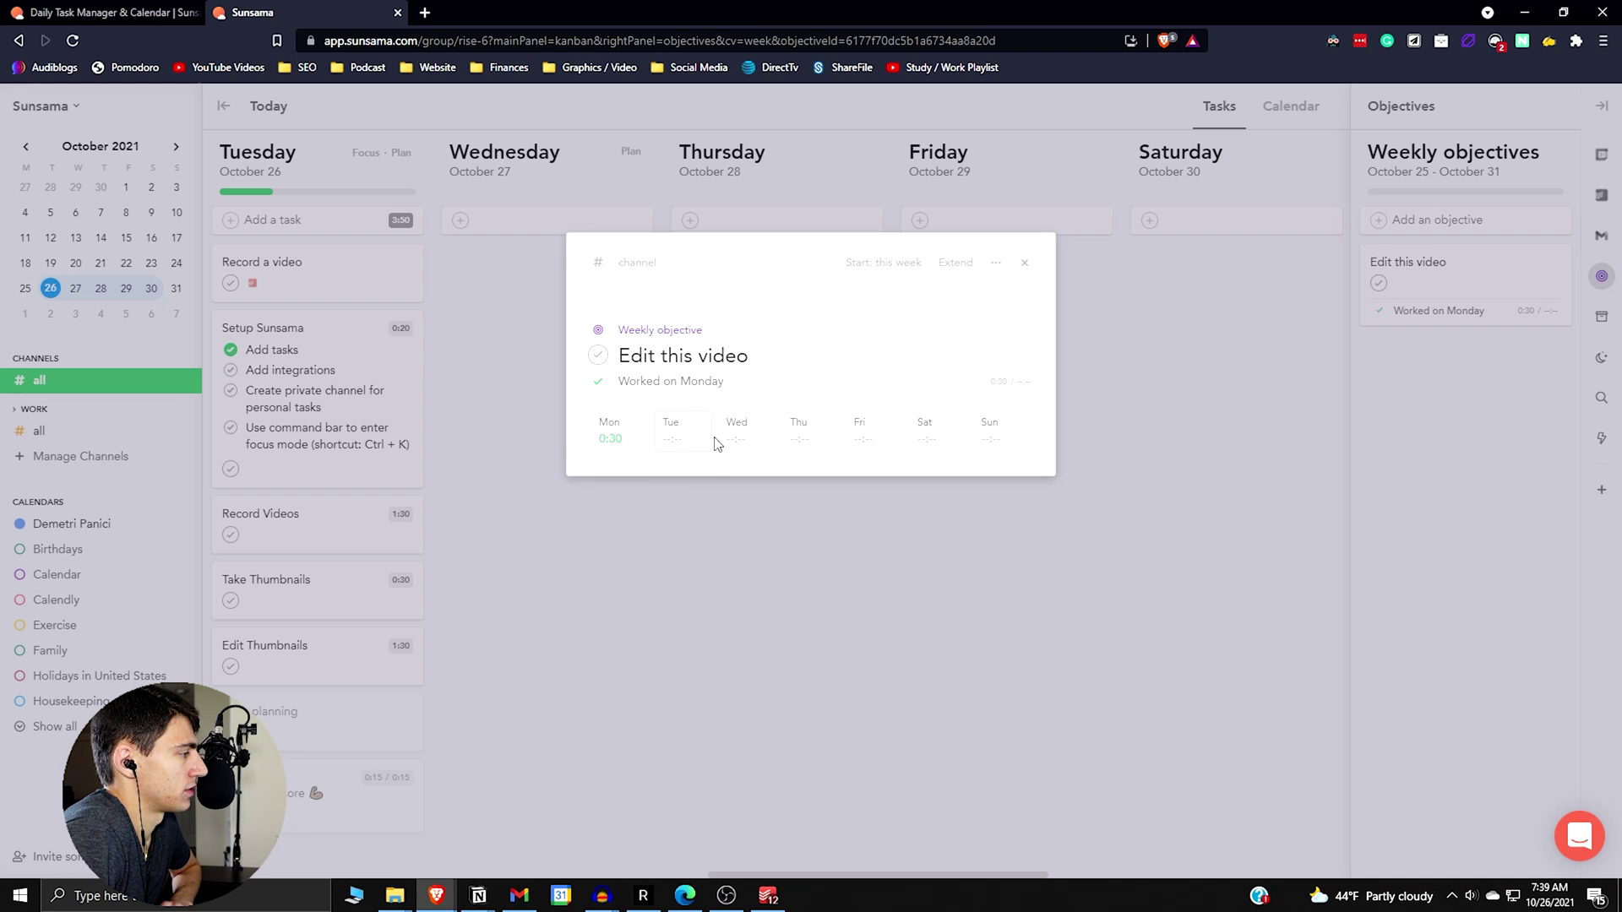
left_click(751, 441)
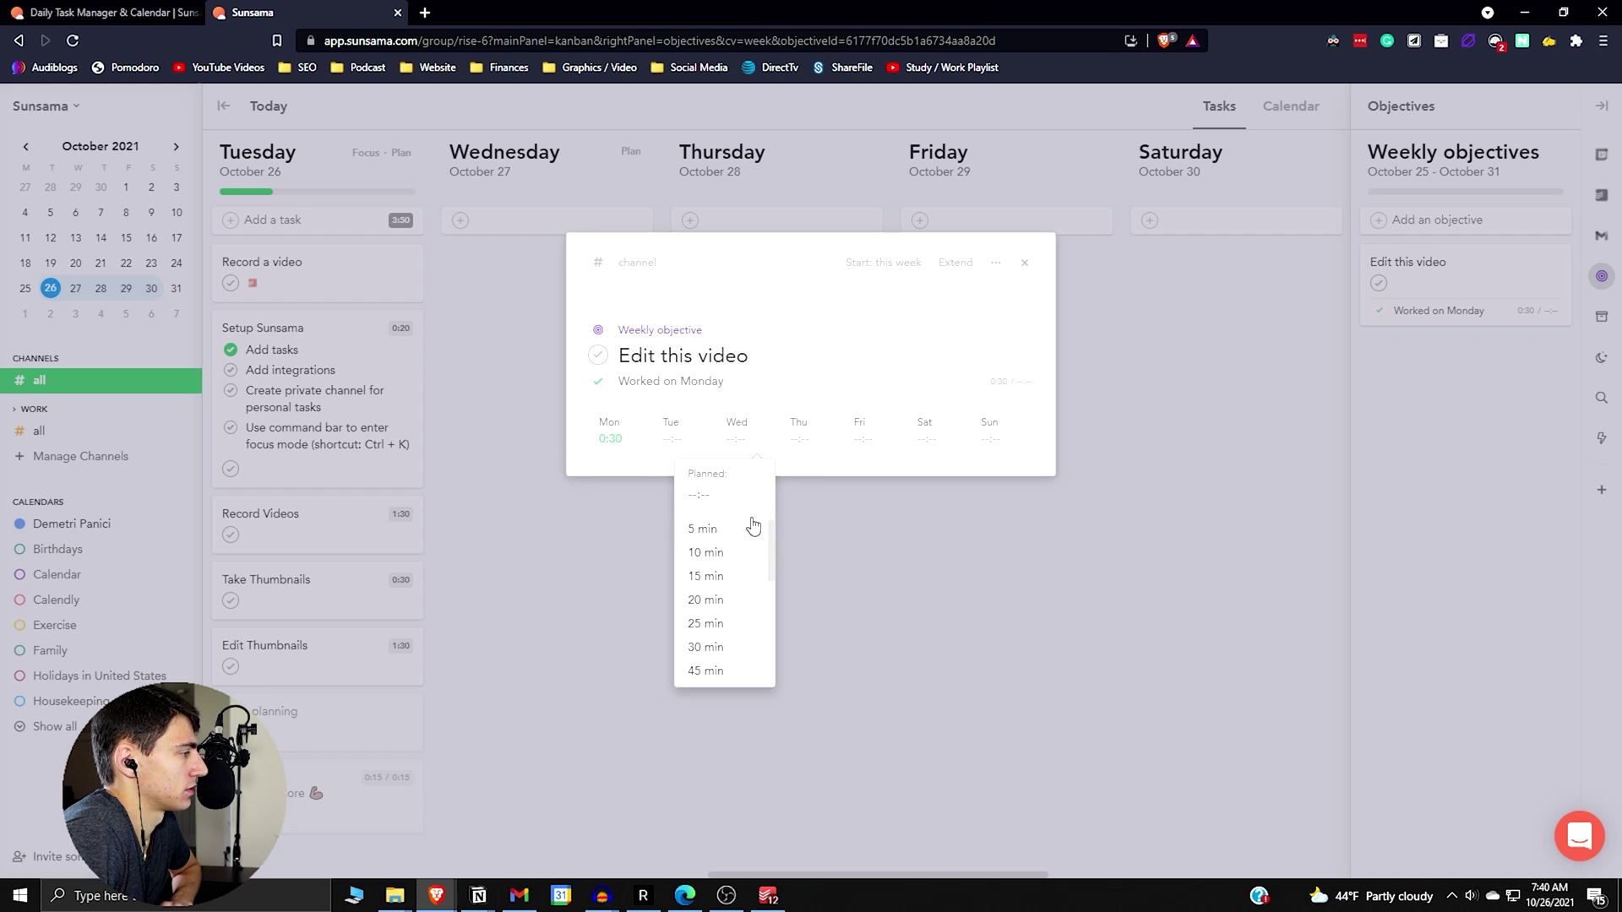
scroll(744, 540, "down", 2)
scroll(735, 557, "up", 2)
left_click(721, 574)
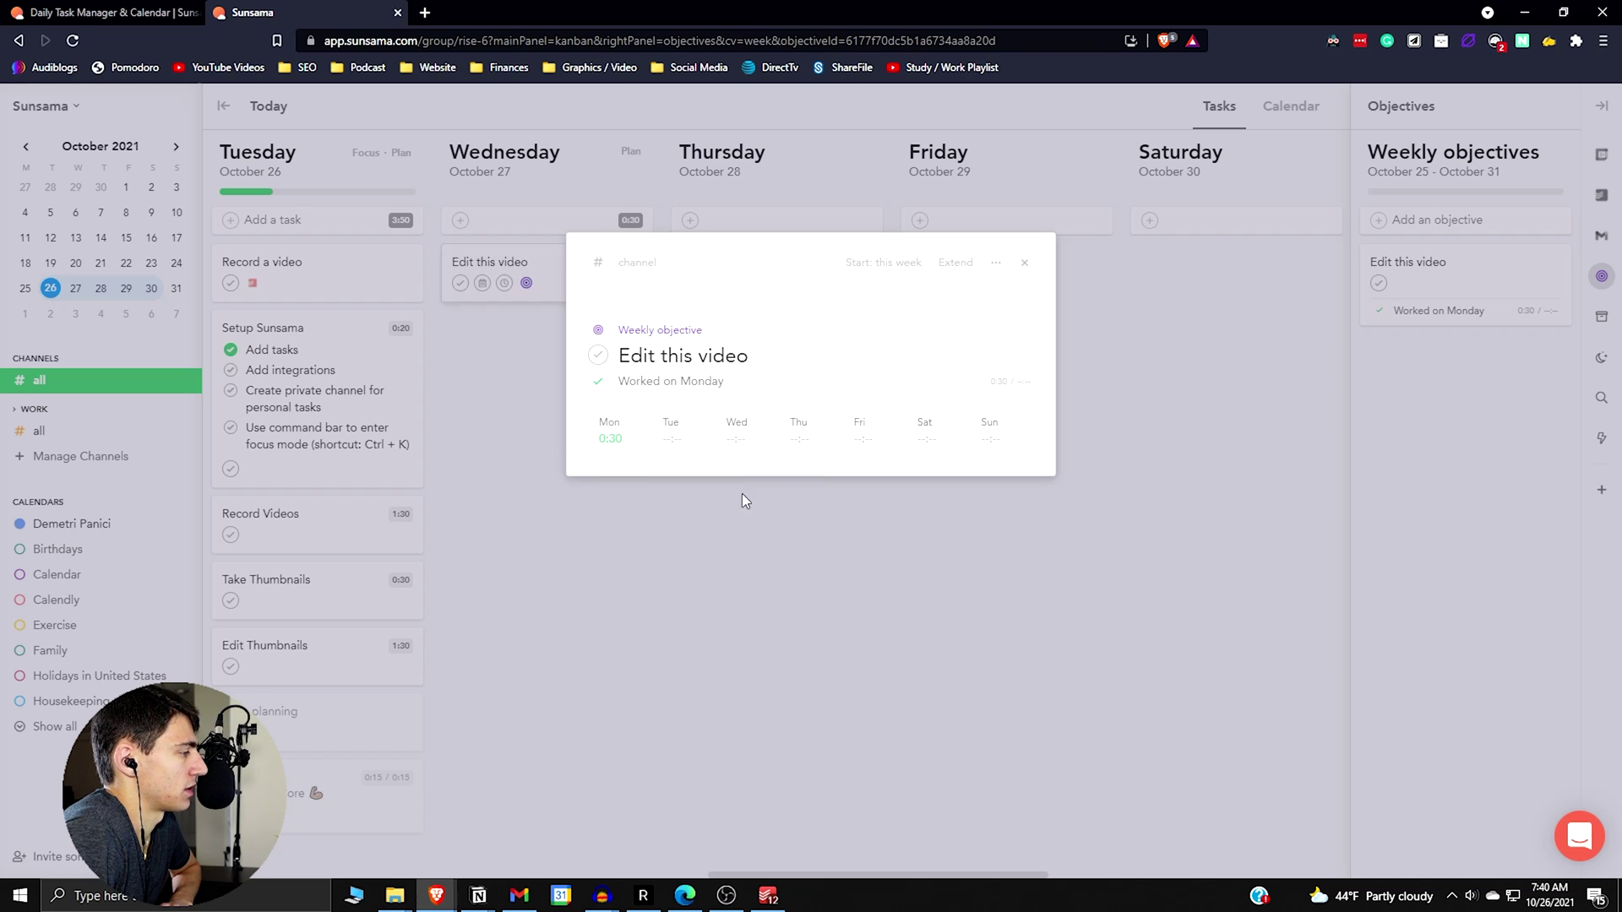
left_click(698, 453)
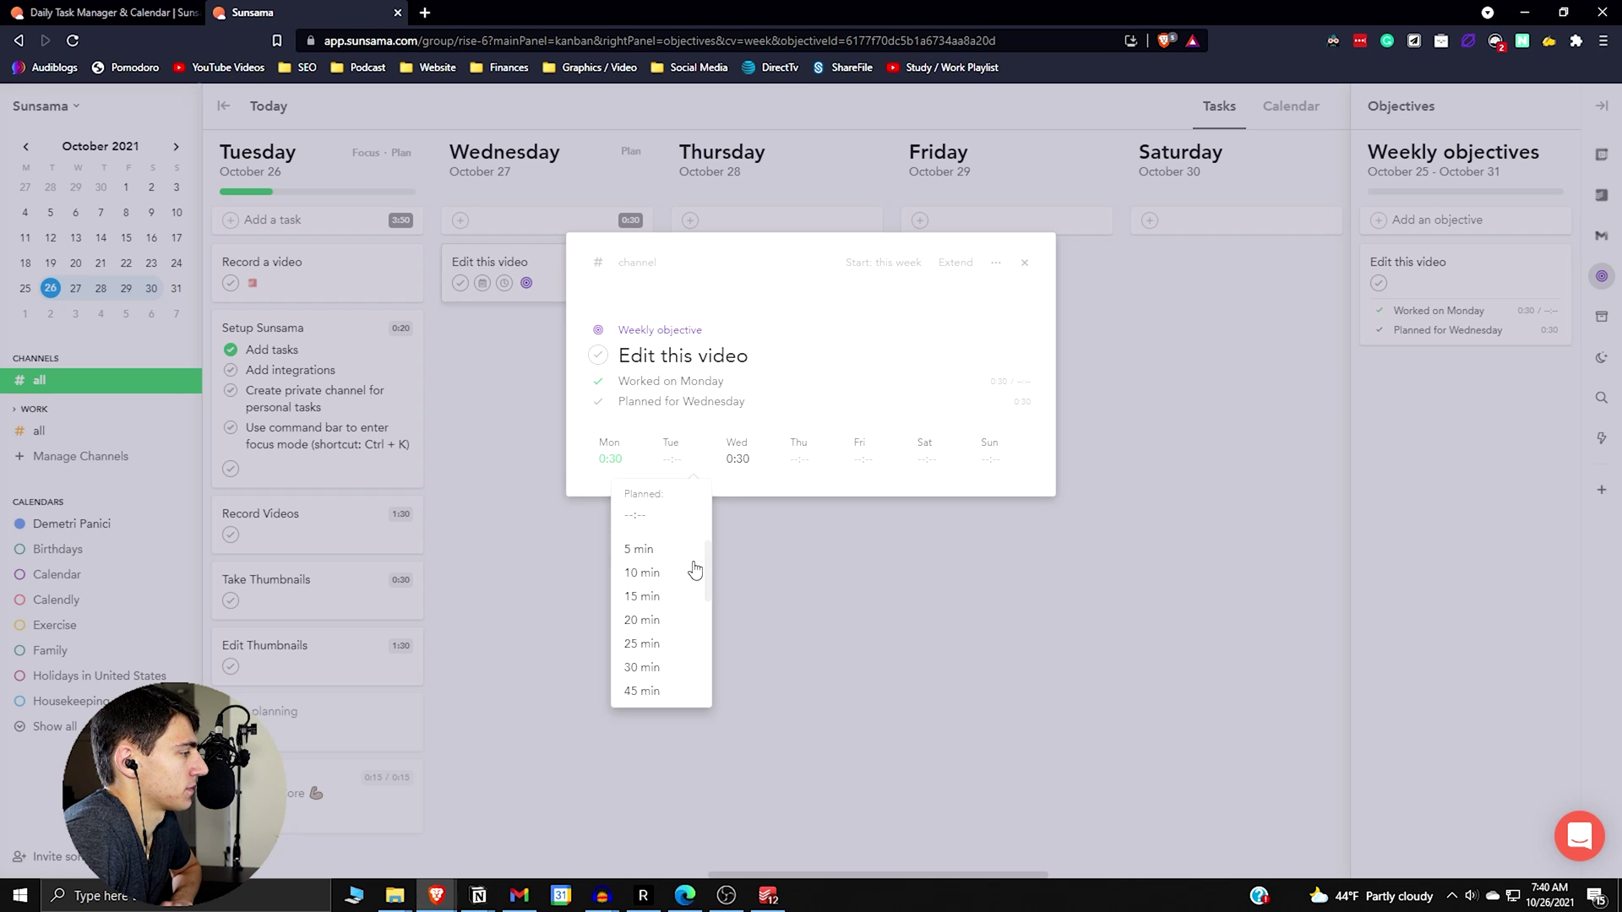
scroll(676, 592, "down", 2)
scroll(657, 602, "up", 2)
left_click(660, 561)
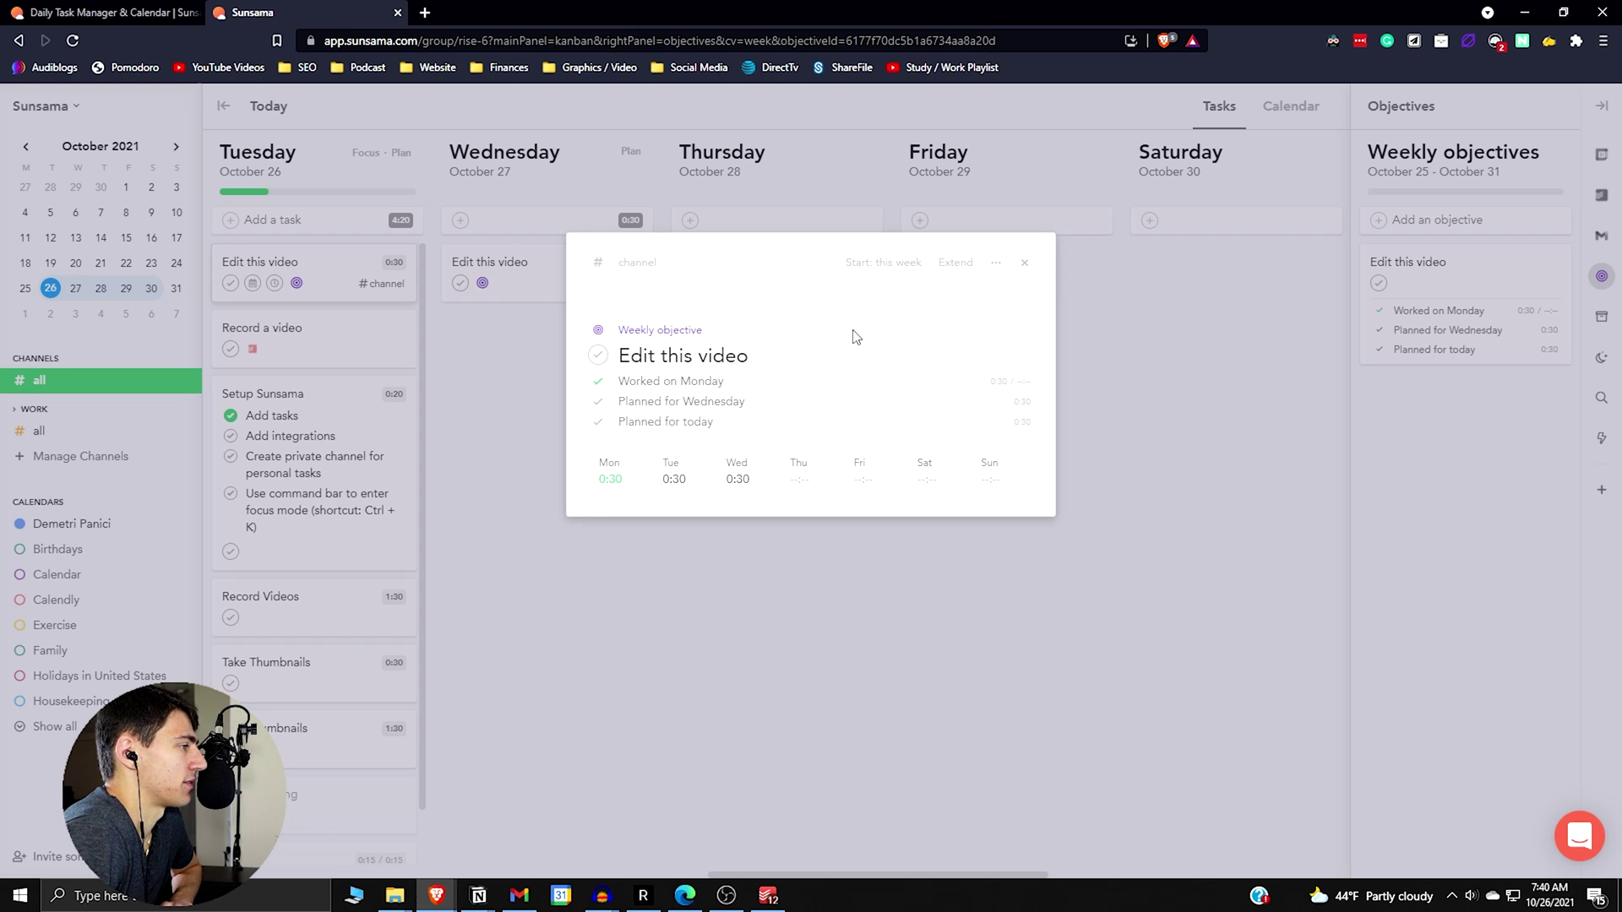
Rename the objective to Workout and plan 30 minutes each for Thursday and Friday
triple_click(728, 359)
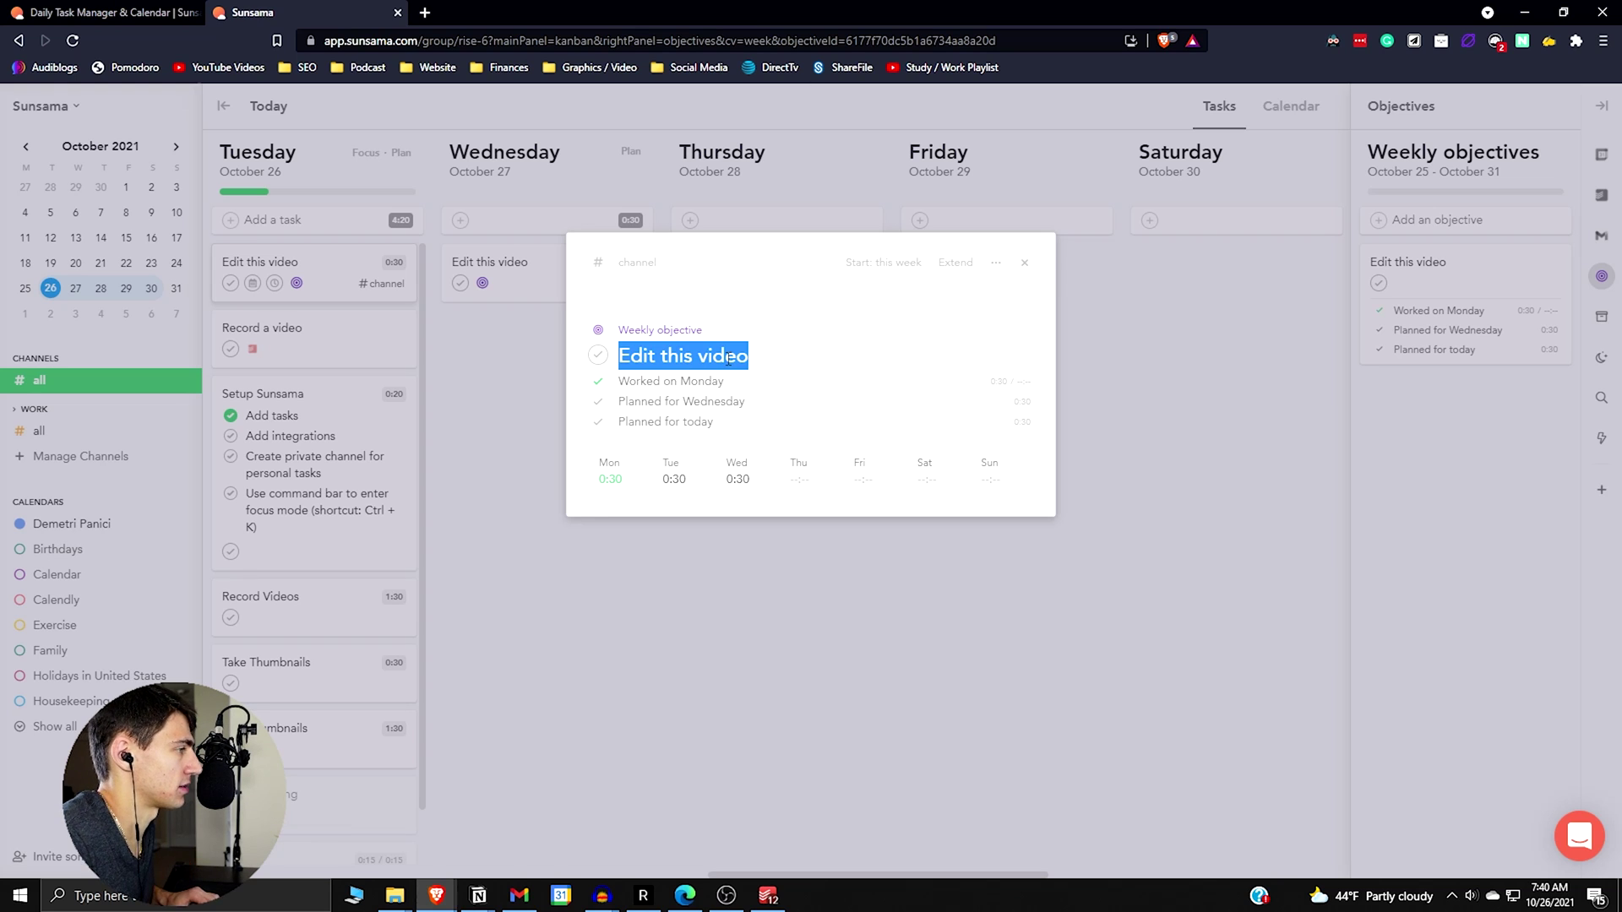
type("Workout")
left_click(789, 480)
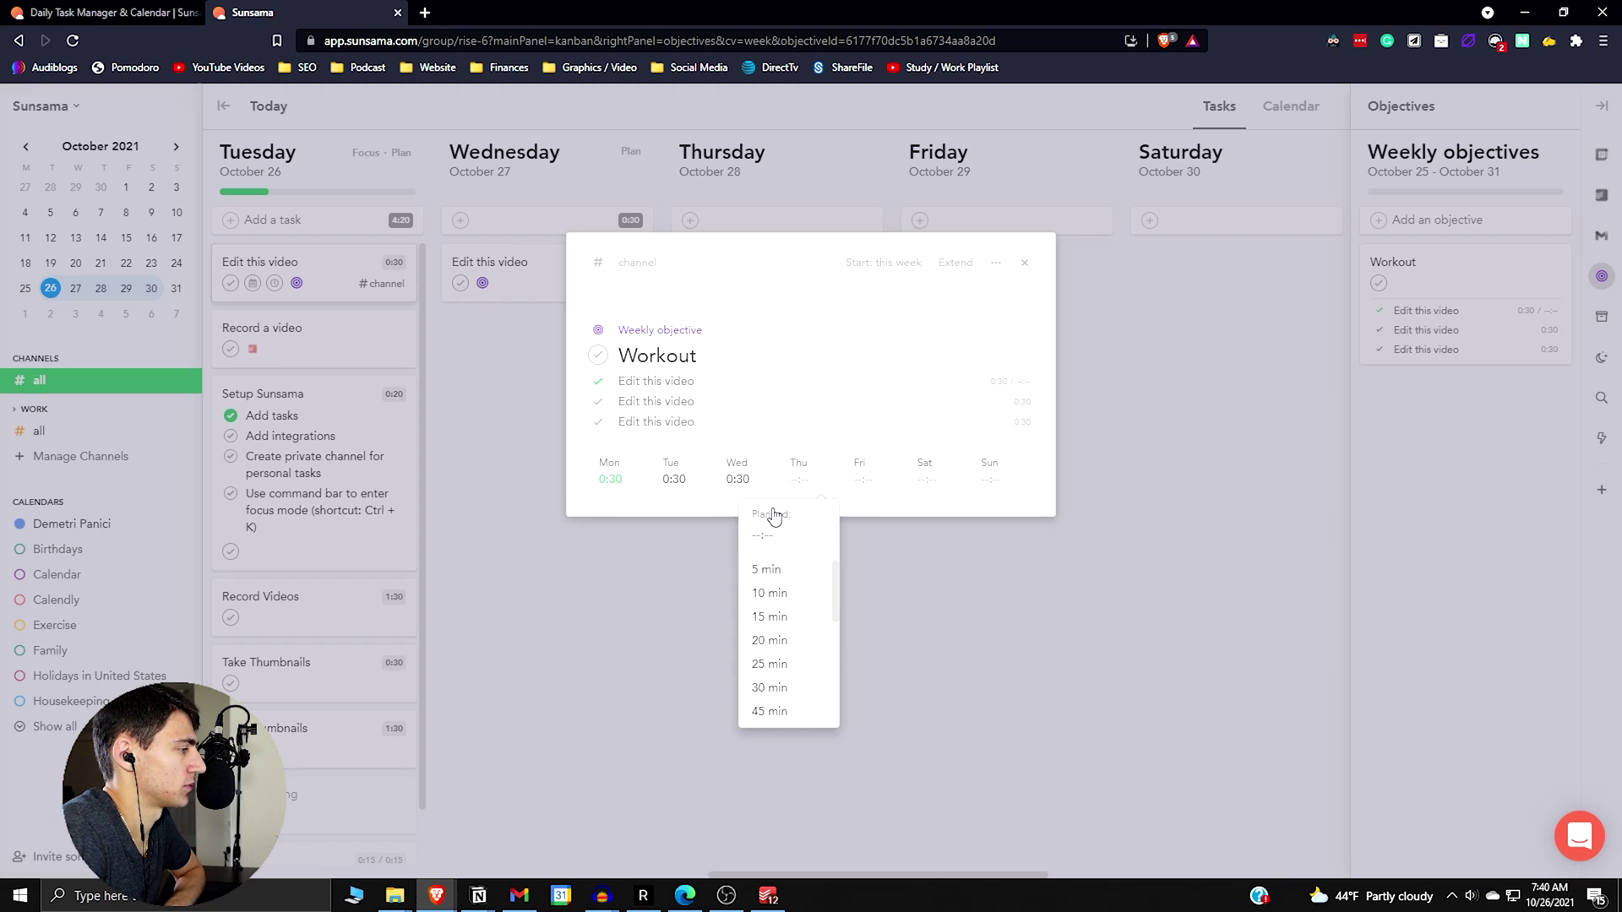
left_click(773, 688)
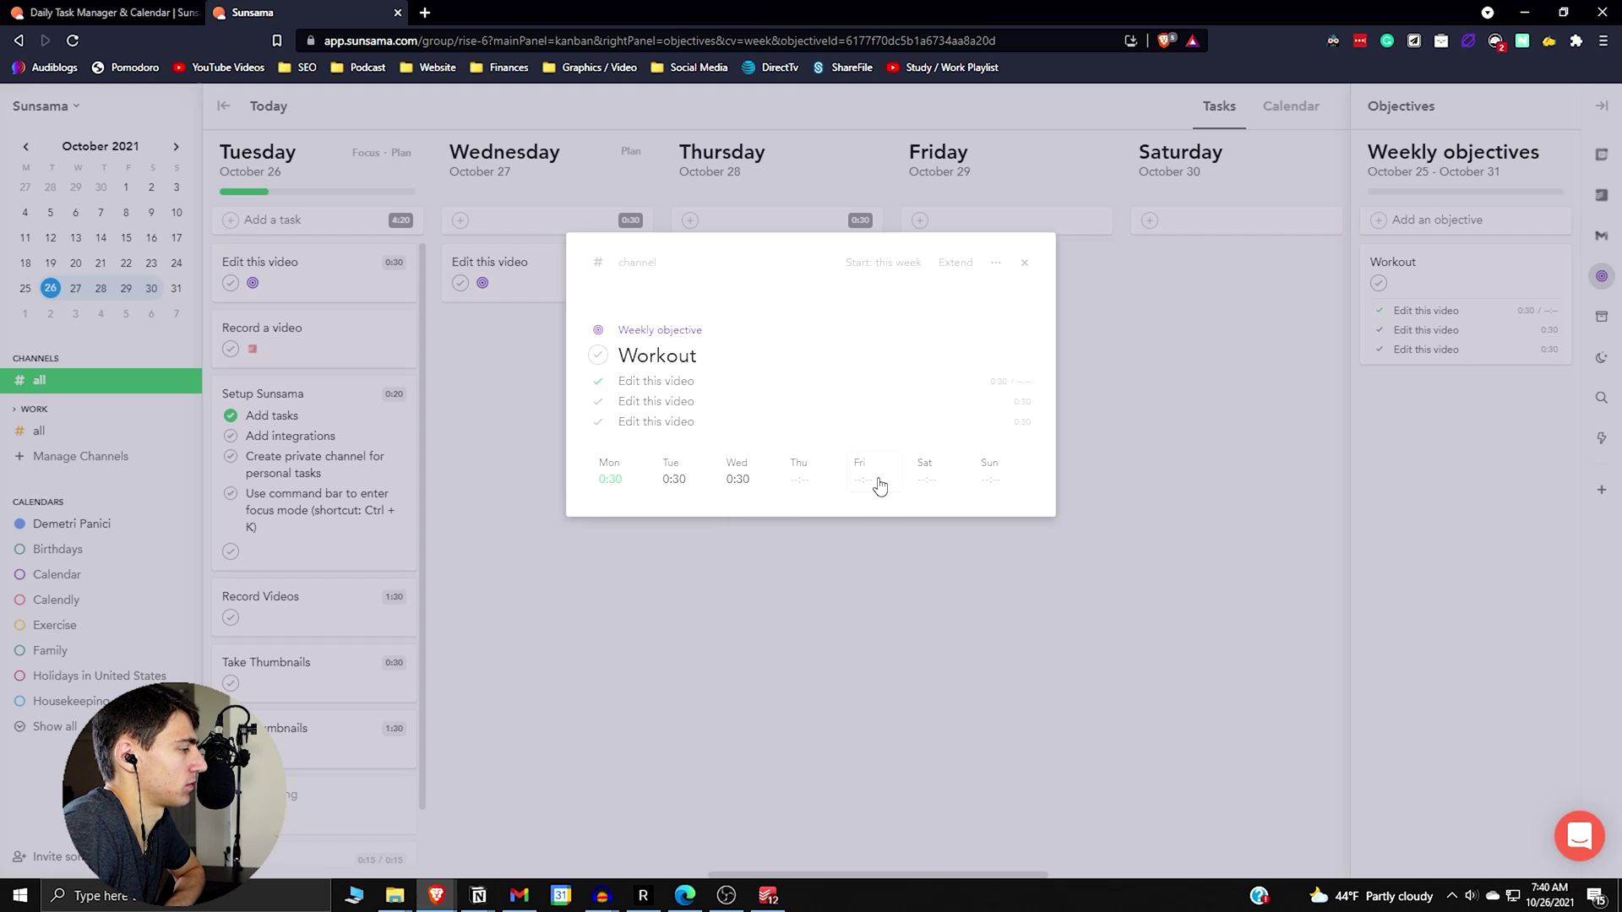
left_click(876, 481)
left_click(853, 708)
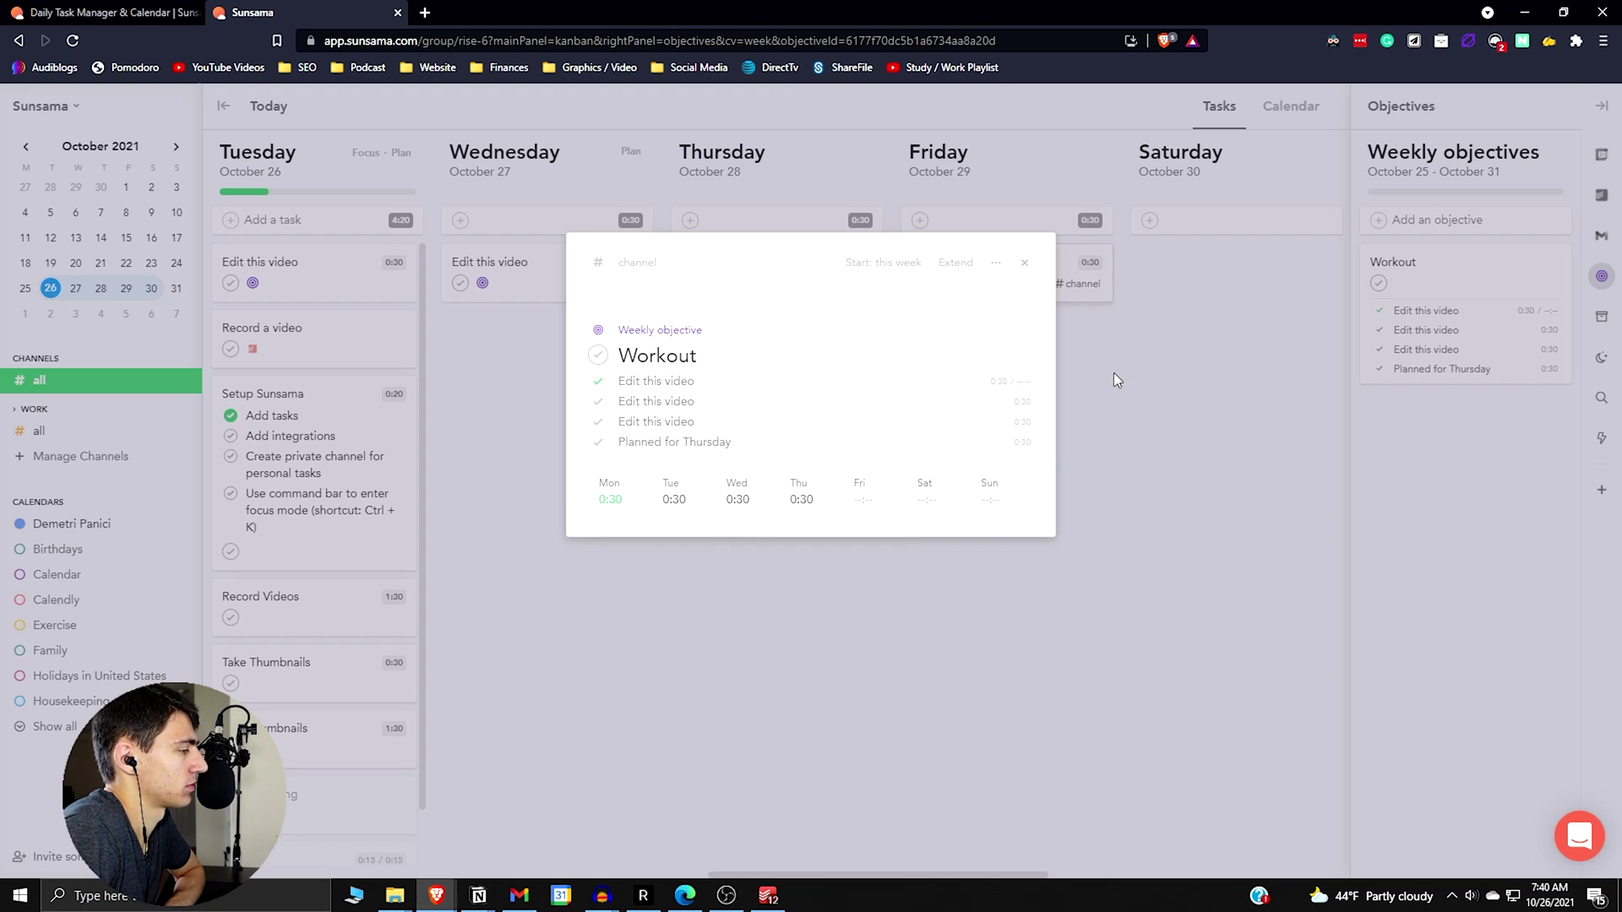
left_click(1024, 262)
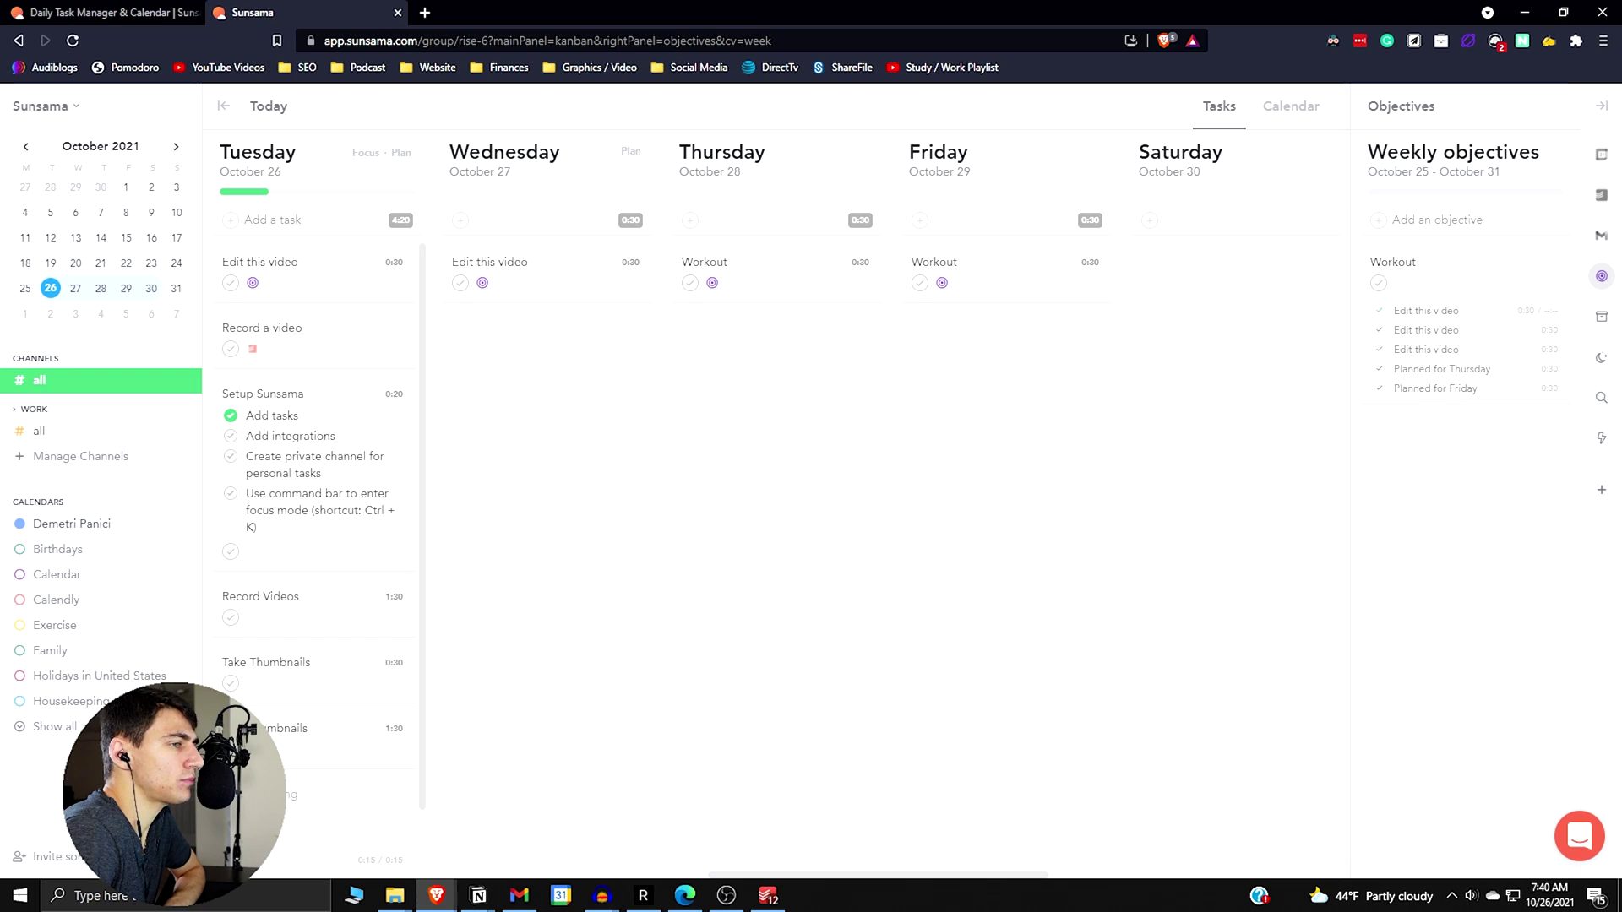
left_click(1601, 319)
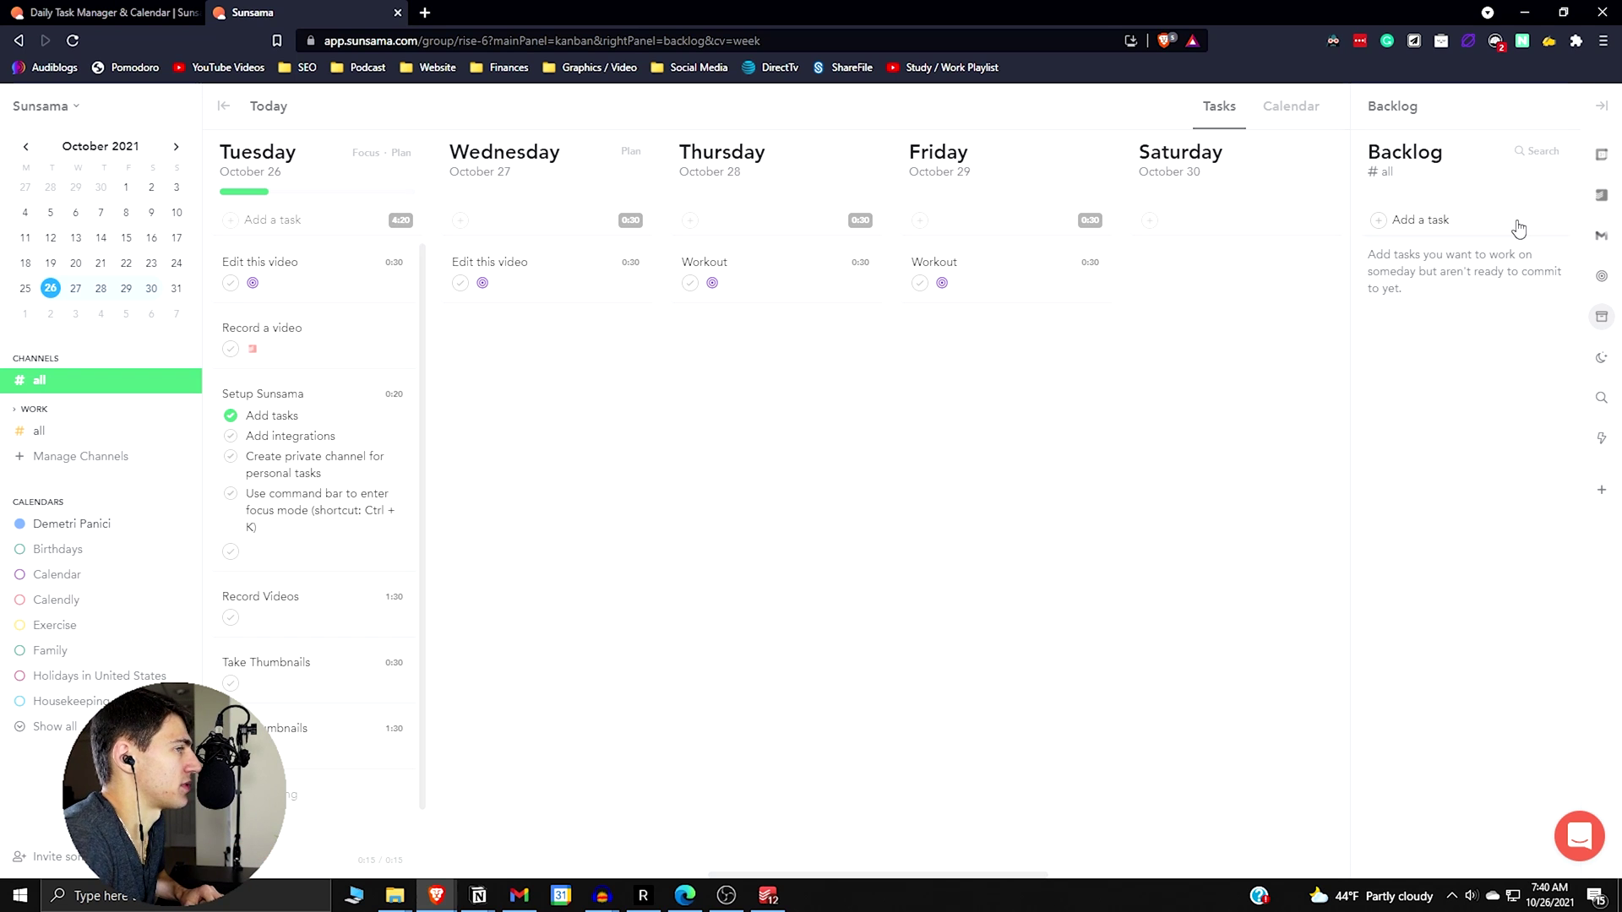
Add the backlog task 'Buy world championship track tickets'
left_click(1411, 224)
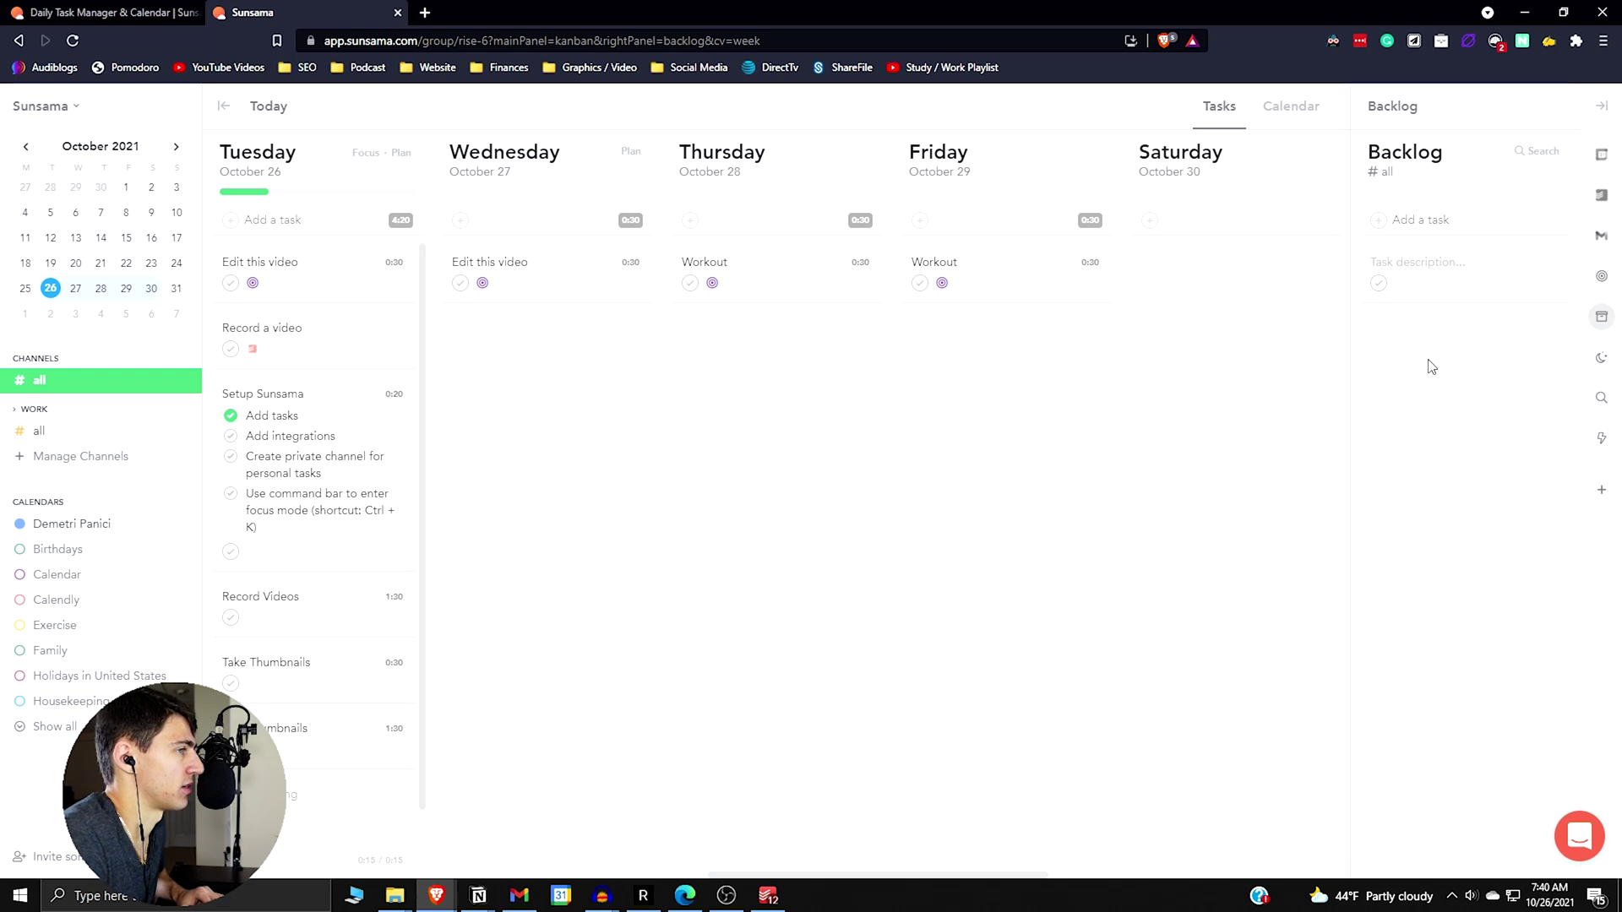
type("Buy world championship track ti")
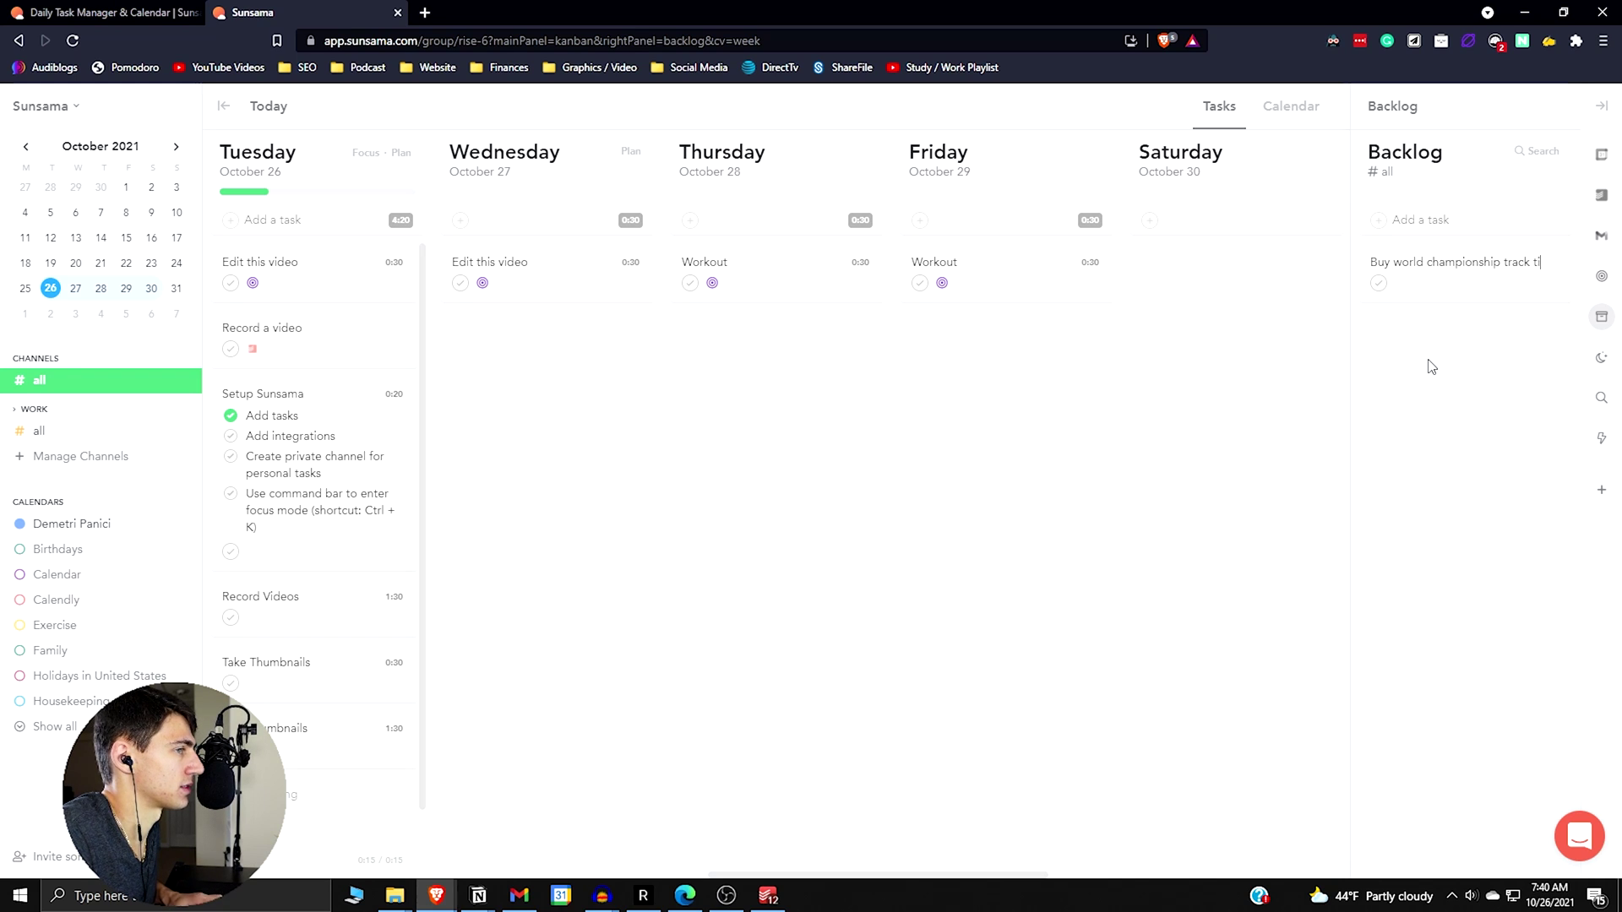
key("BackSpace")
type("ets")
key("Return")
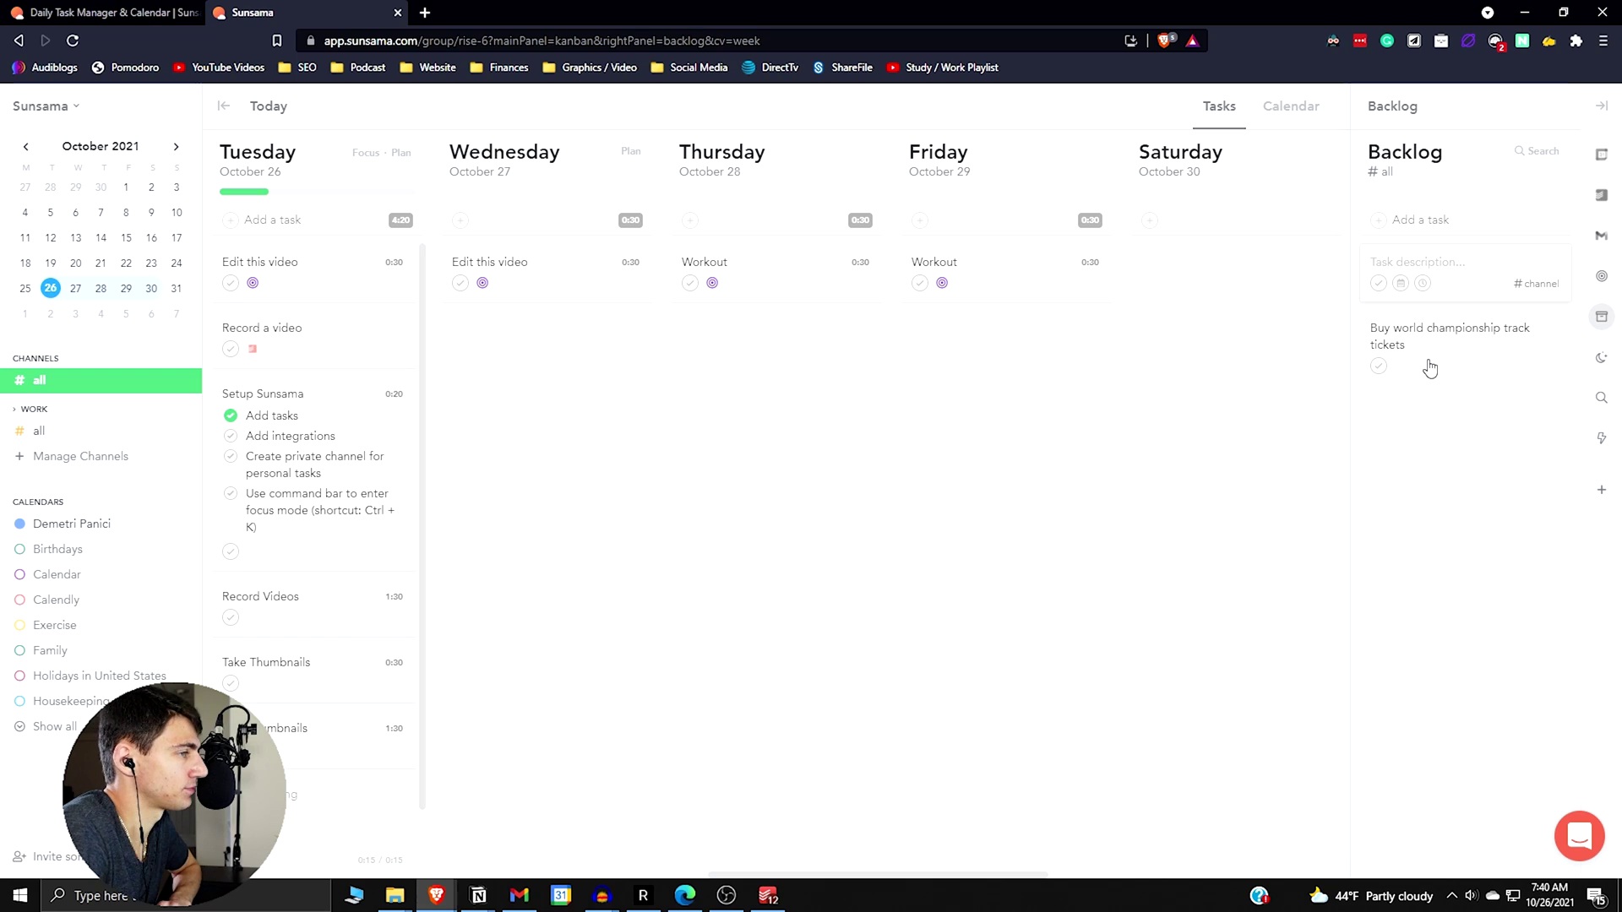
left_click(1601, 276)
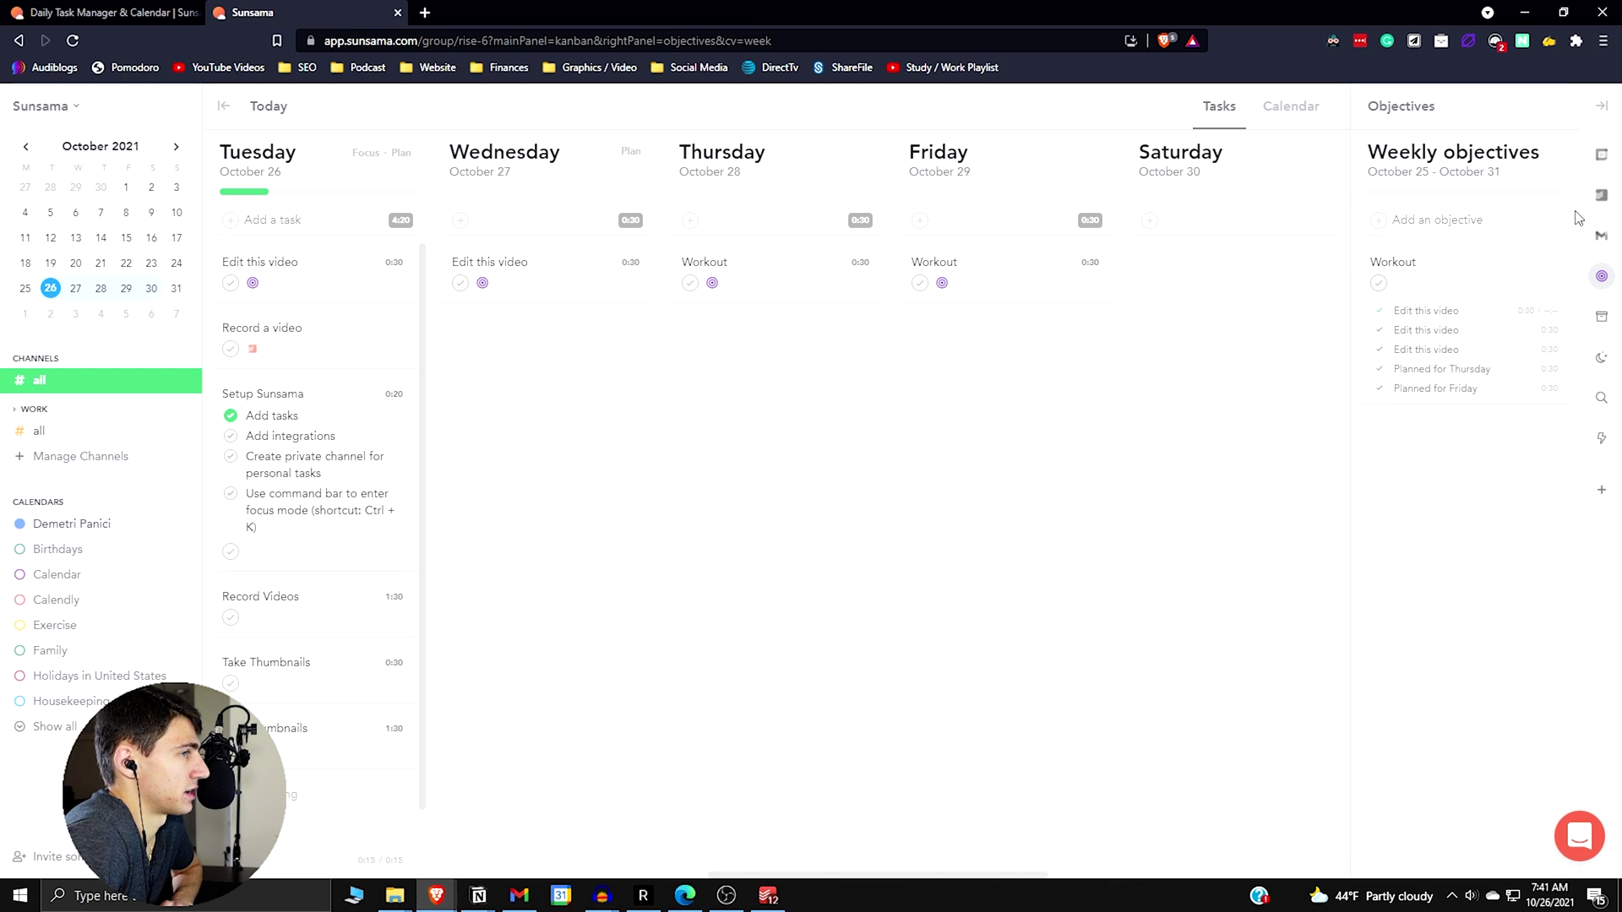
left_click(1602, 317)
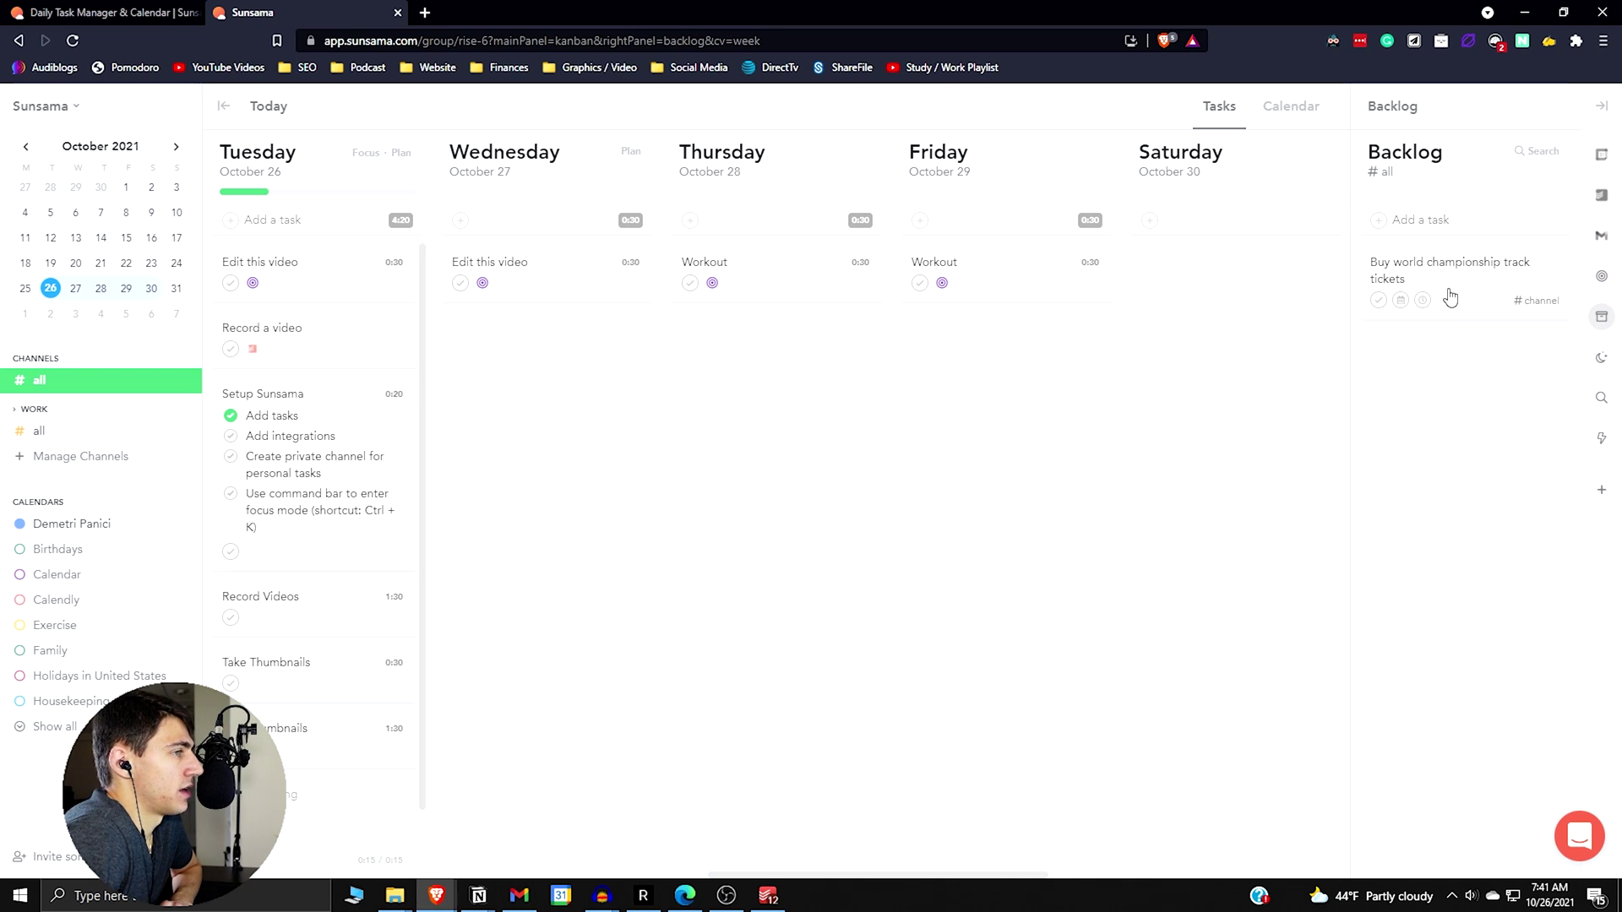
Open the Archive panel and read its auto-archive description
left_click(1602, 359)
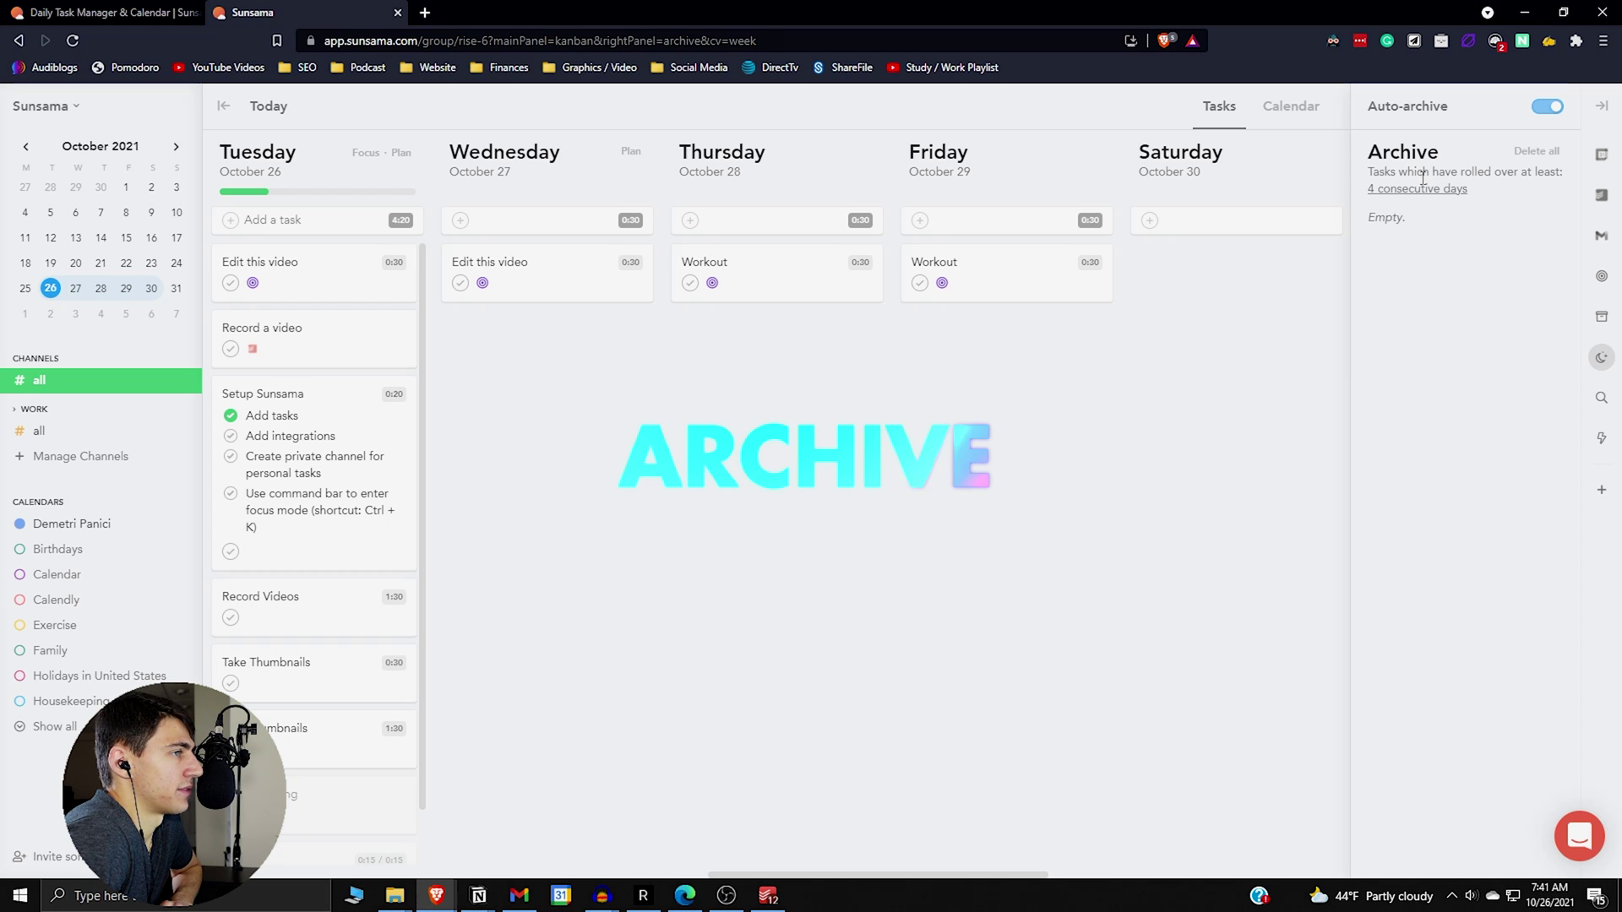
left_click_drag(1397, 173, 1562, 173)
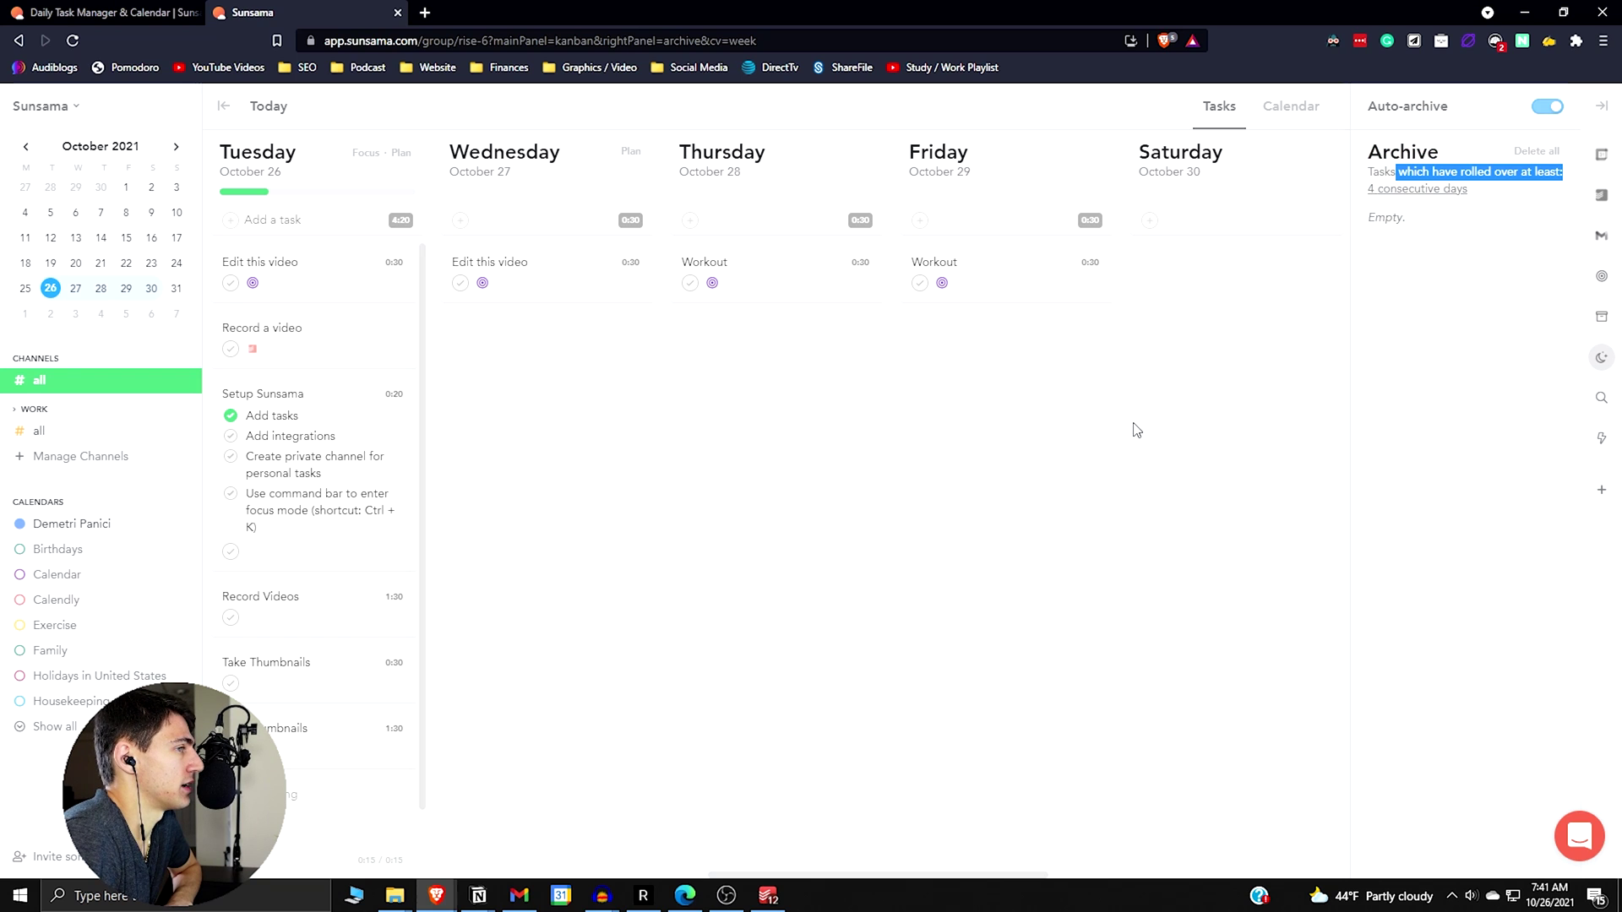
left_click(1520, 409)
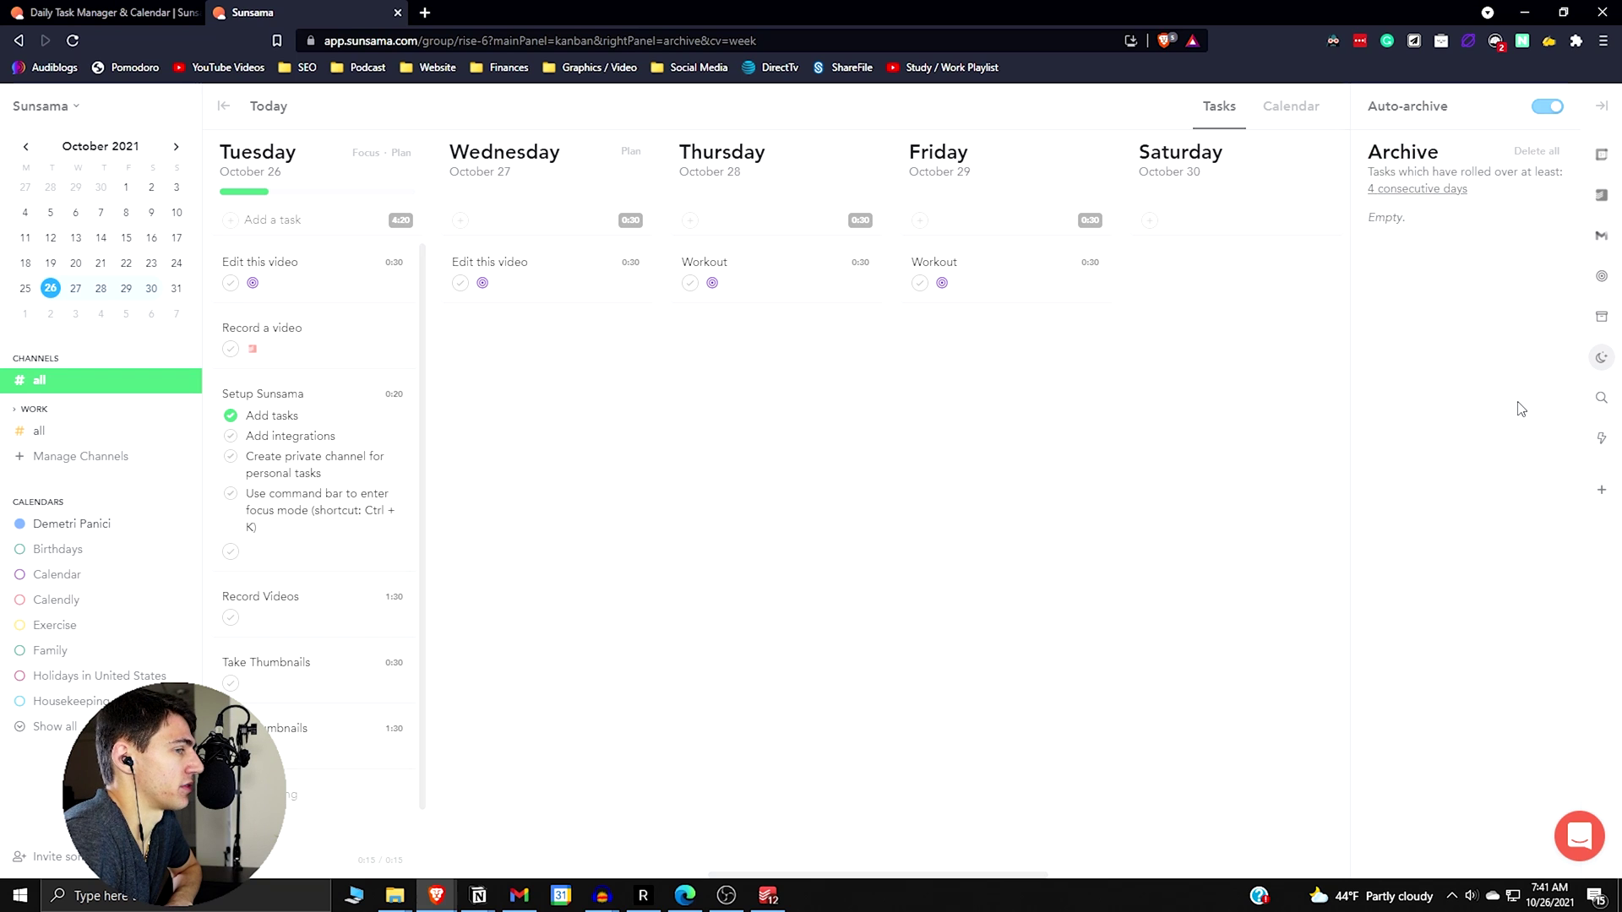
left_click(1601, 397)
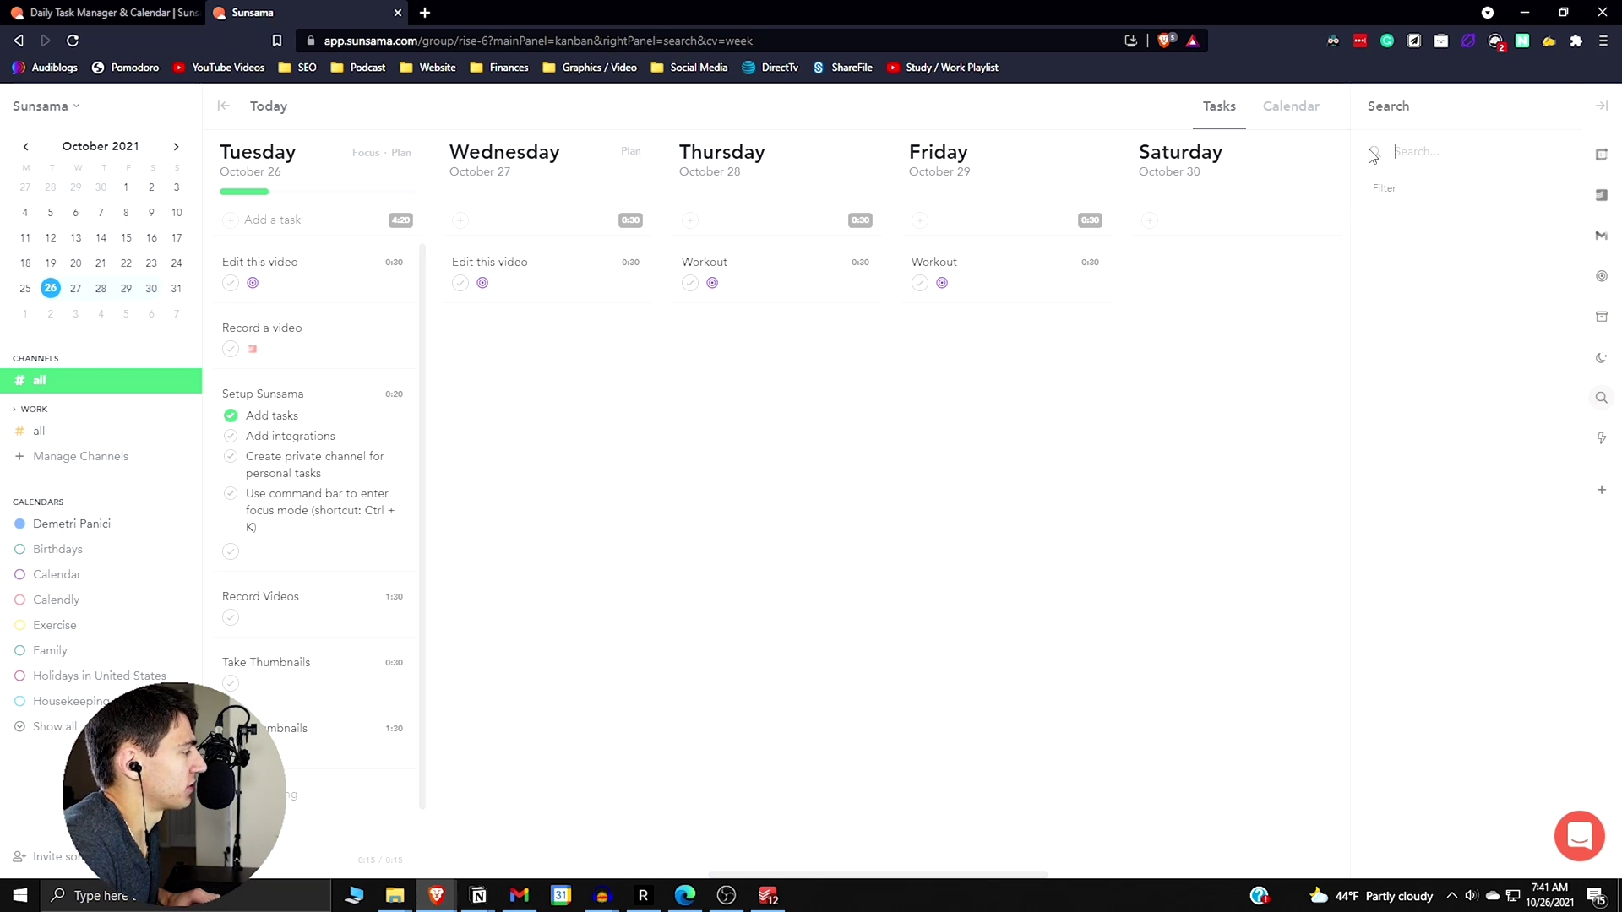
Search tasks for 'edit thumbnails', then check the filter options and a matching task's details
type("edit thu")
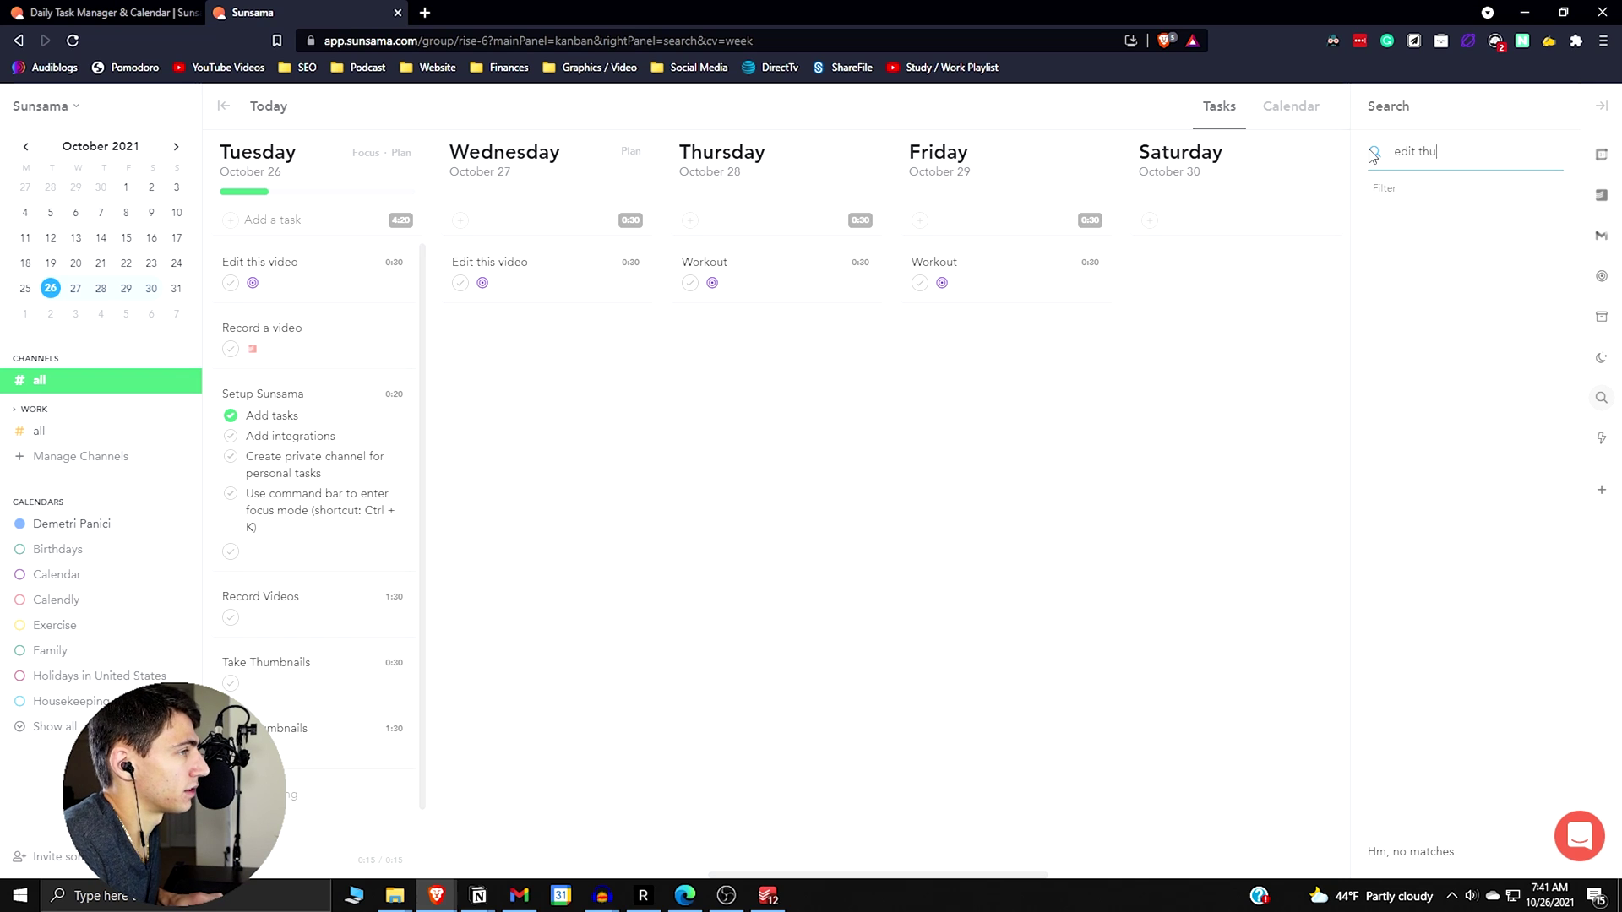
type("mbnails")
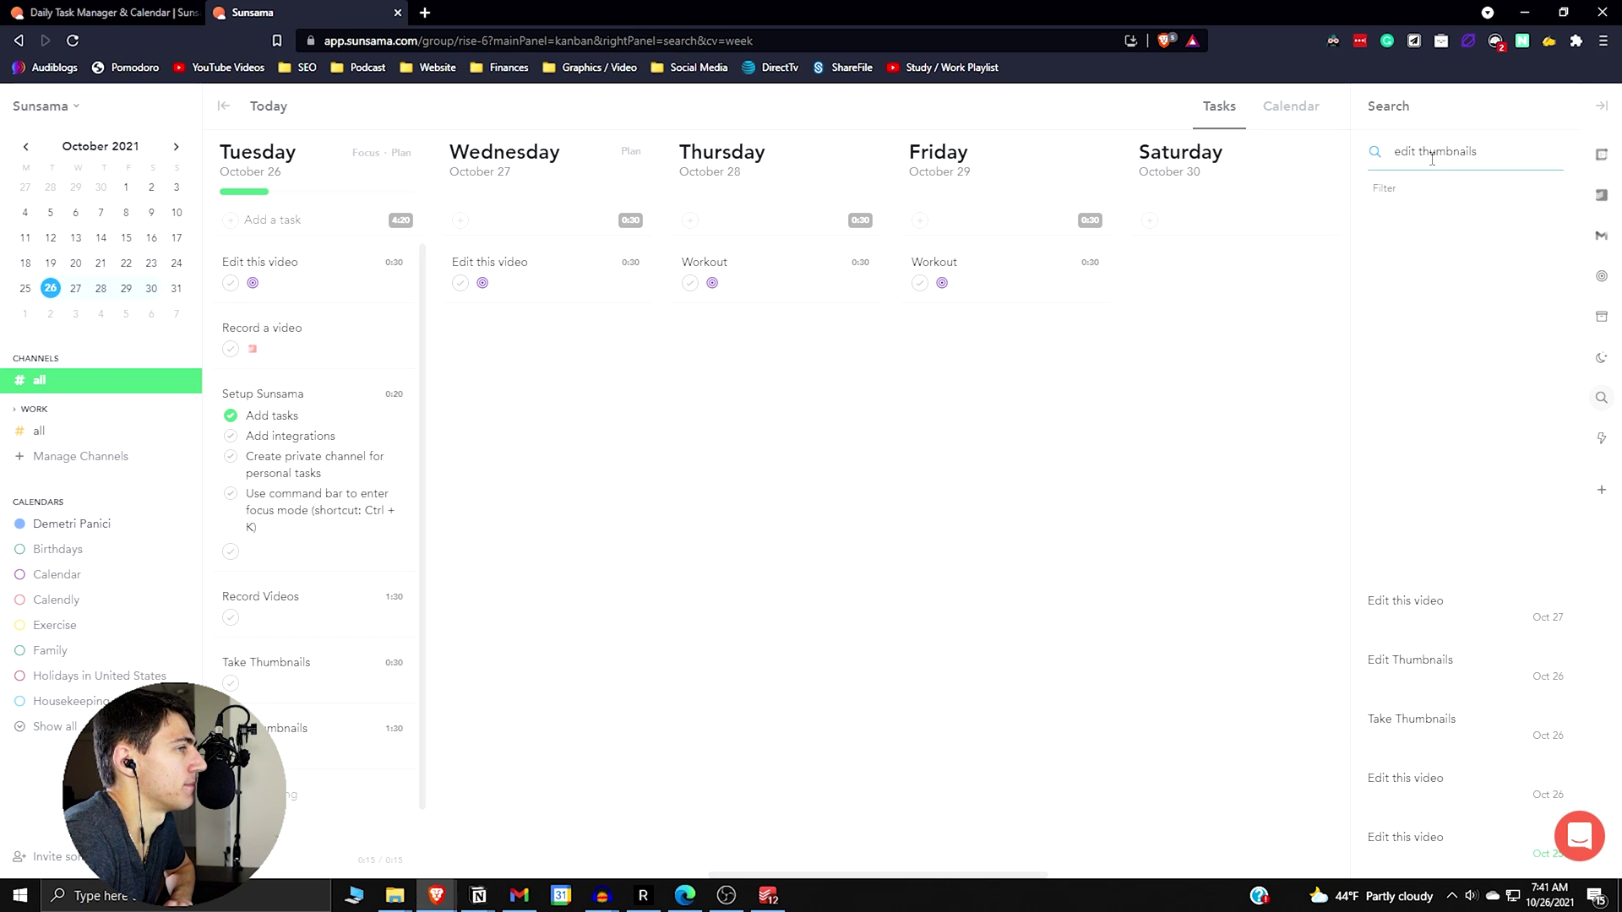
left_click(1384, 188)
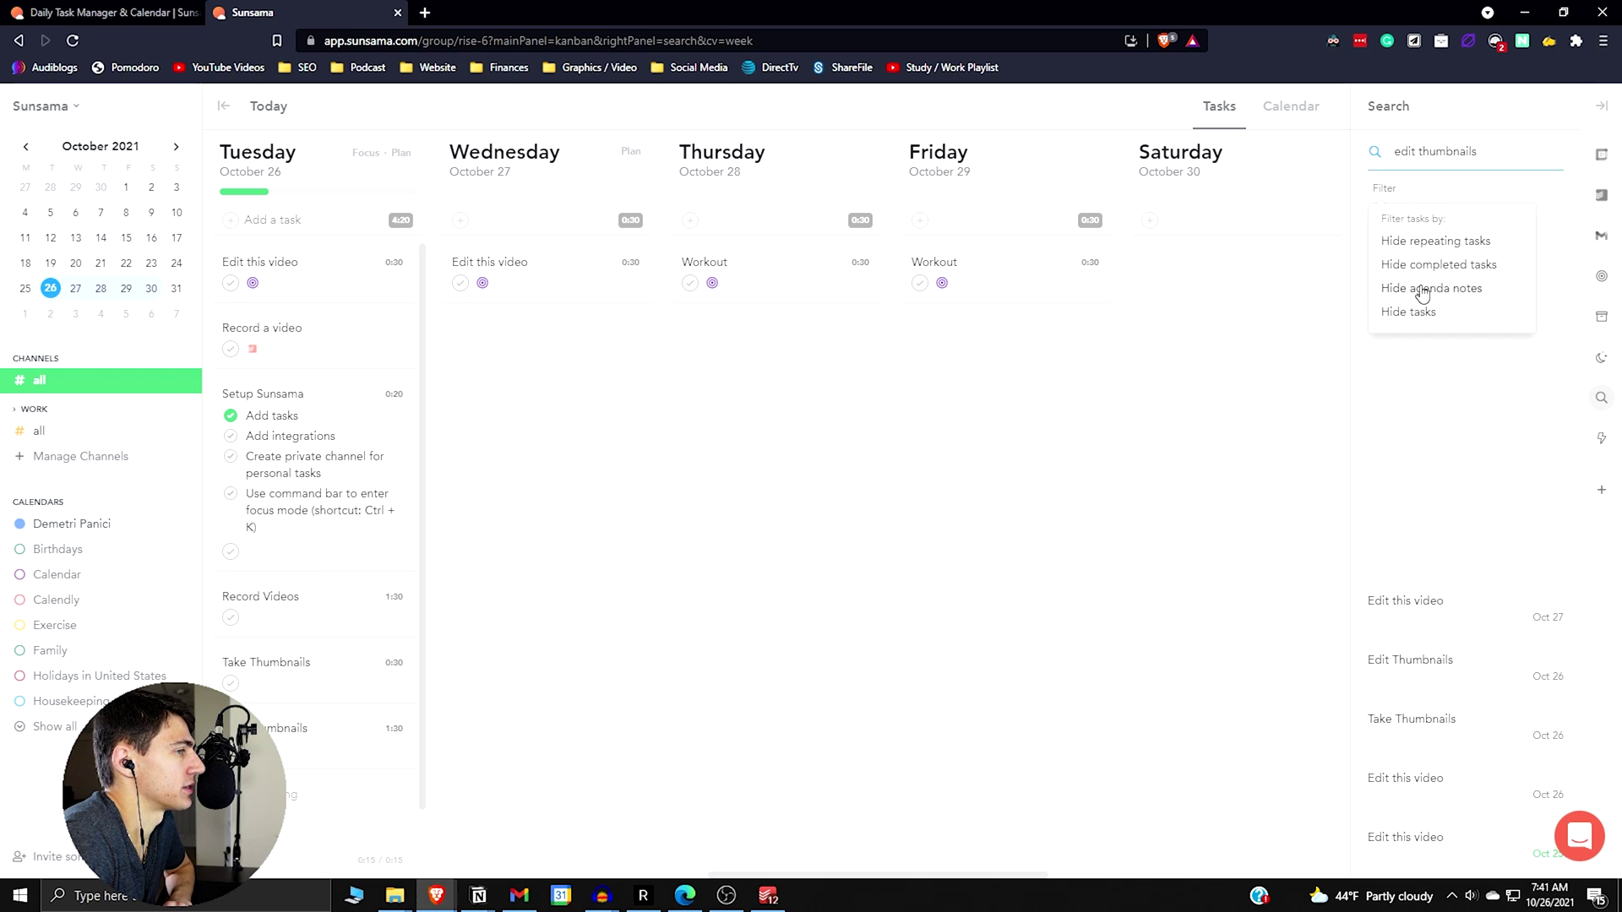
left_click(1166, 550)
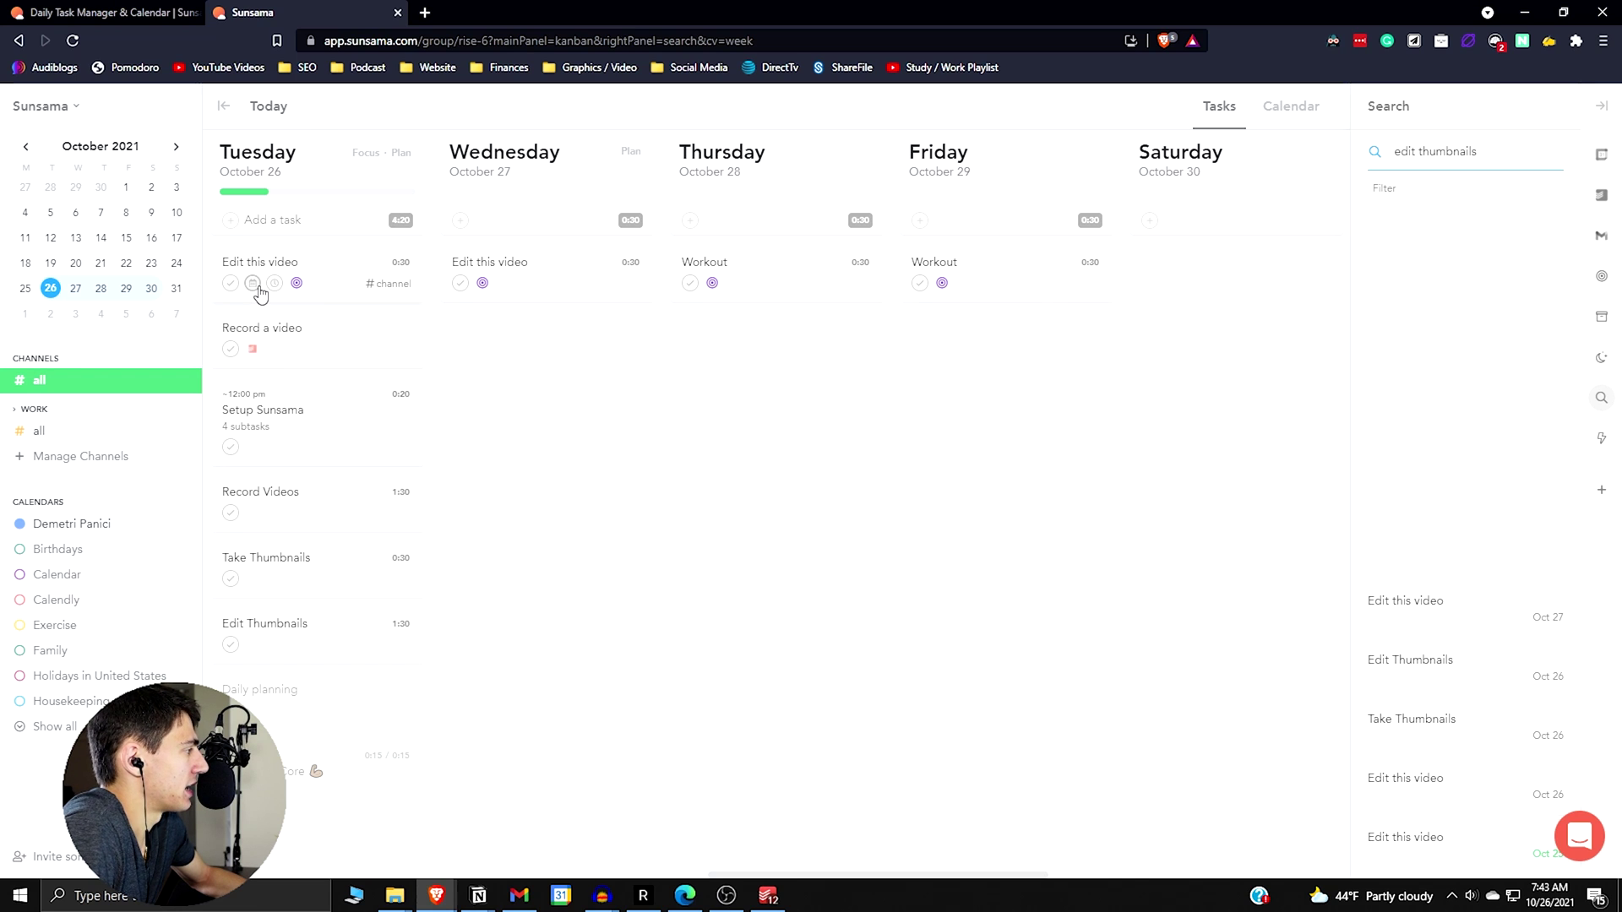
left_click(345, 262)
left_click(1195, 384)
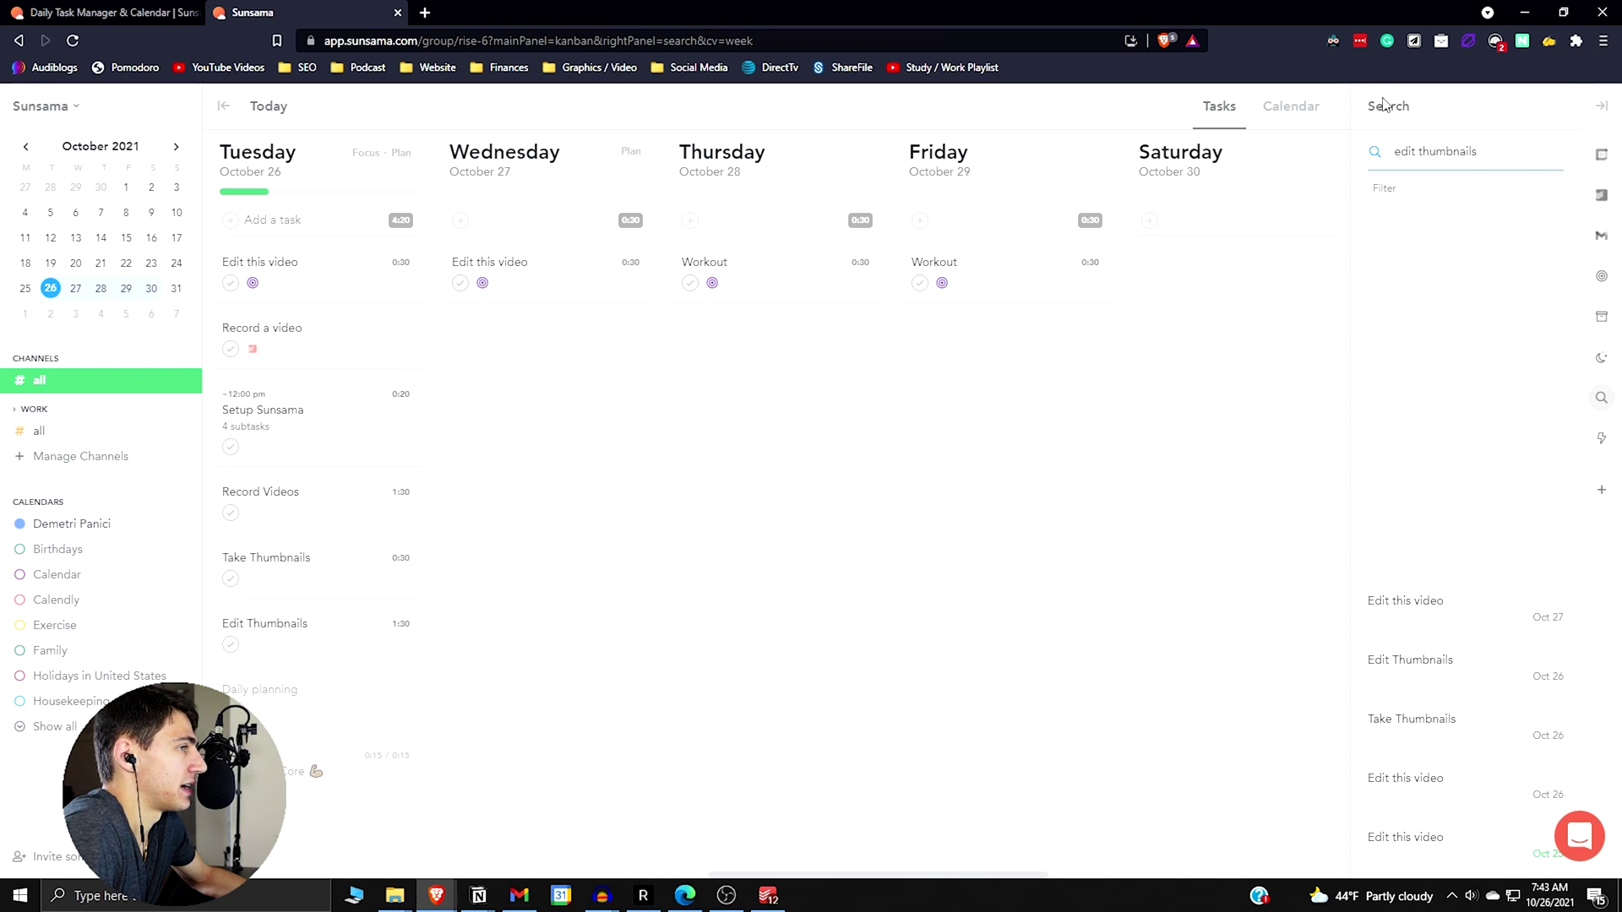
Show Tuesday the 26th's Google Calendar events beside the board and list the extra integrations
left_click(1601, 155)
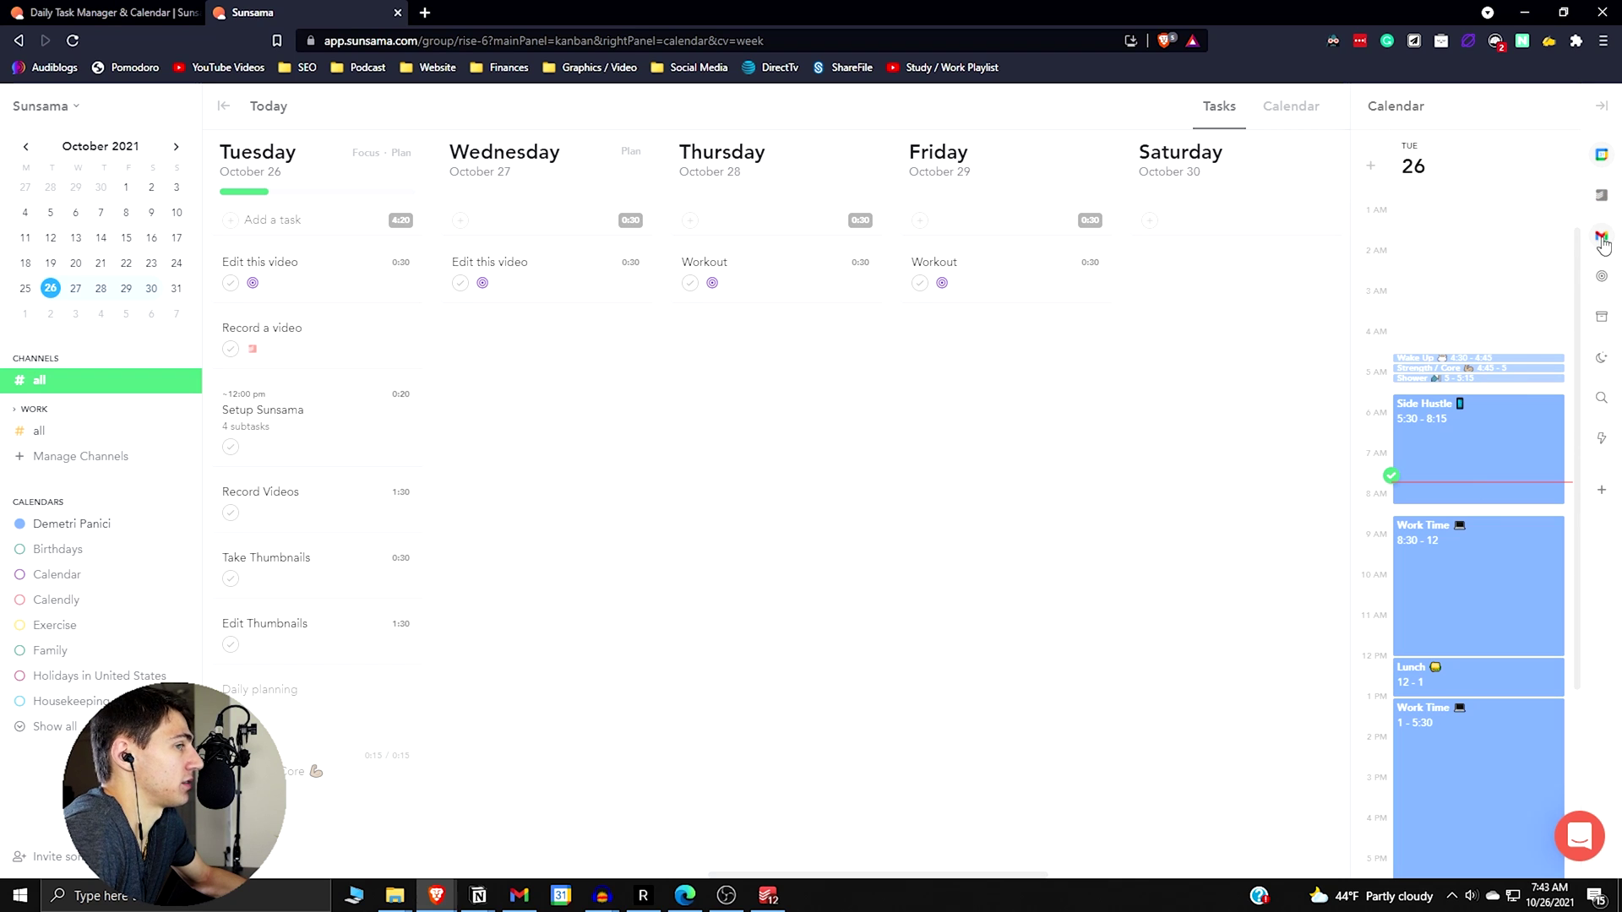
left_click(1602, 490)
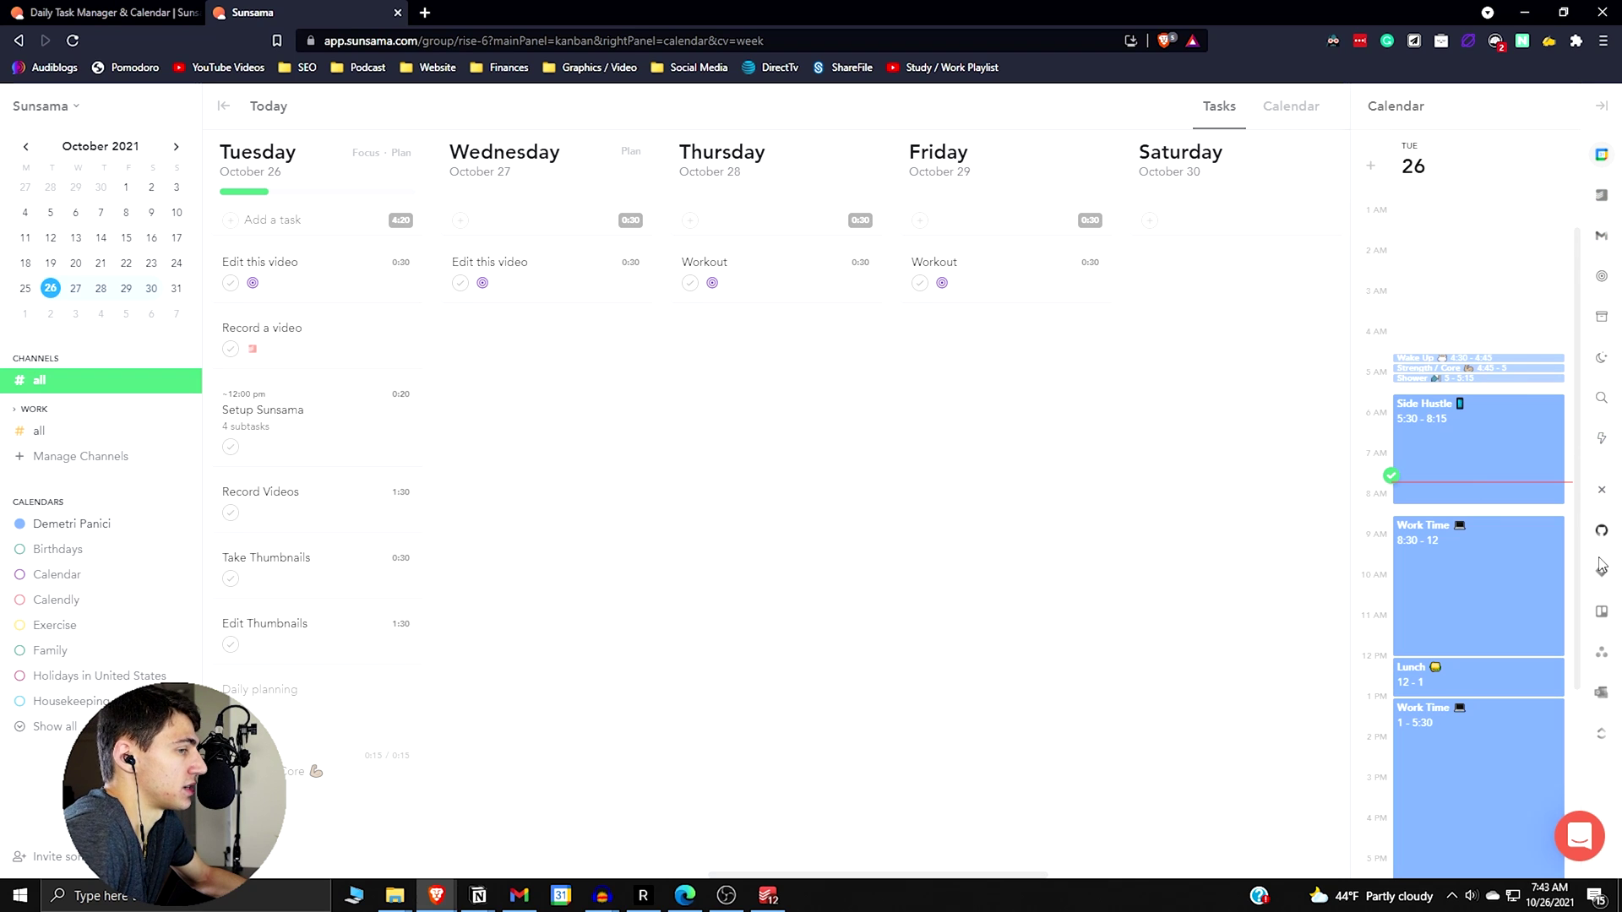